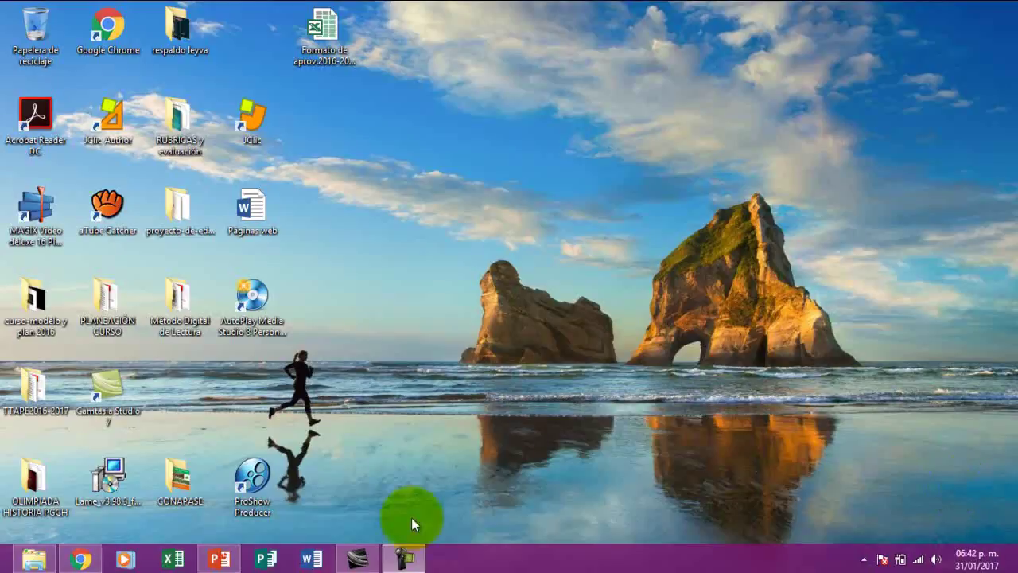
# Bring the Chrome window with the Wix home page back in front of the desktop
pyautogui.click(81, 560)
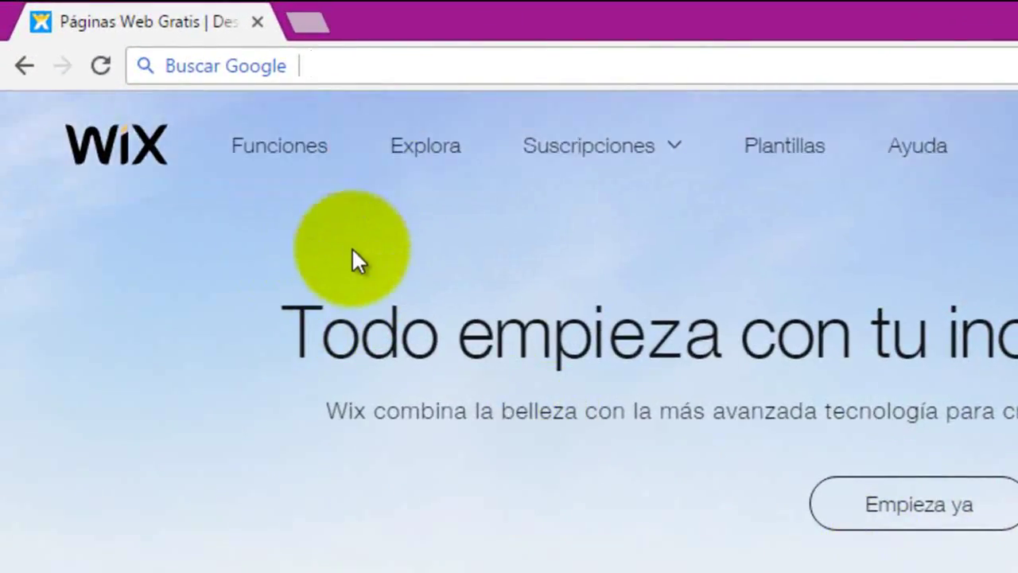
# Search the web for es.wix.com
pyautogui.write('es')
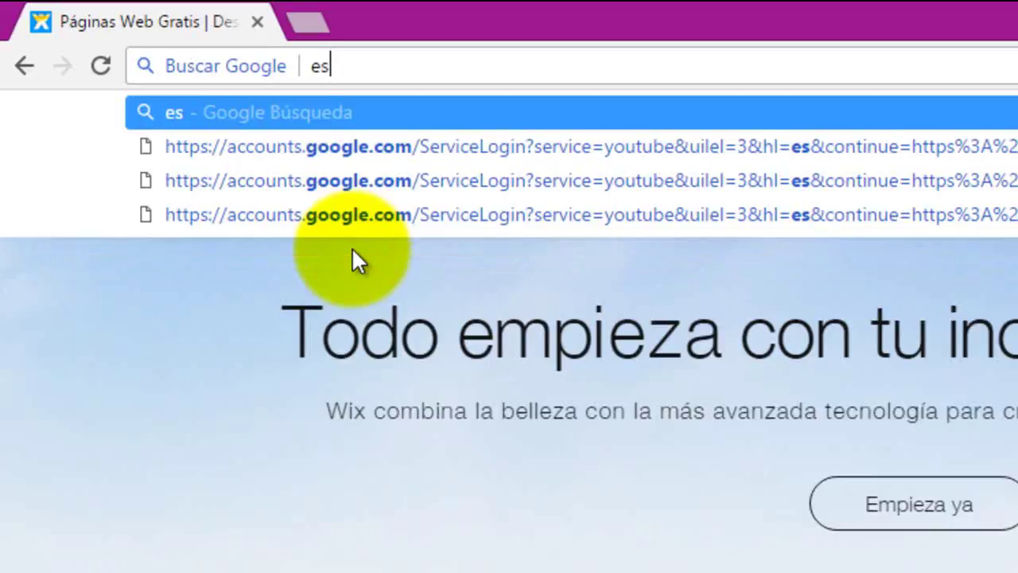
pyautogui.write('.w')
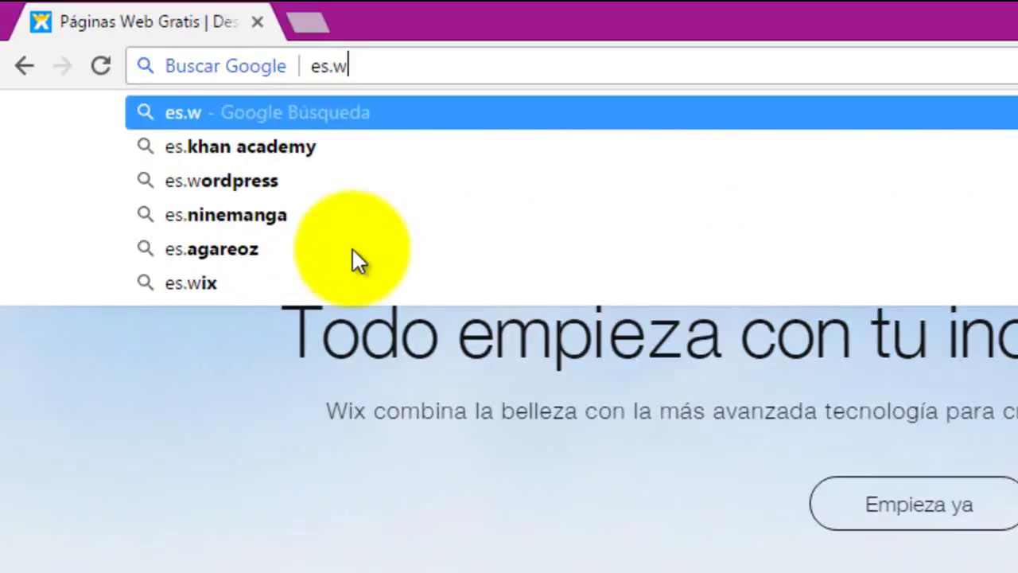
pyautogui.write('ix.')
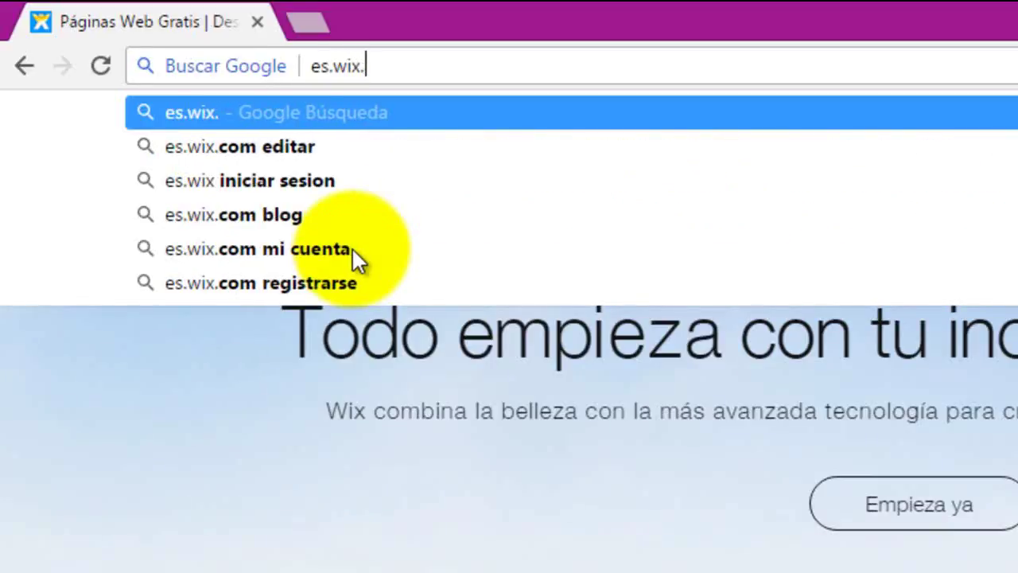
pyautogui.write('com')
pyautogui.press('Return')
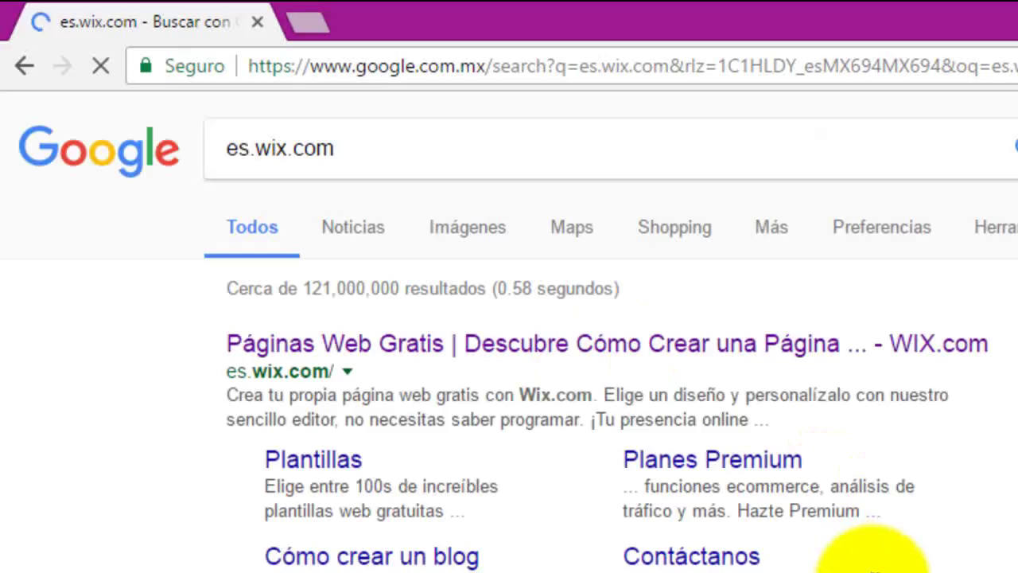
# Open the Wix 'Páginas Web Gratis' result and choose 'Empieza ya' to start a new site
pyautogui.click(285, 358)
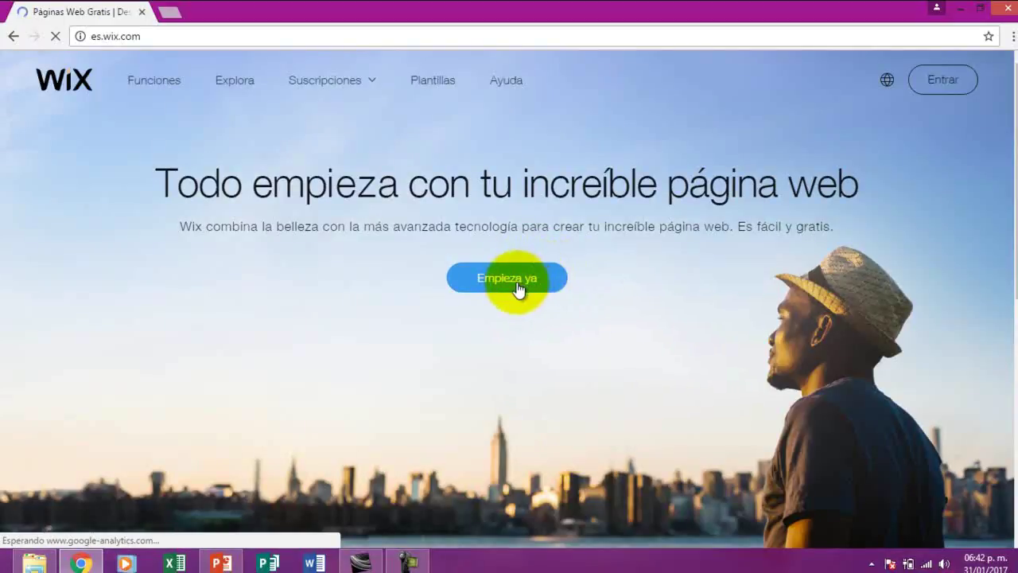
pyautogui.click(516, 284)
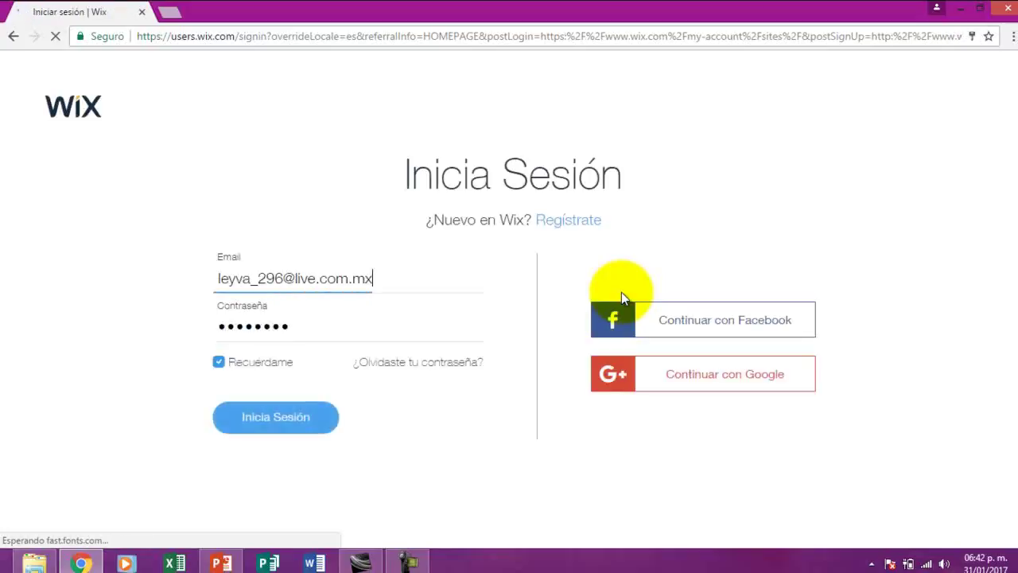
# Switch to the Regístrate form and enter the account e-mail address in both e-mail fields
pyautogui.click(569, 226)
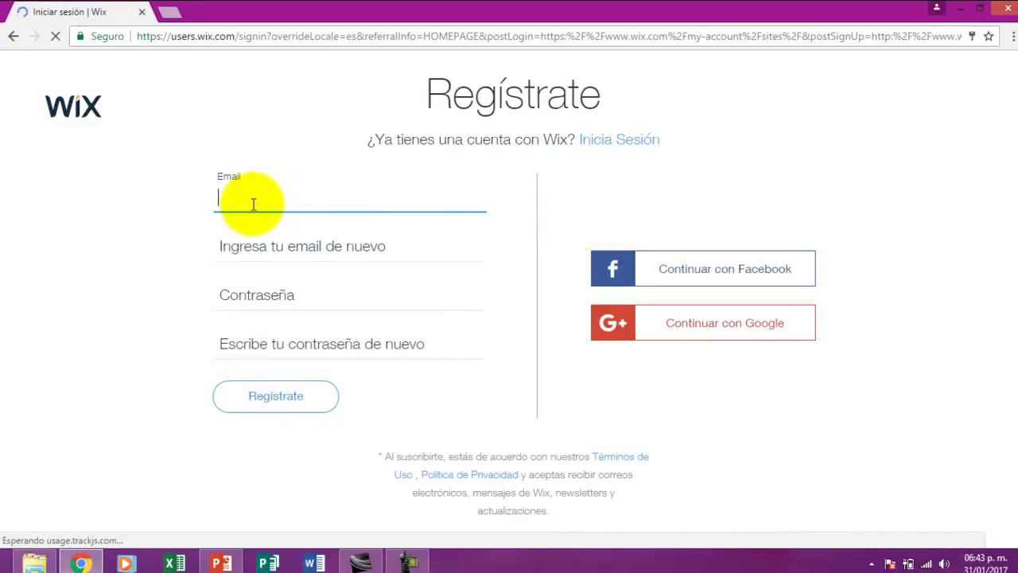
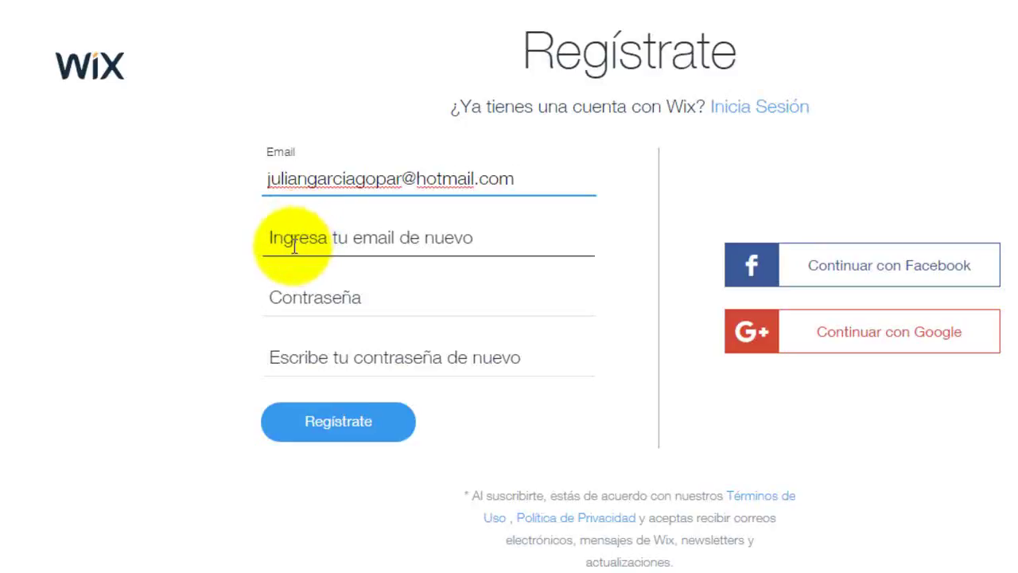
pyautogui.click(290, 238)
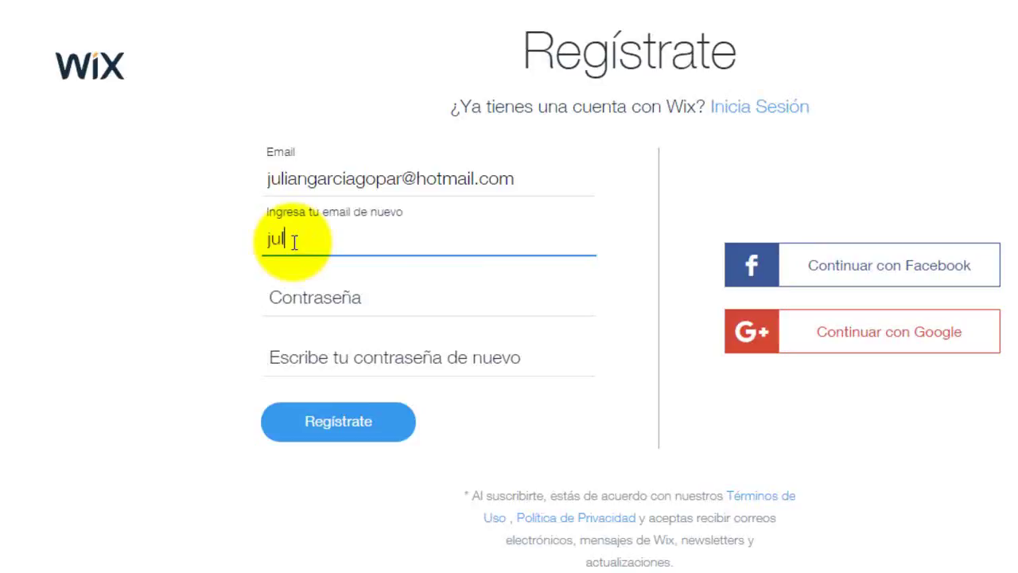
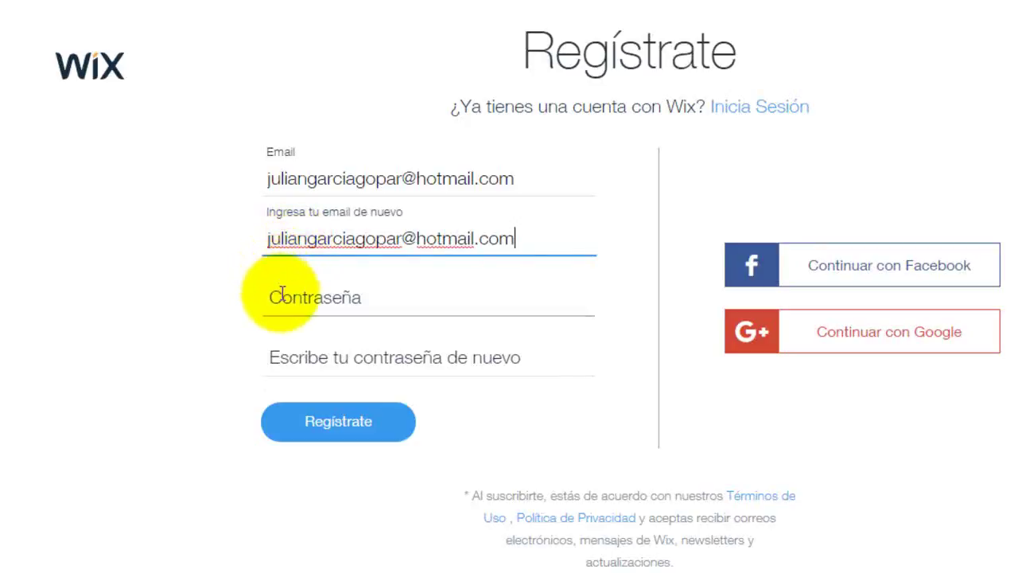
# Enter the account password in both password fields and submit the registration
pyautogui.click(282, 296)
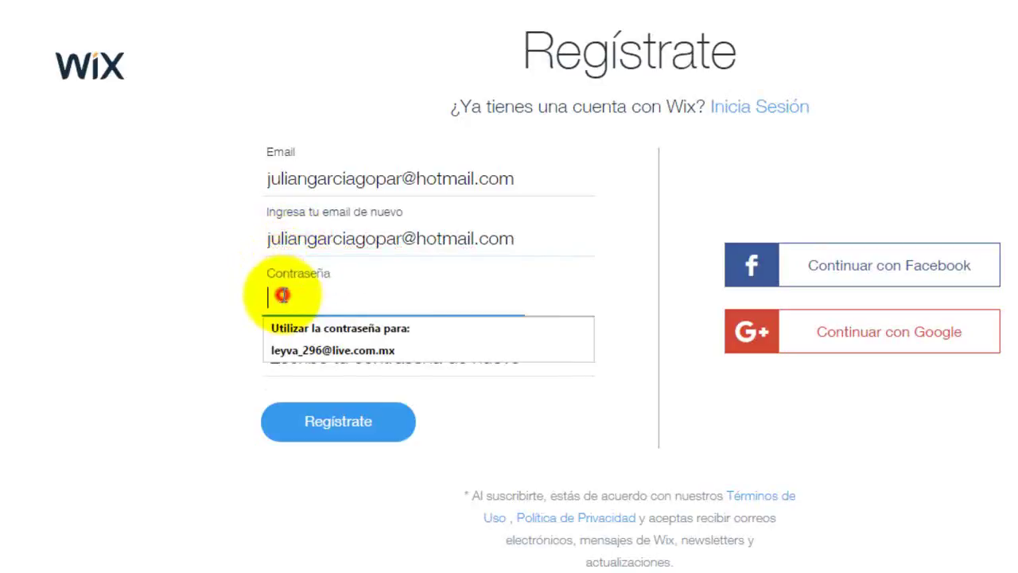
pyautogui.write('••••••••')
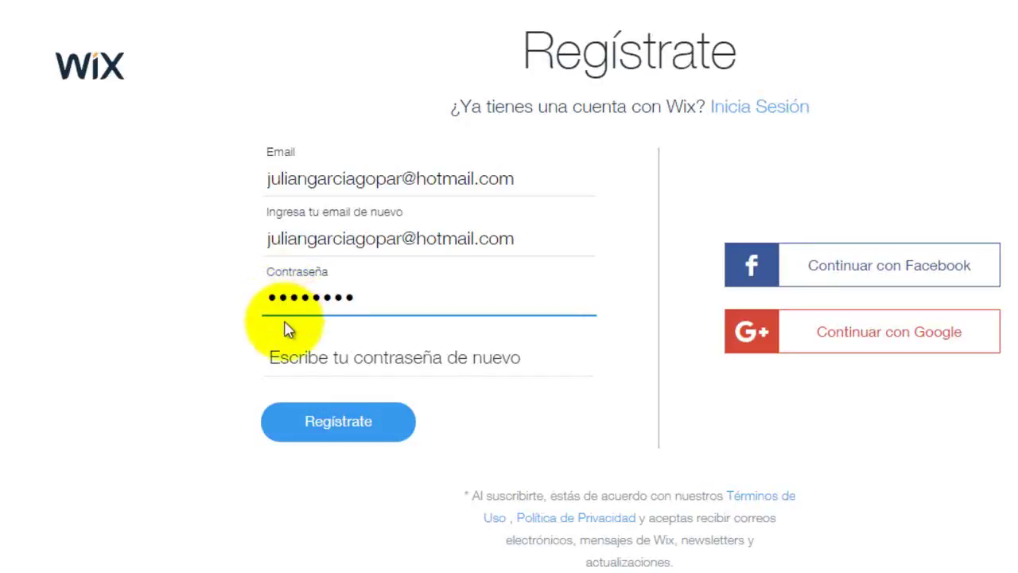
pyautogui.click(284, 357)
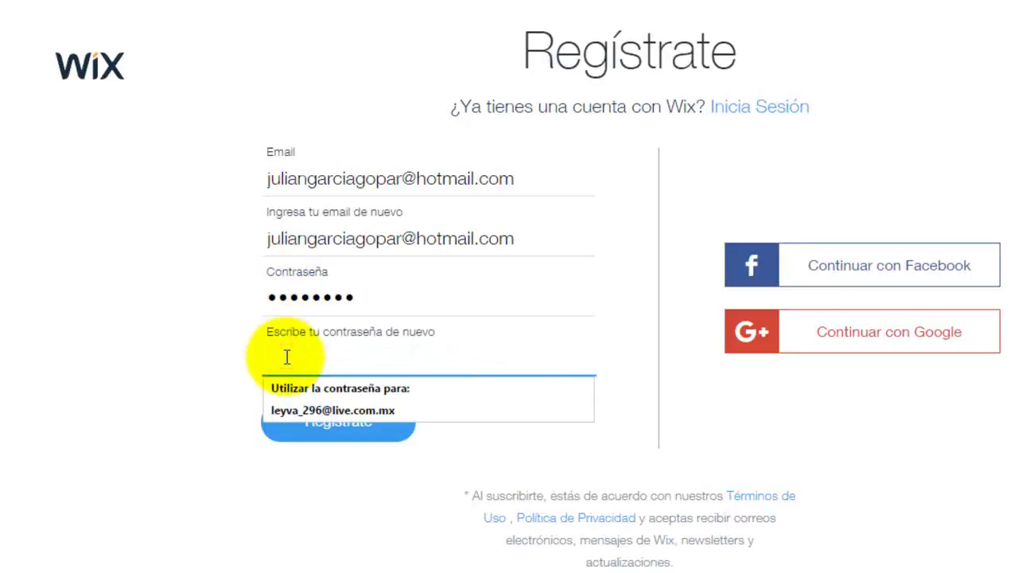
pyautogui.write('••')
pyautogui.press('BackSpace')
pyautogui.press('BackSpace')
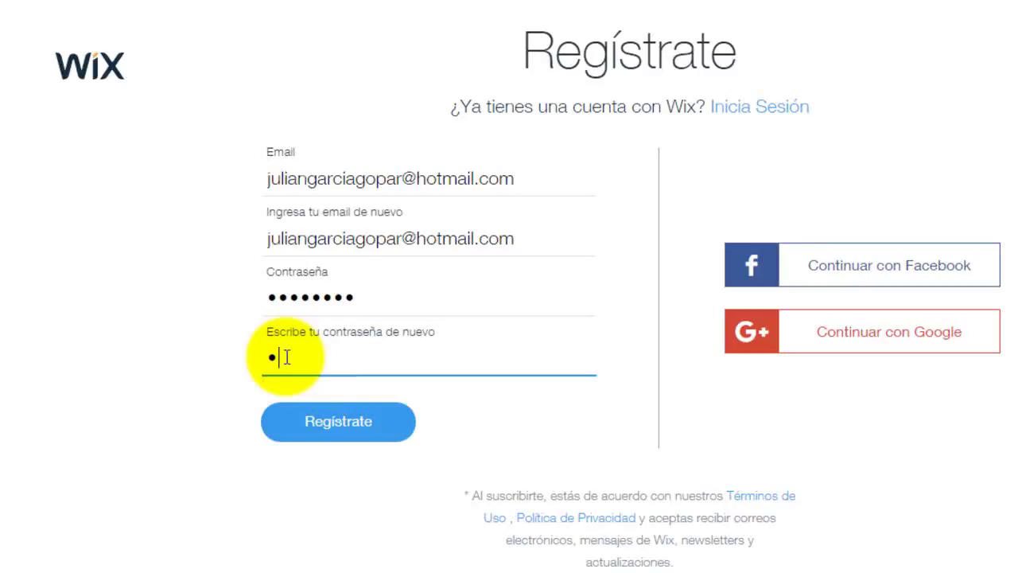
pyautogui.write('••••••••')
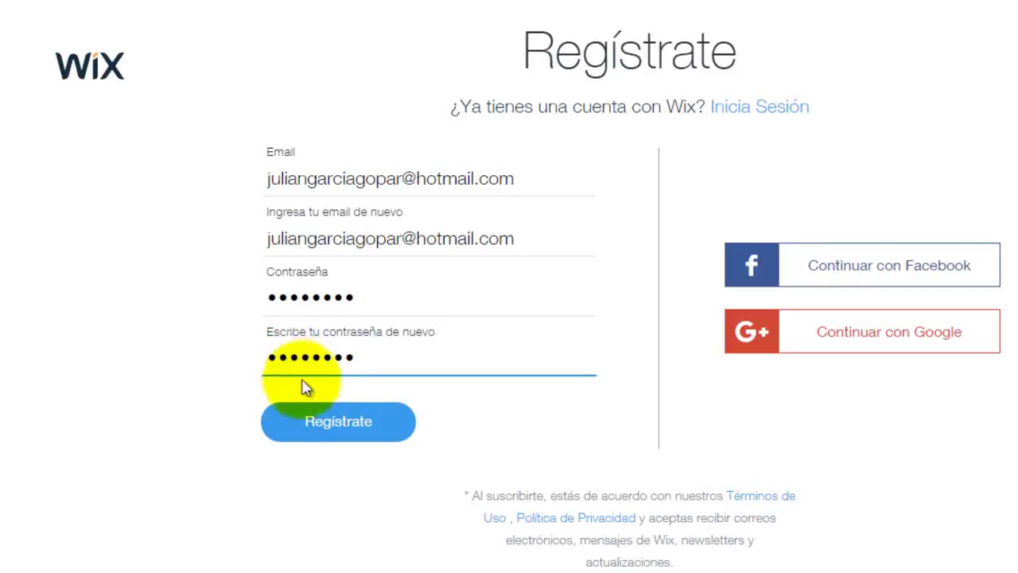
pyautogui.click(339, 424)
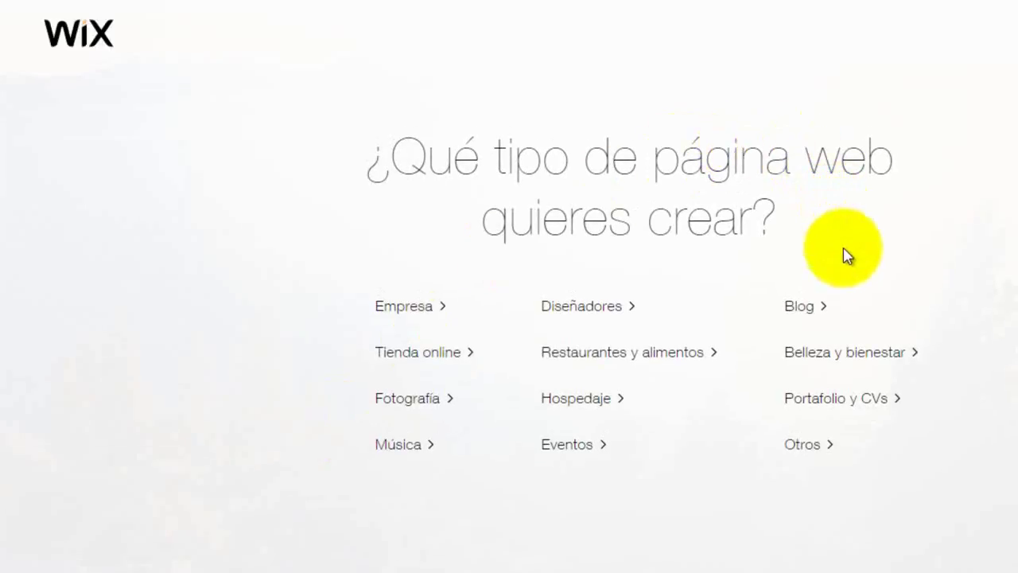
# Choose the Blog category and open the 'Blog de viajes' template in the editor
pyautogui.click(803, 316)
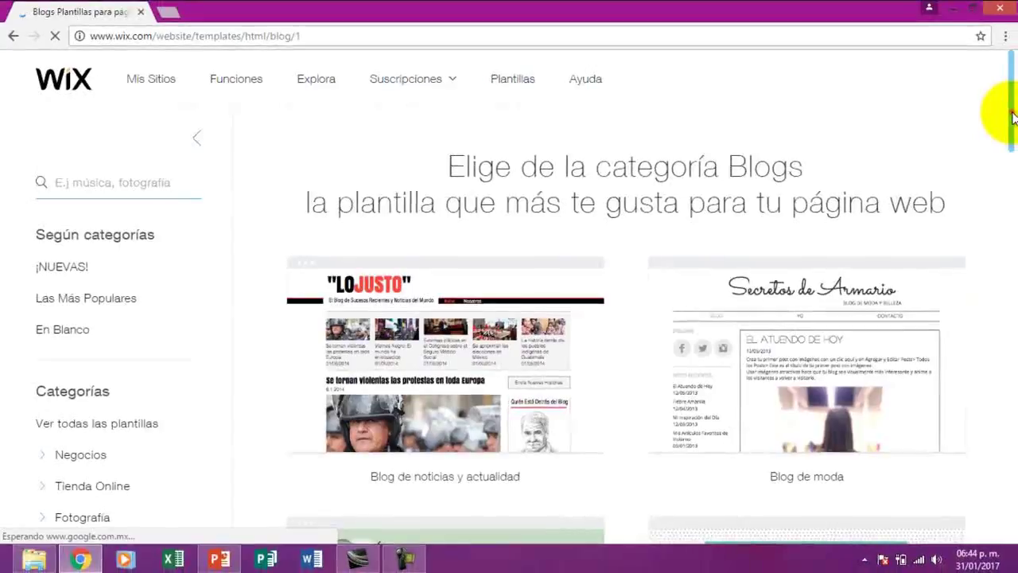
pyautogui.scroll(-2, 1012, 127)
pyautogui.moveTo(1012, 127); pyautogui.dragTo(1012, 179)
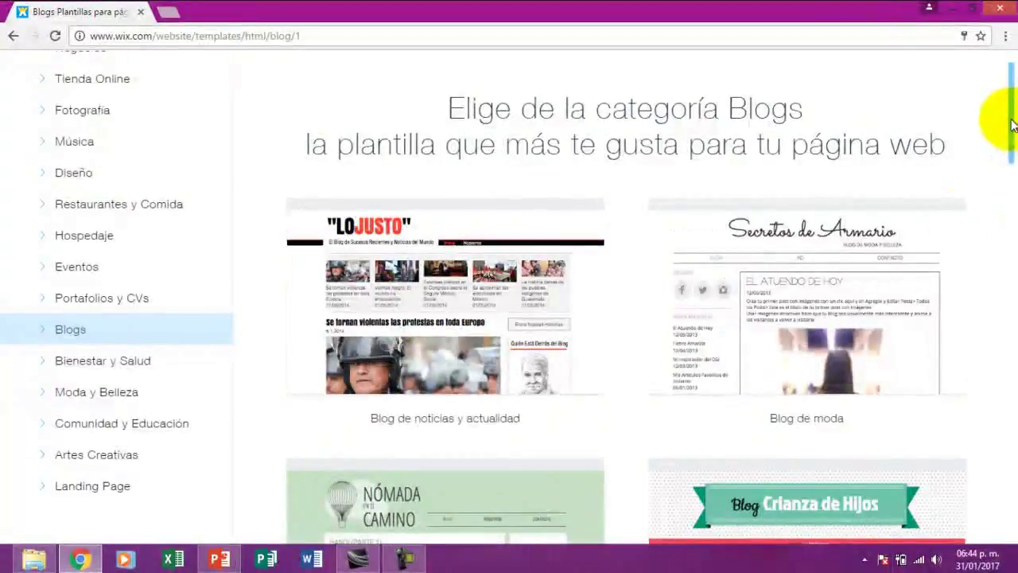
pyautogui.moveTo(1011, 118); pyautogui.dragTo(1009, 164)
pyautogui.moveTo(440, 296)
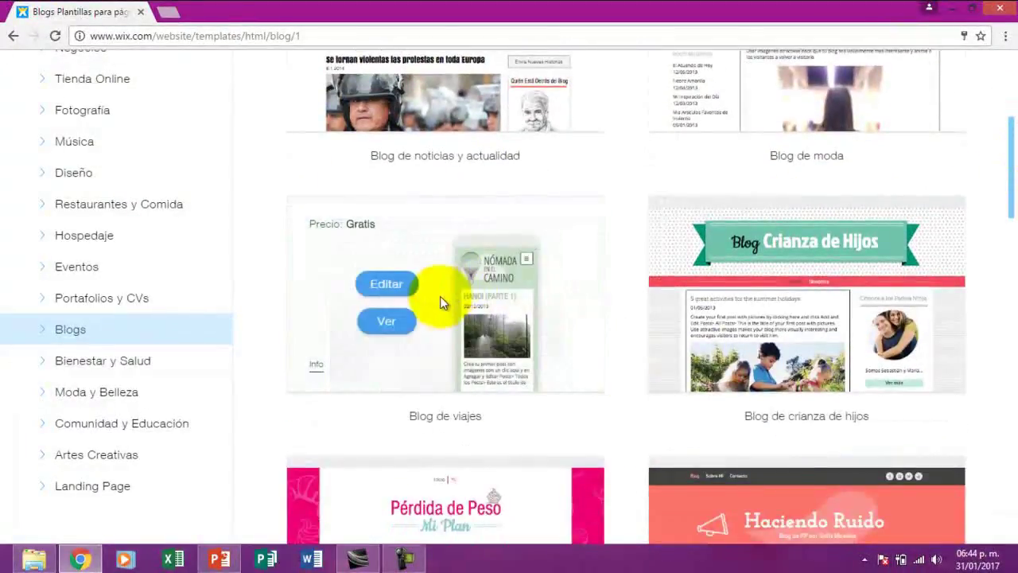
pyautogui.click(390, 284)
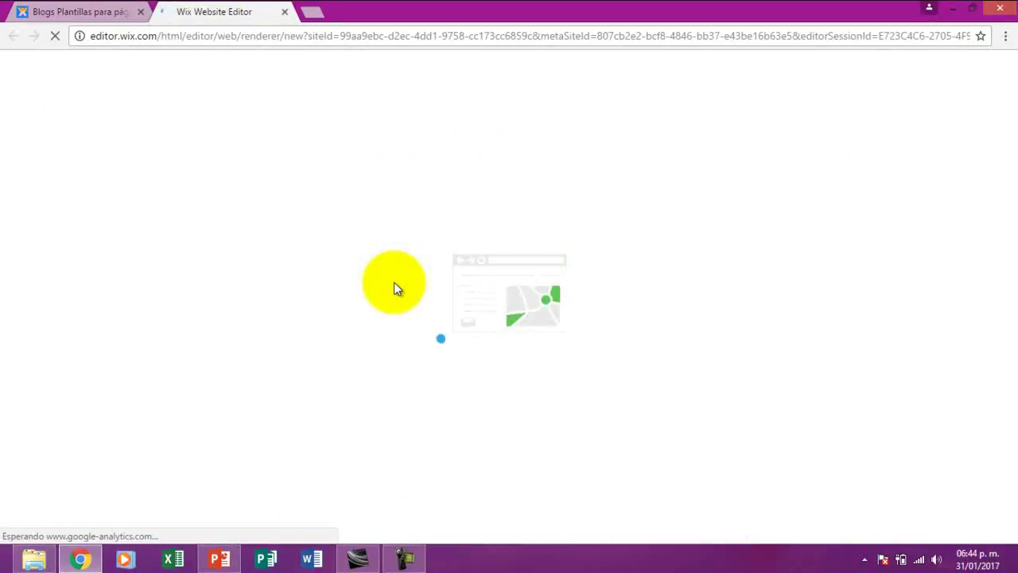
# In the loaded editor, change the header title 'NÓMADA EN EL CAMINO' to 'Escuela'
pyautogui.click(401, 559)
pyautogui.click(947, 497)
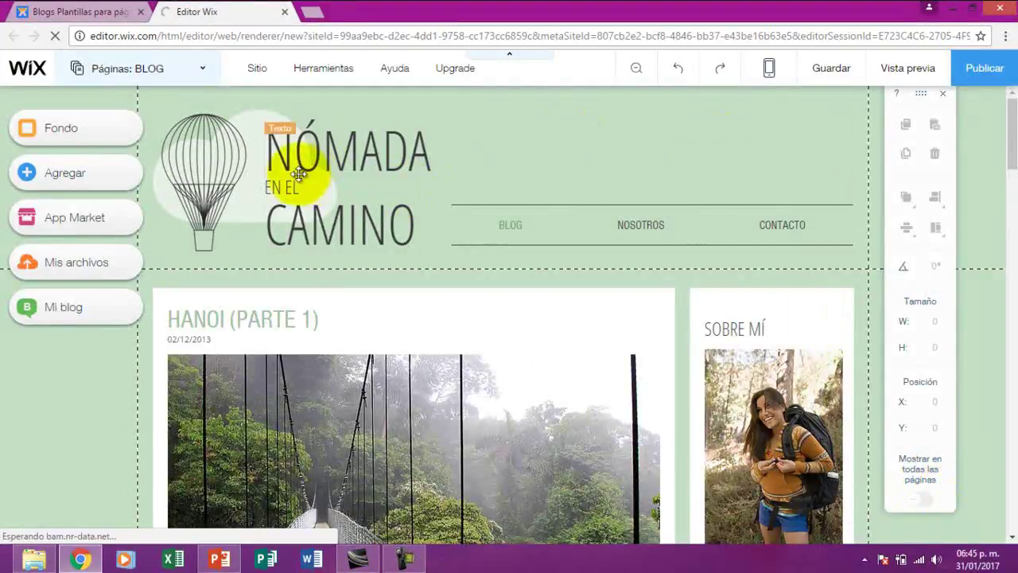
pyautogui.click(337, 187)
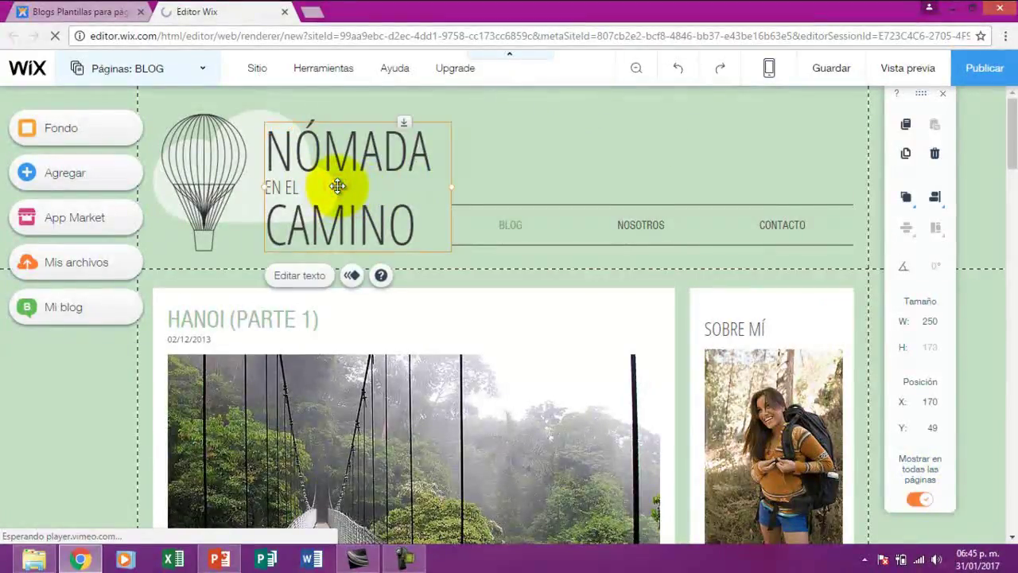
pyautogui.click(300, 276)
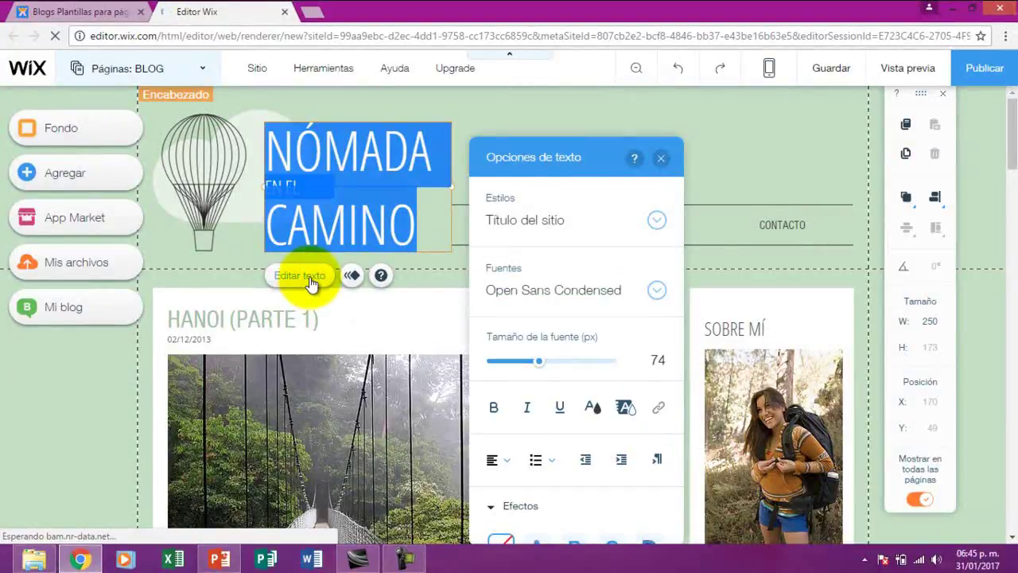
pyautogui.press('BackSpace')
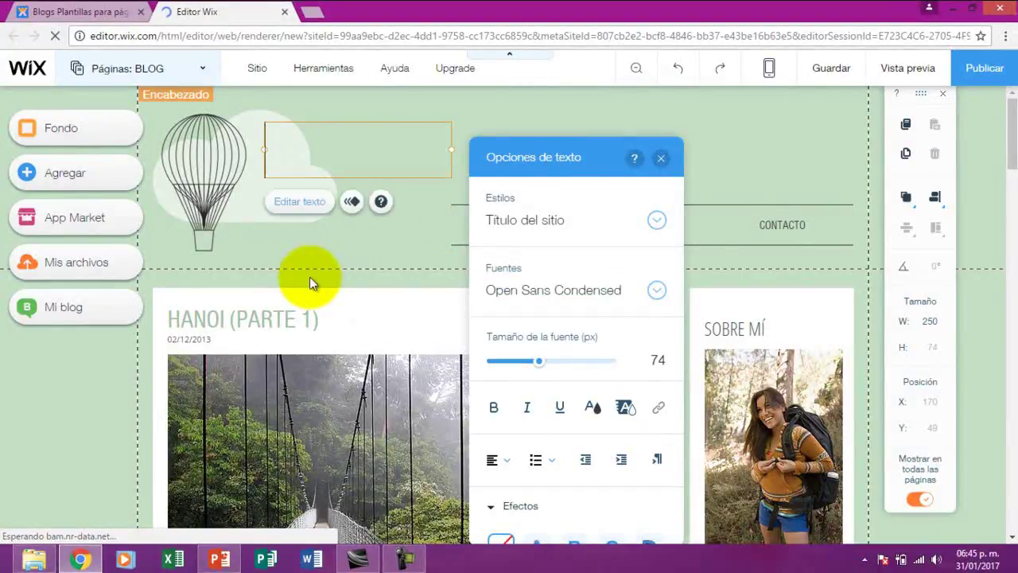
pyautogui.write('Escu')
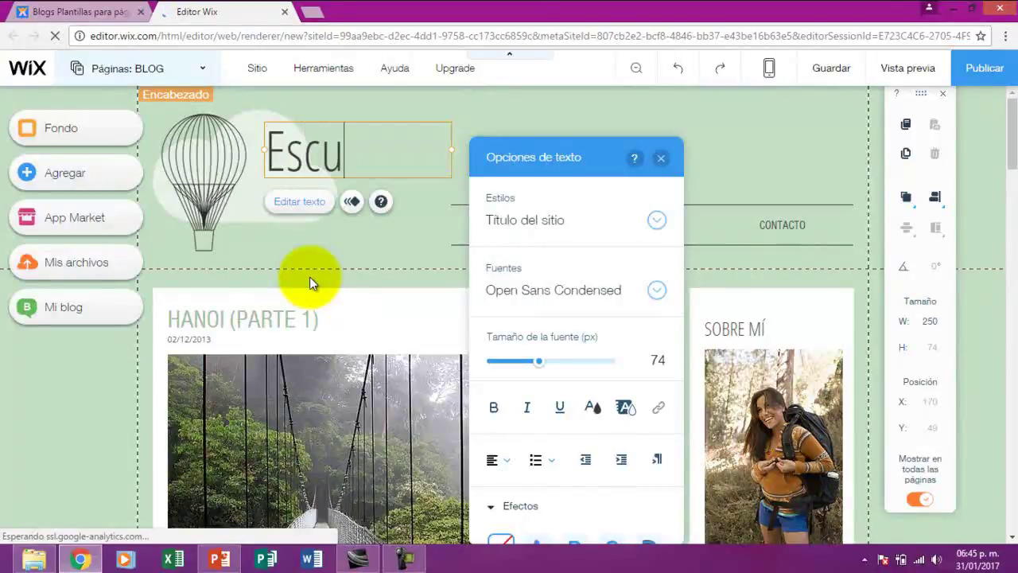
pyautogui.write('ela')
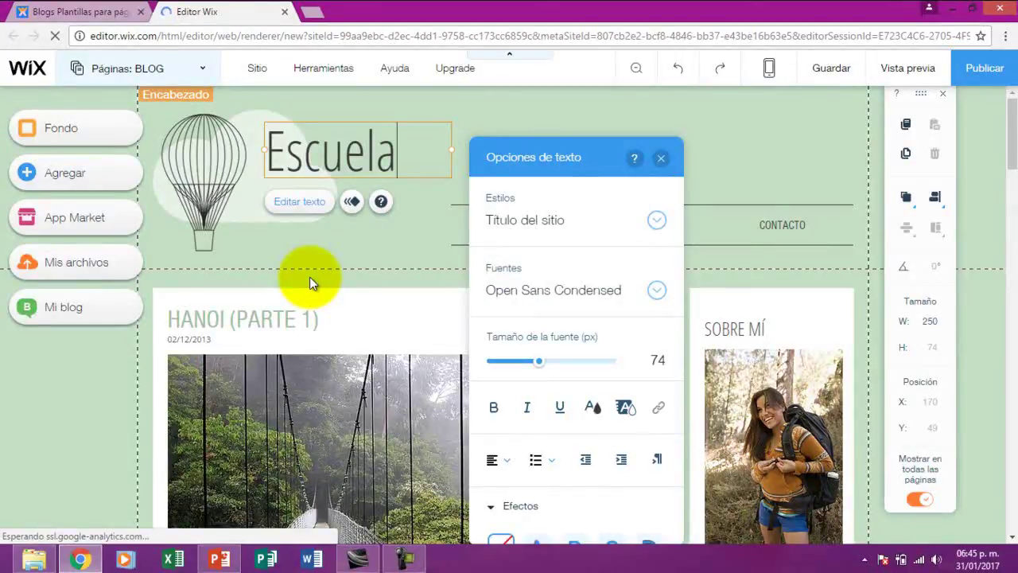
pyautogui.click(660, 158)
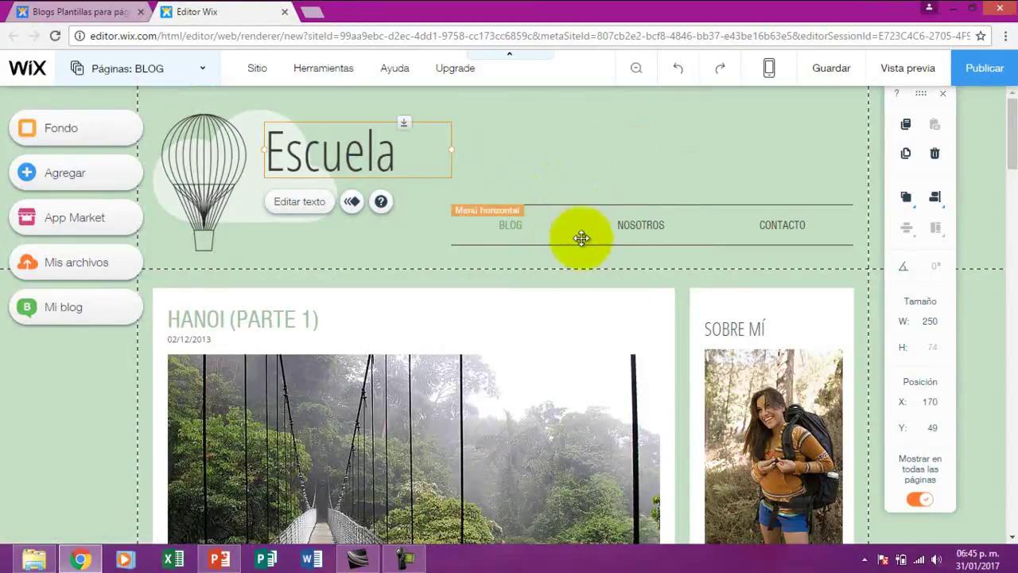
# Rename the NOSOTROS page to 'Documentos' through Administrar menú
pyautogui.click(633, 230)
pyautogui.click(516, 183)
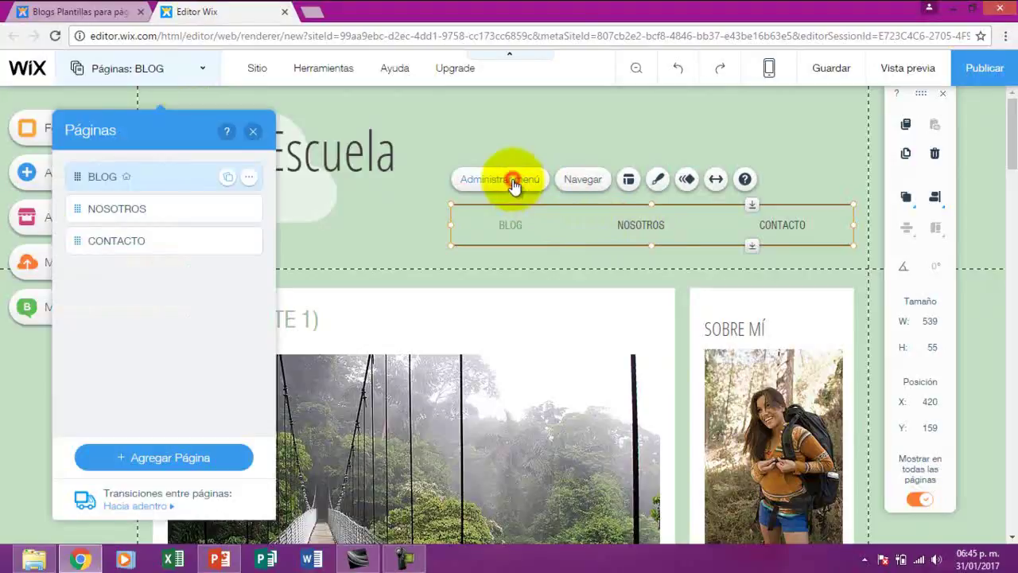
pyautogui.doubleClick(144, 209)
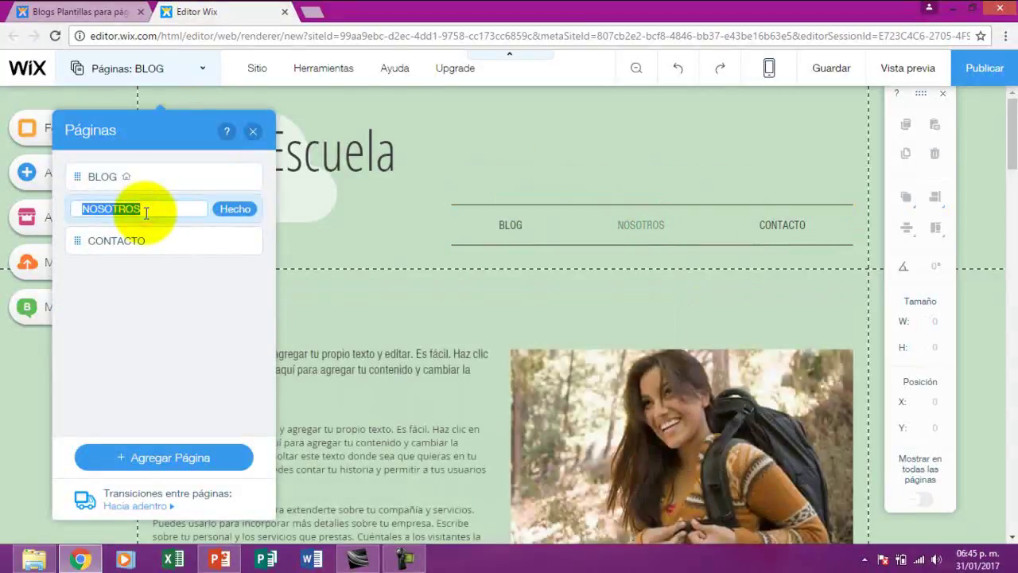
pyautogui.press('BackSpace')
pyautogui.write('Documentos')
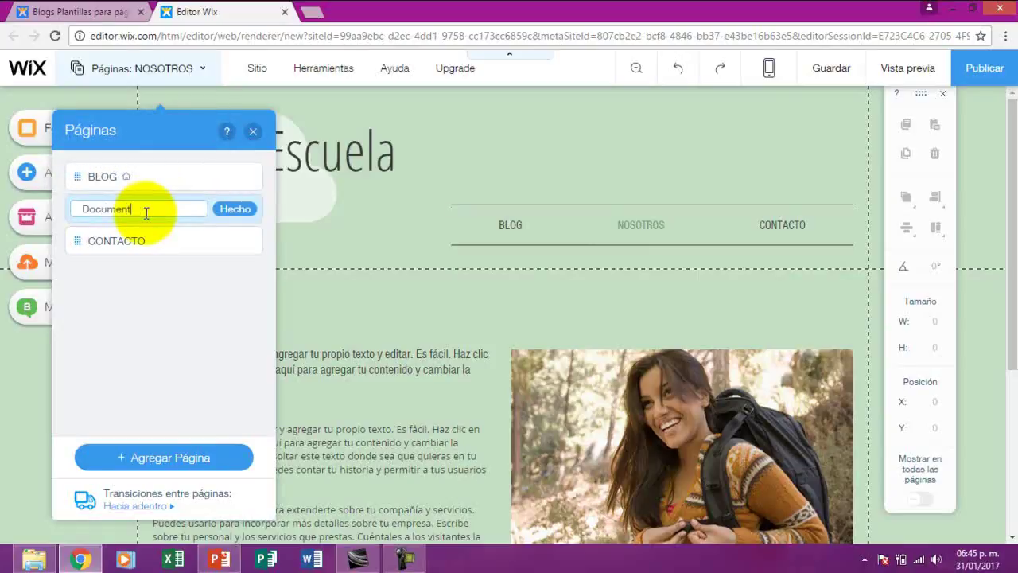
pyautogui.click(231, 208)
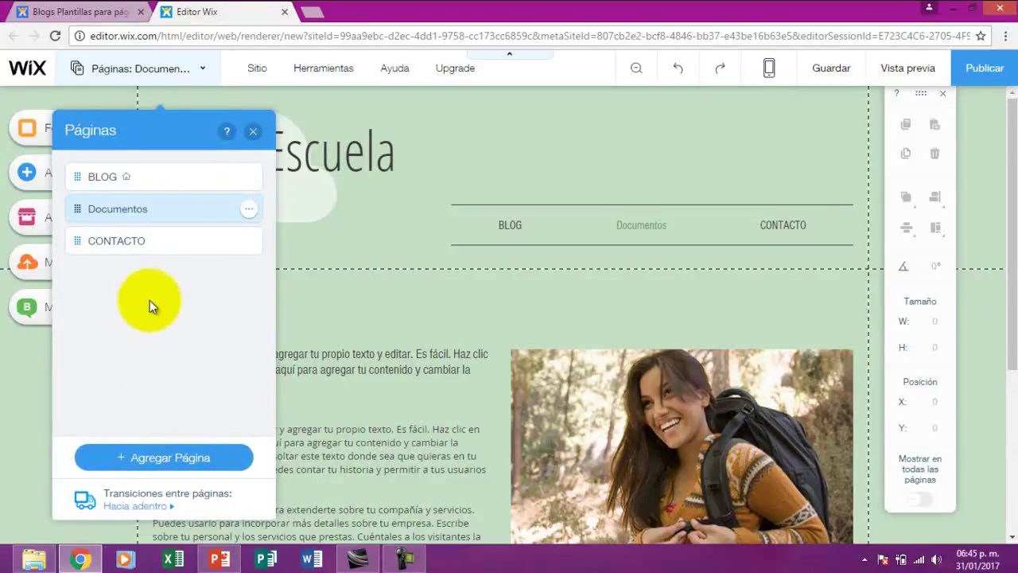
pyautogui.click(253, 133)
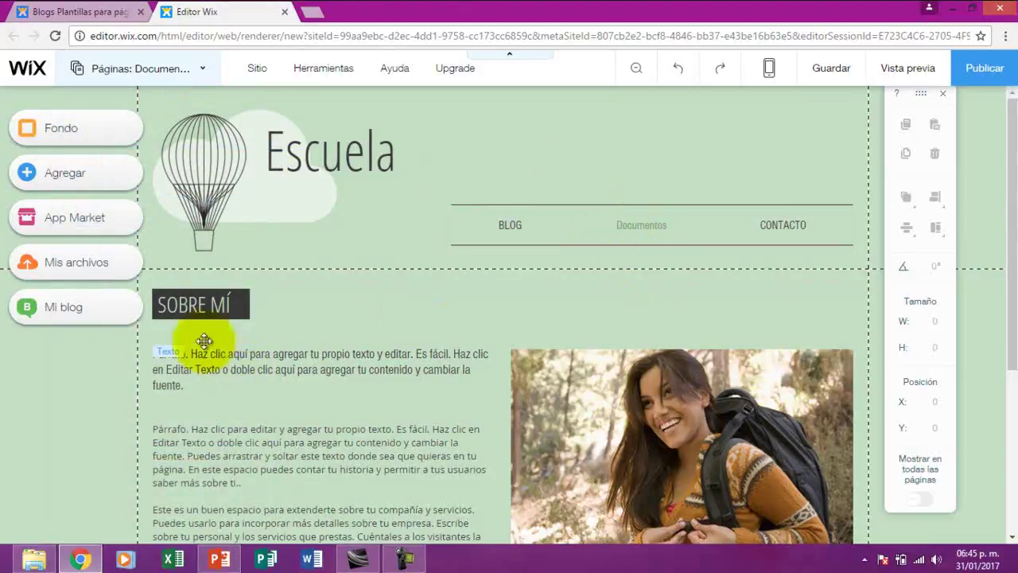
# Delete the SOBRE MÍ title, both paragraphs and the backpacker photo from Documentos
pyautogui.click(229, 303)
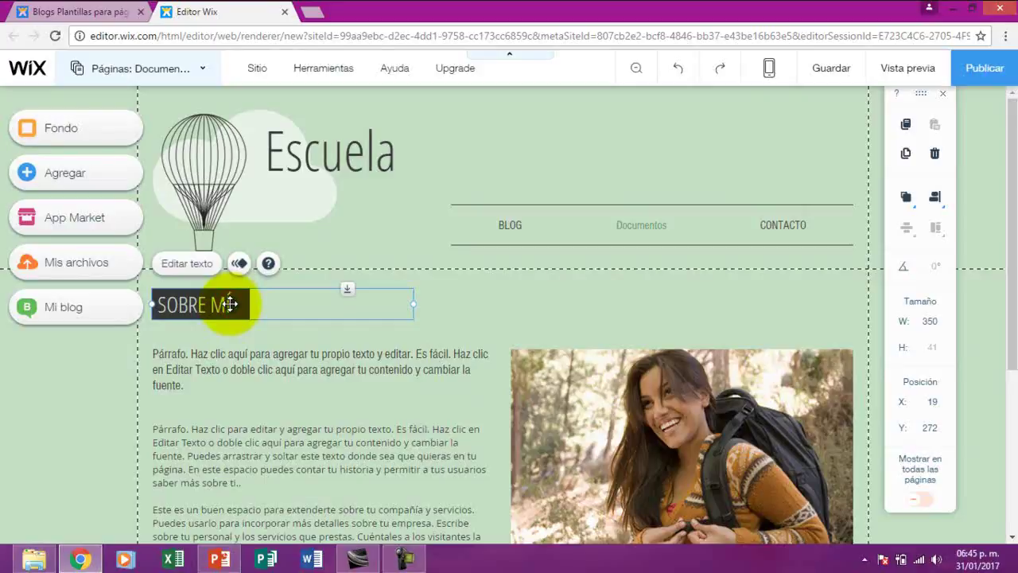
pyautogui.press('Delete')
pyautogui.click(283, 360)
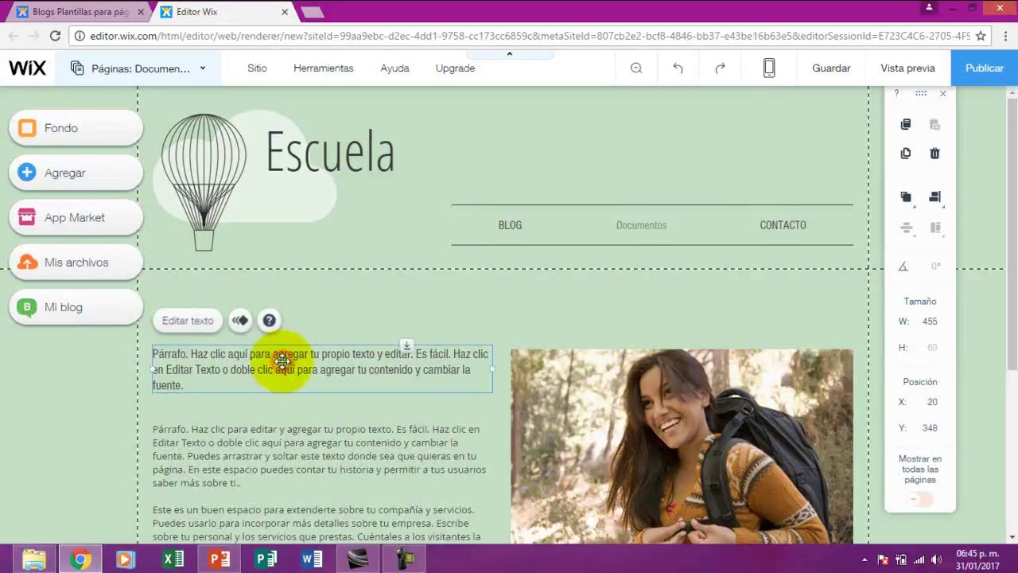
pyautogui.press('Delete')
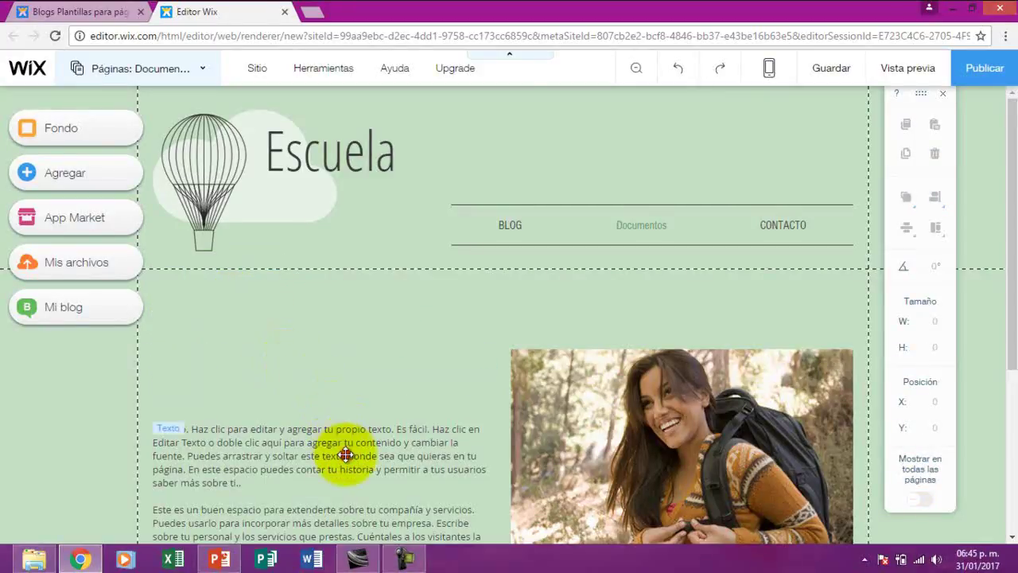
pyautogui.click(345, 455)
pyautogui.press('Delete')
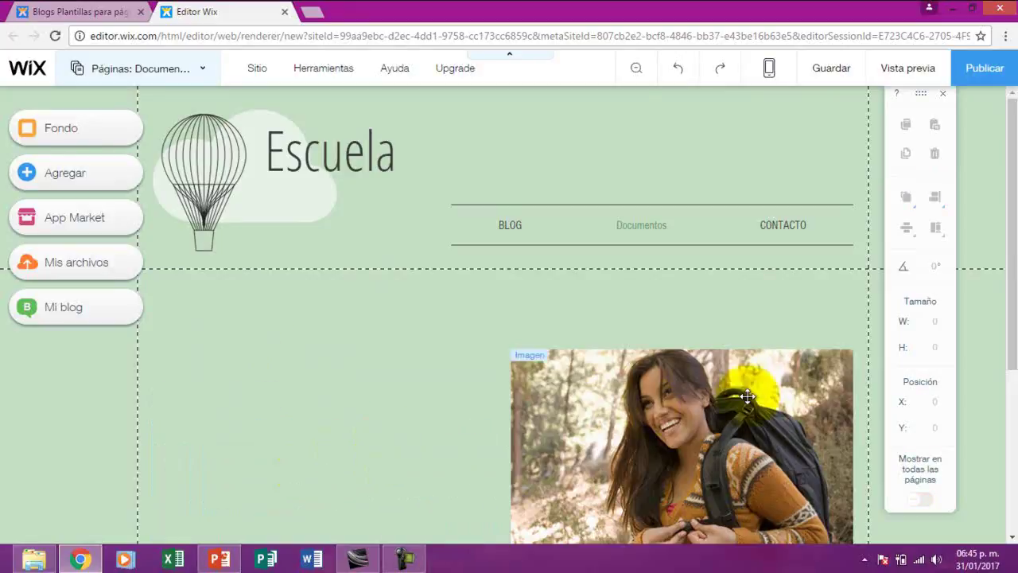
pyautogui.click(741, 413)
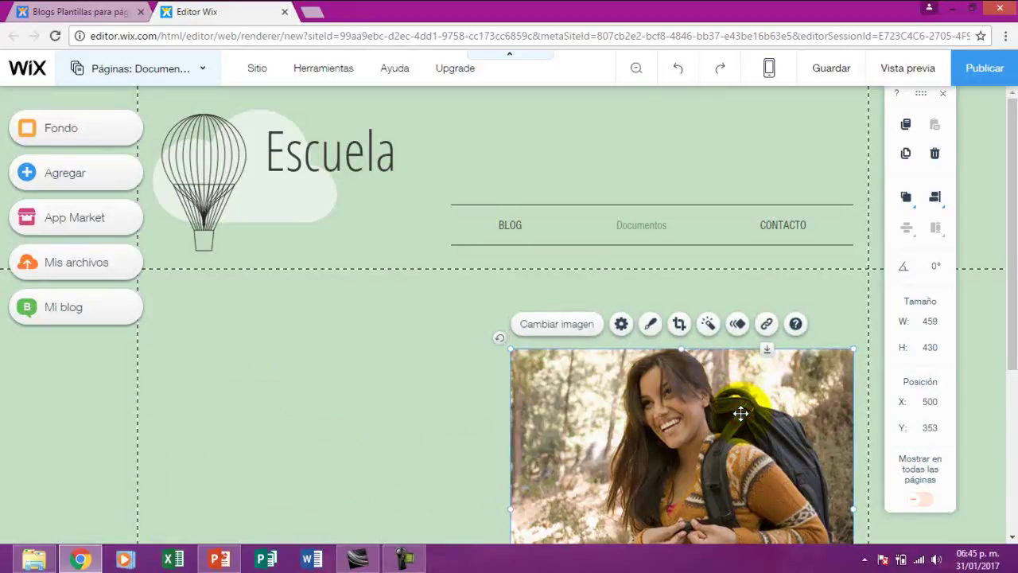
pyautogui.press('Delete')
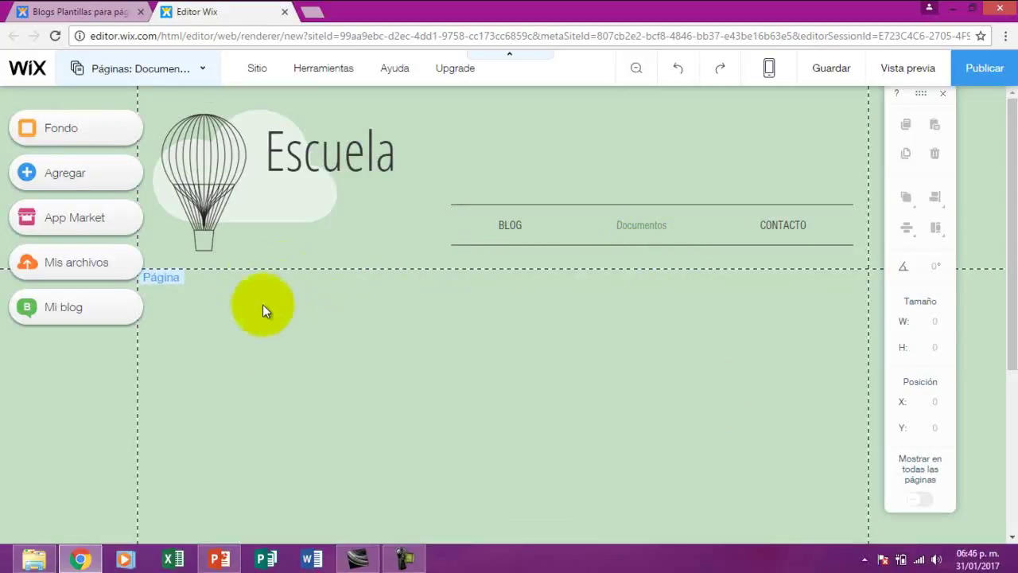
# Add a paragraph text box from Agregar > Textos and place it left, just below the header
pyautogui.click(93, 184)
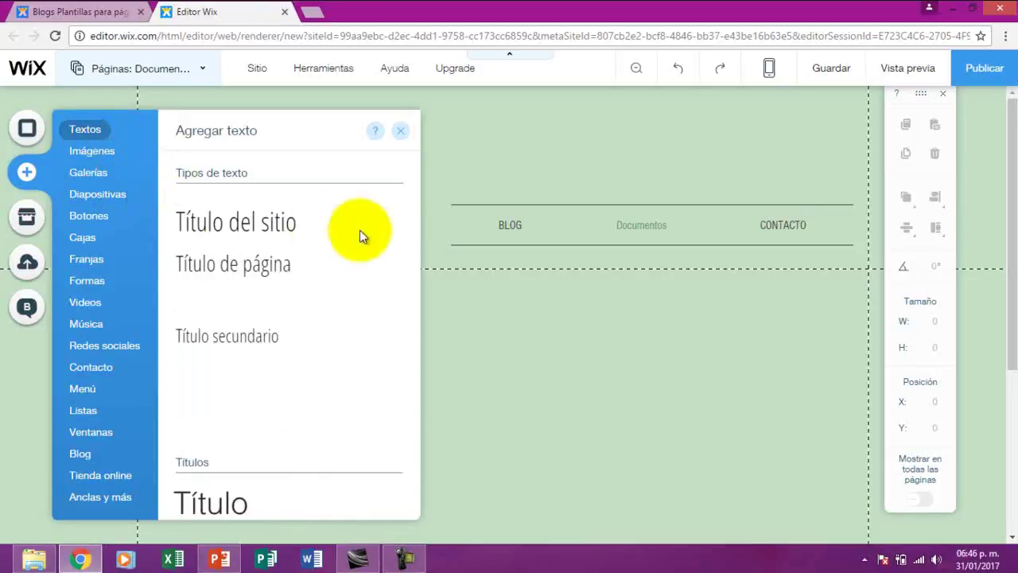
pyautogui.moveTo(416, 175); pyautogui.dragTo(409, 198)
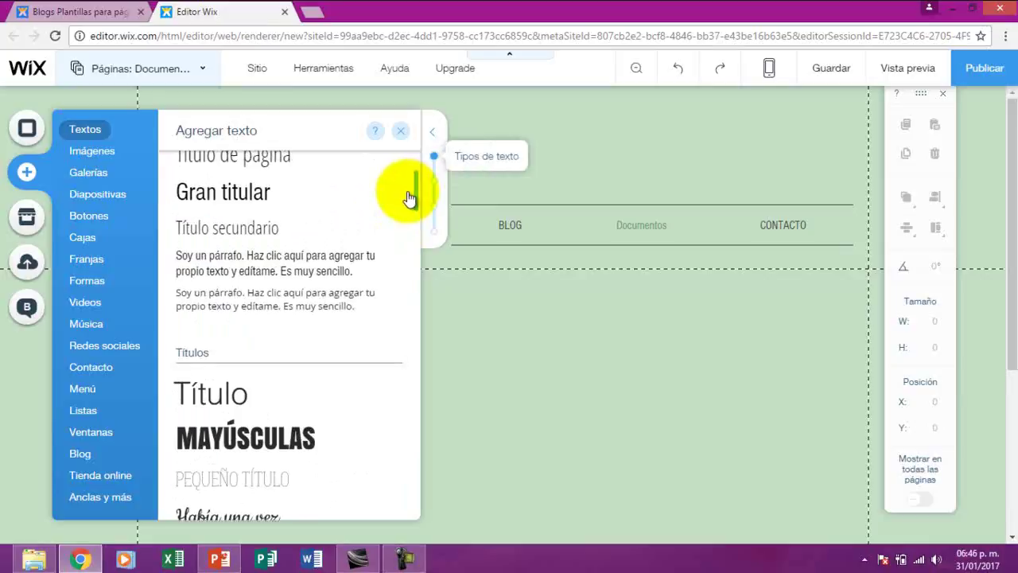
pyautogui.click(306, 270)
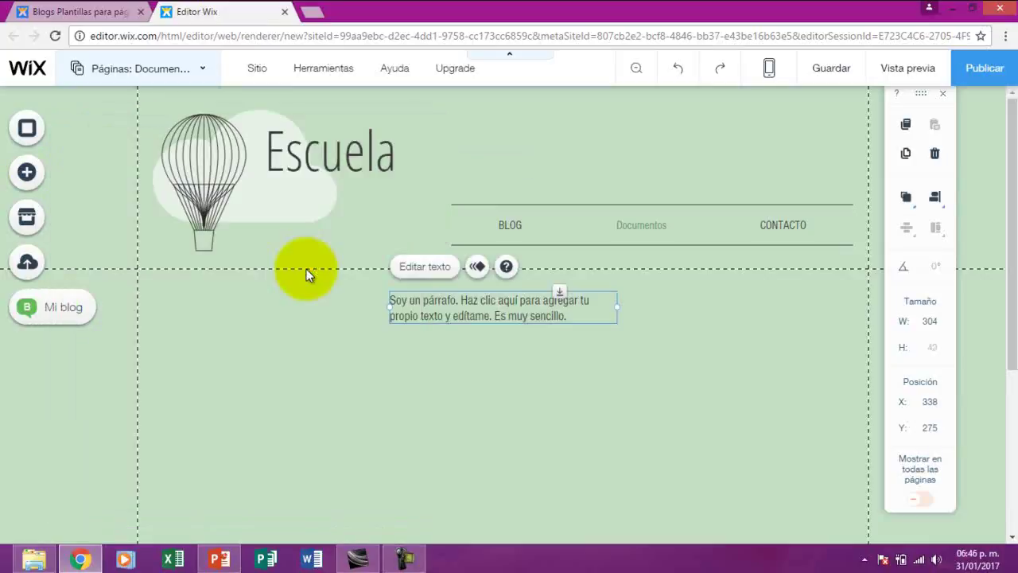
pyautogui.moveTo(448, 302); pyautogui.dragTo(230, 318)
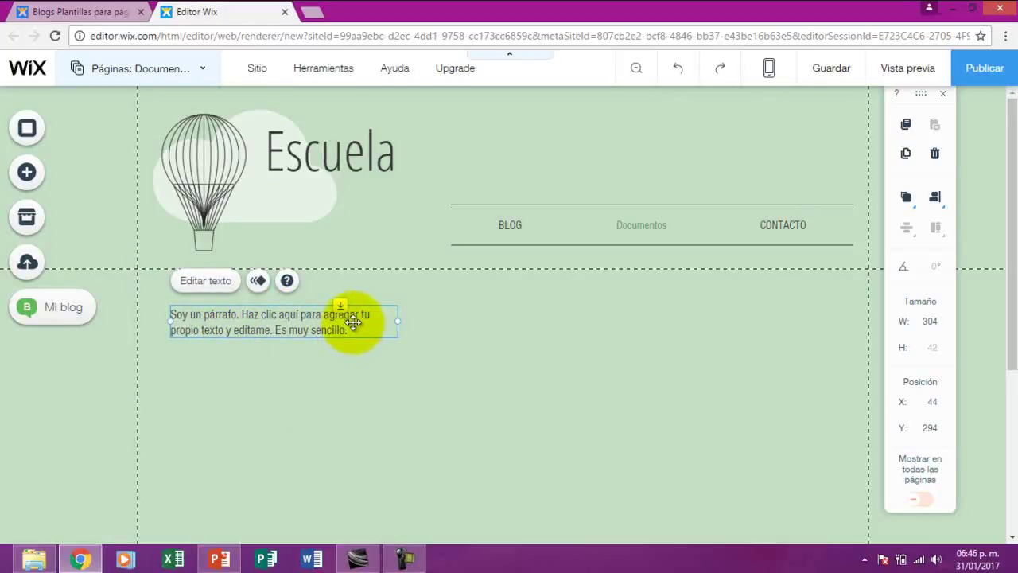
pyautogui.click(223, 279)
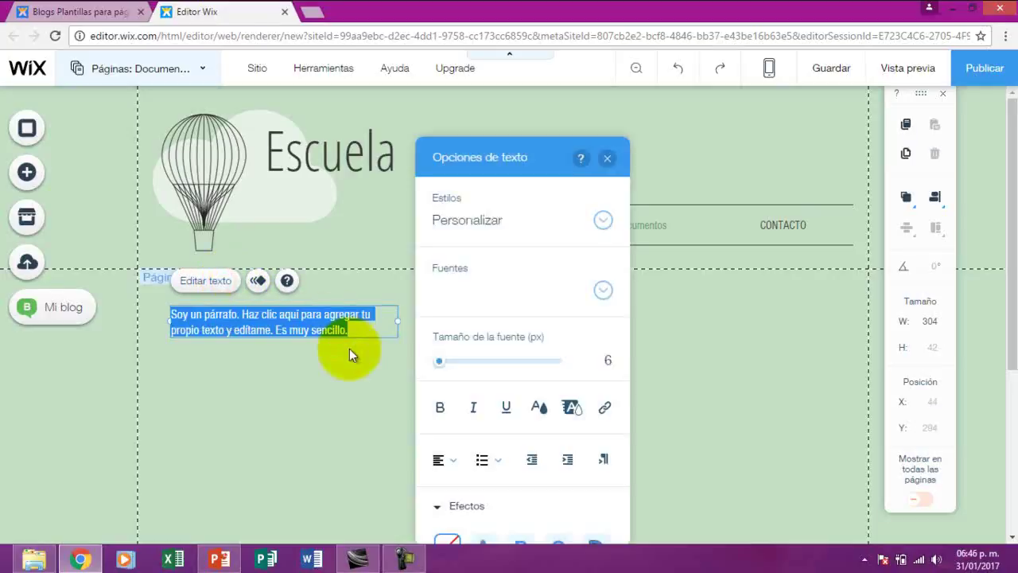
# Replace the sample text with 'Formato' and enlarge its font to 44 px
pyautogui.press('BackSpace')
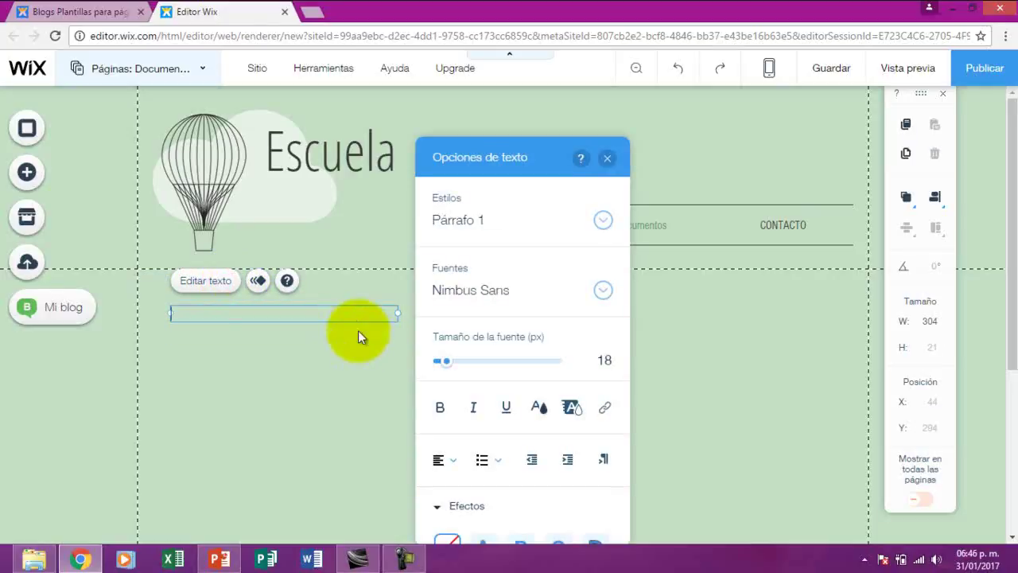
pyautogui.write('Formato')
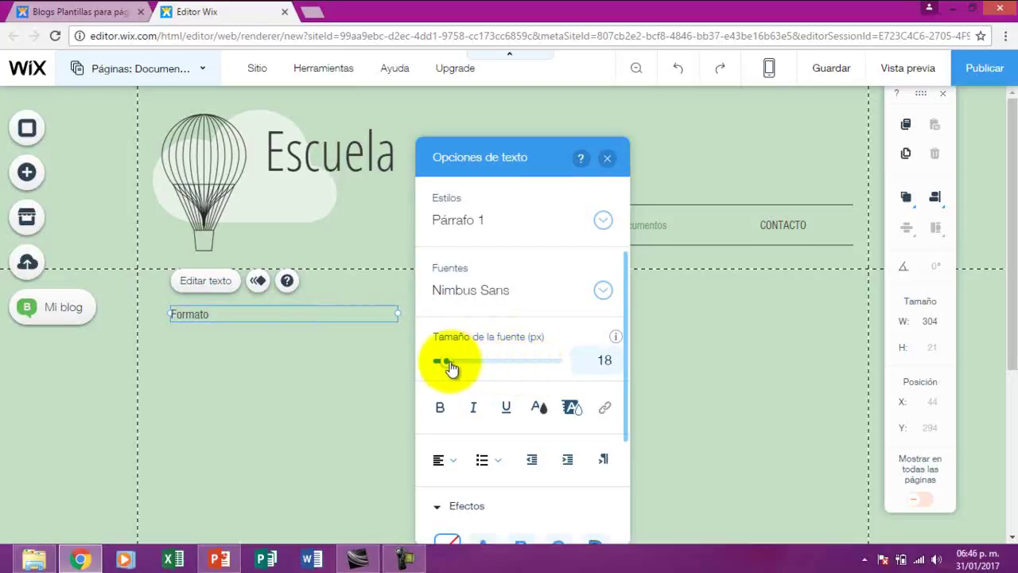
pyautogui.moveTo(450, 367); pyautogui.dragTo(485, 370)
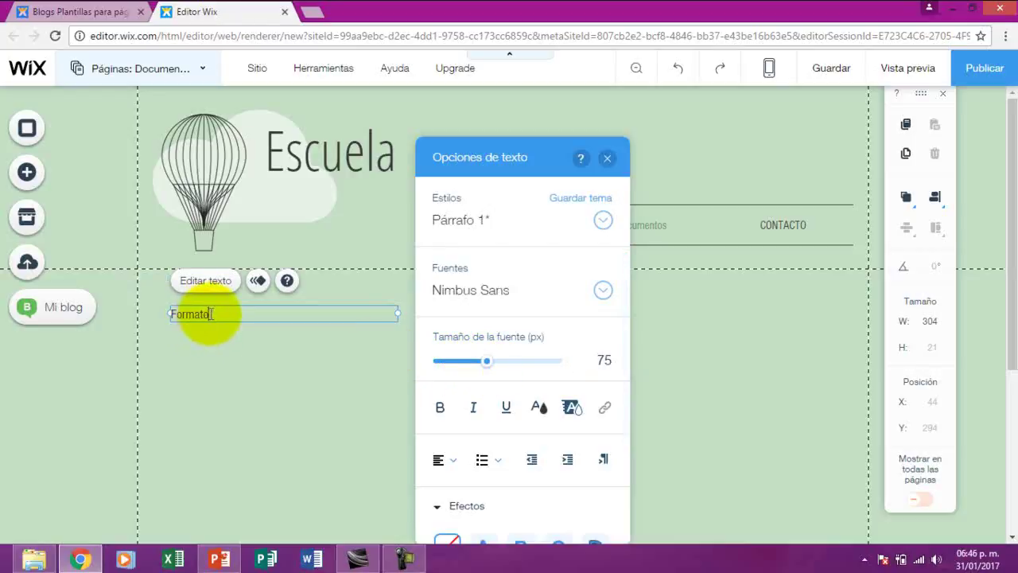
pyautogui.moveTo(211, 314); pyautogui.dragTo(164, 313)
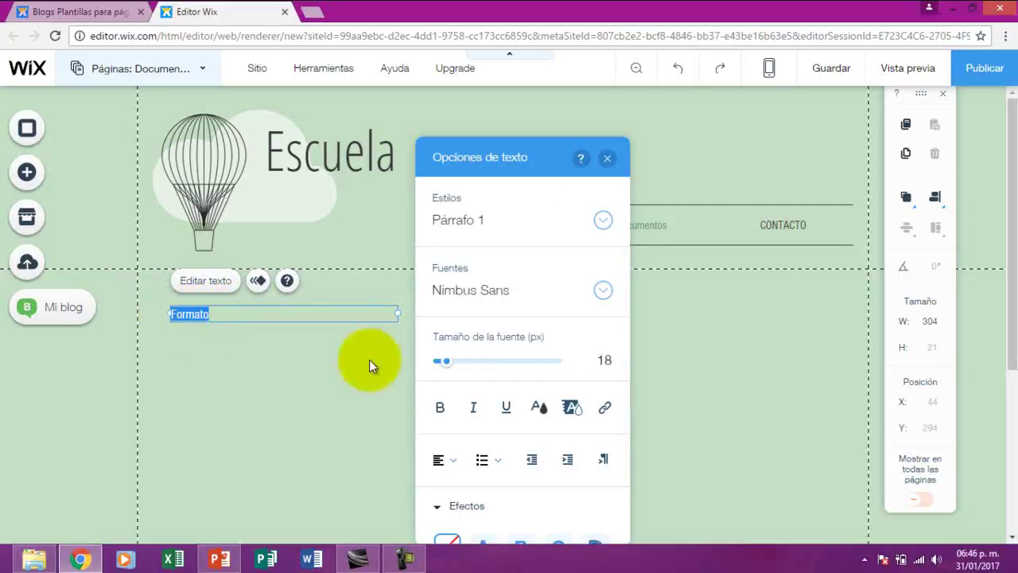
pyautogui.moveTo(447, 362); pyautogui.dragTo(466, 371)
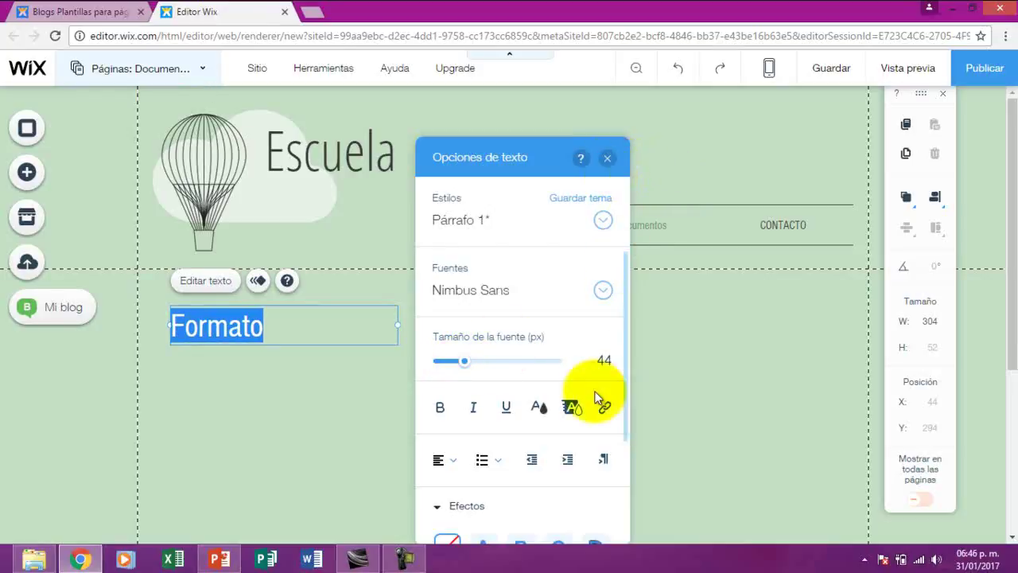
# Colour 'Formato' dark red (#8B0000) and widen its text box to 358 px
pyautogui.click(540, 408)
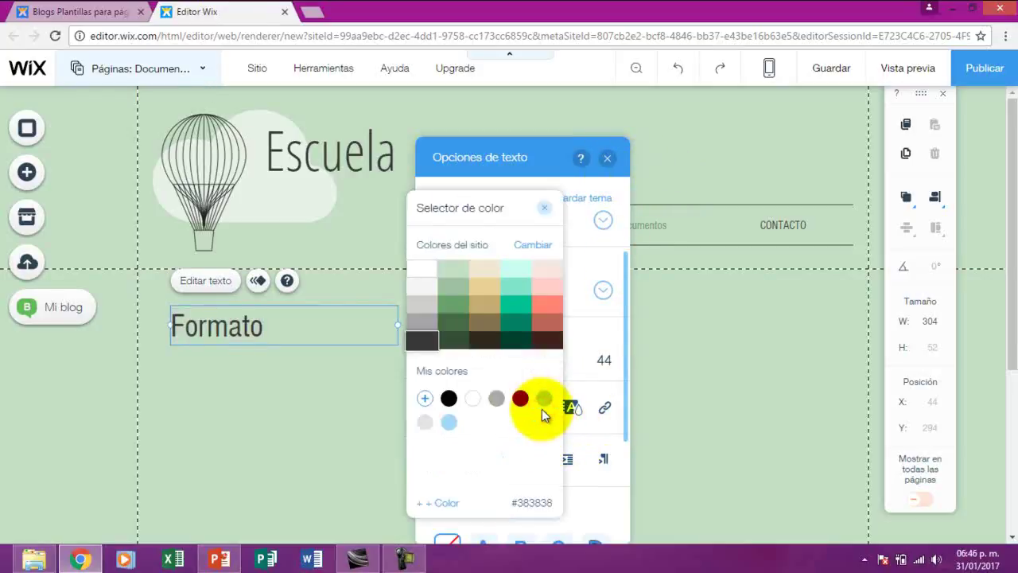
pyautogui.click(520, 399)
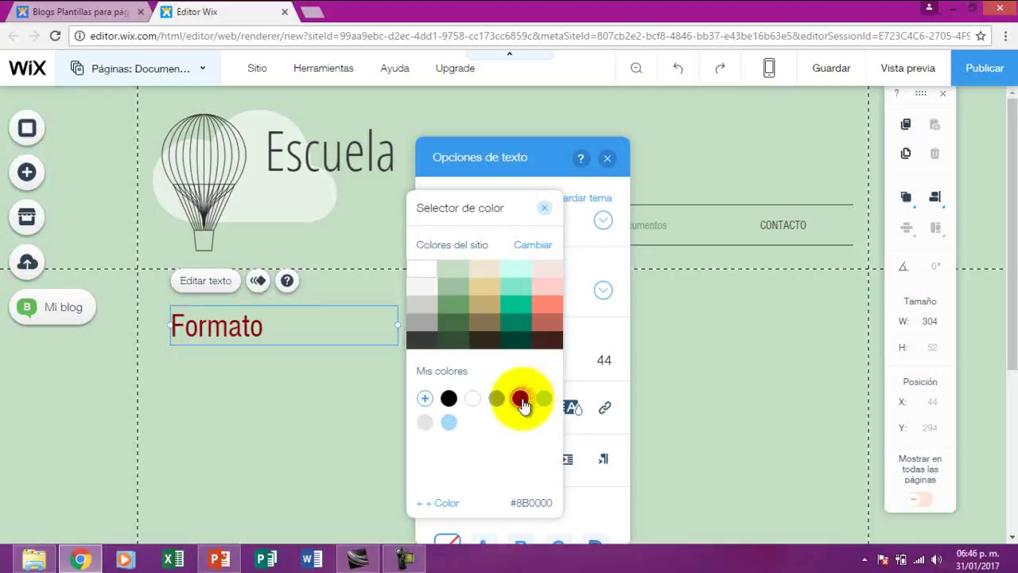
pyautogui.click(606, 162)
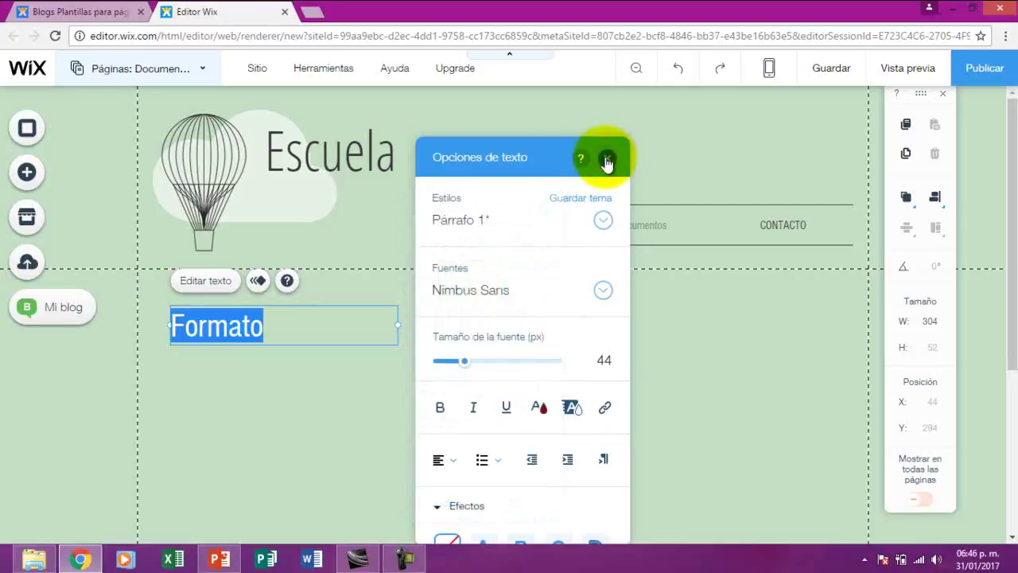
pyautogui.click(606, 163)
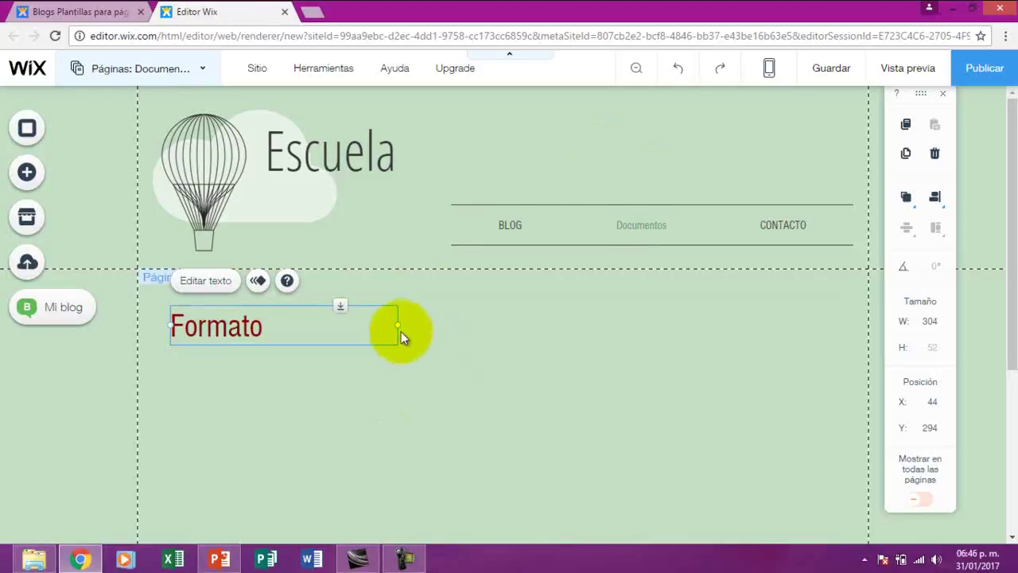
pyautogui.moveTo(397, 324); pyautogui.dragTo(439, 324)
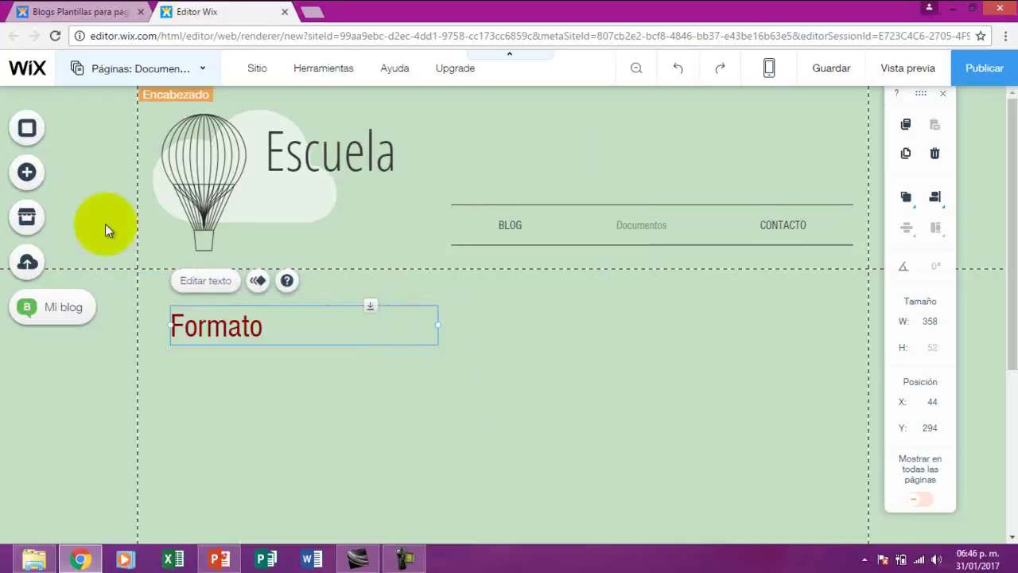
# Add the pink 'Leer Más' text button and place it beside the Formato heading
pyautogui.click(66, 182)
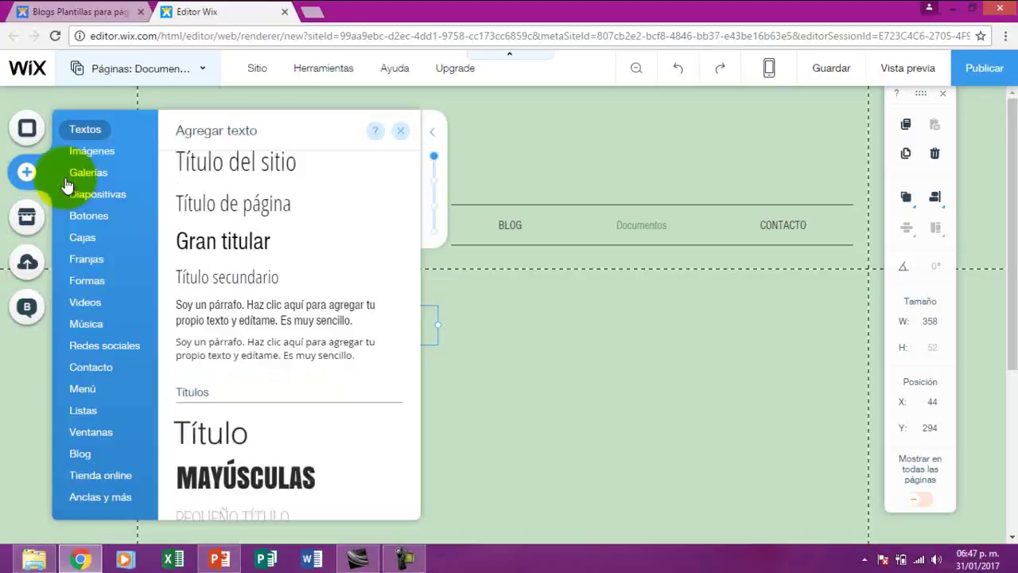
pyautogui.moveTo(92, 223)
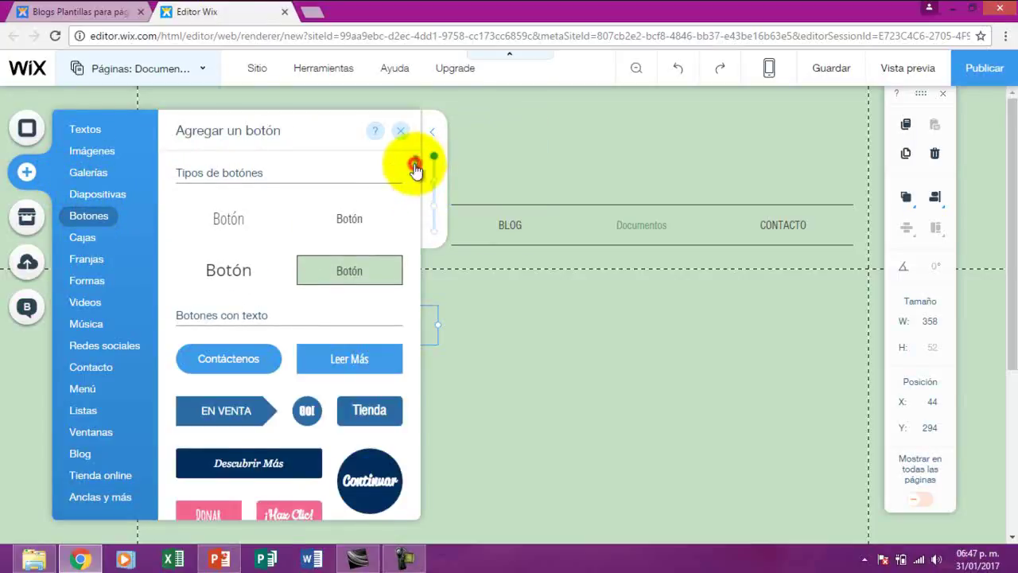
pyautogui.moveTo(415, 165); pyautogui.dragTo(416, 197)
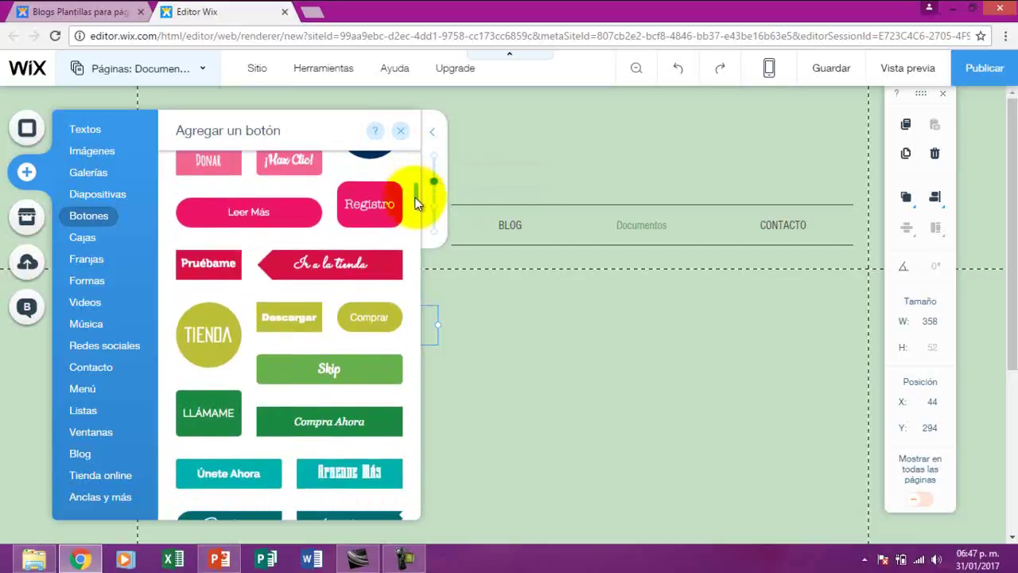
pyautogui.click(286, 225)
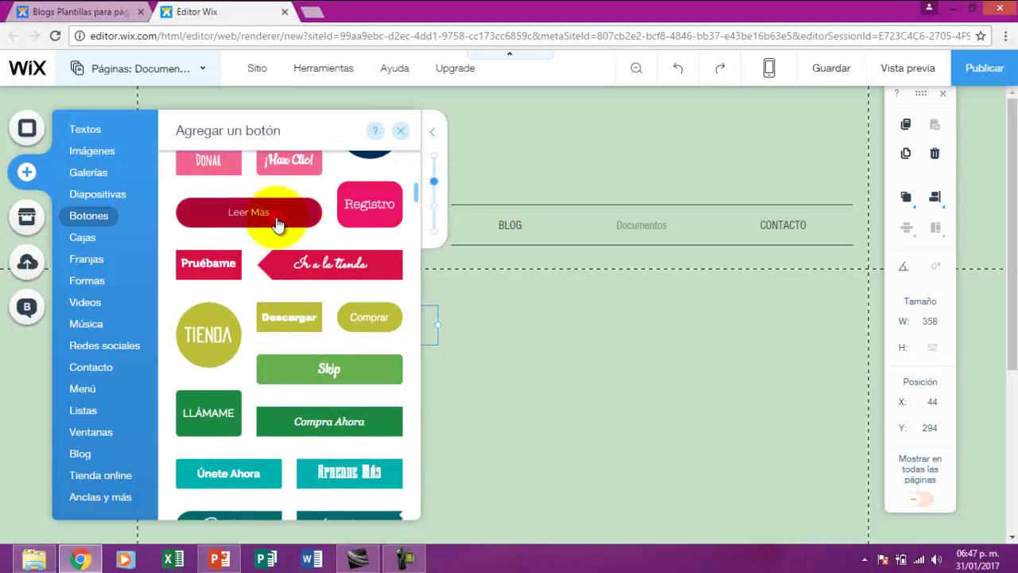
pyautogui.moveTo(503, 323); pyautogui.dragTo(390, 339)
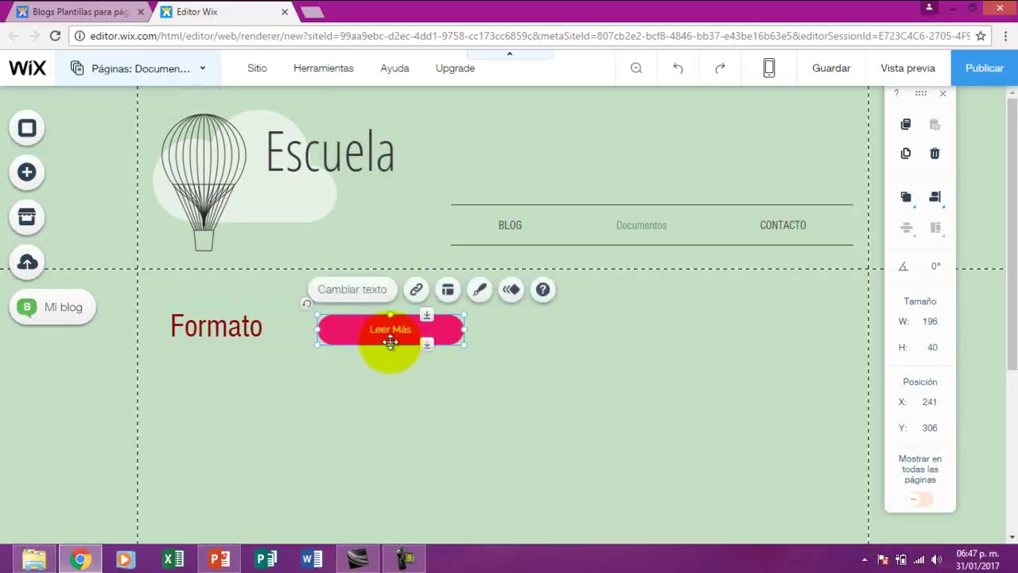
# Change the new button's label from 'Leer Más' to 'Descargar'
pyautogui.click(385, 295)
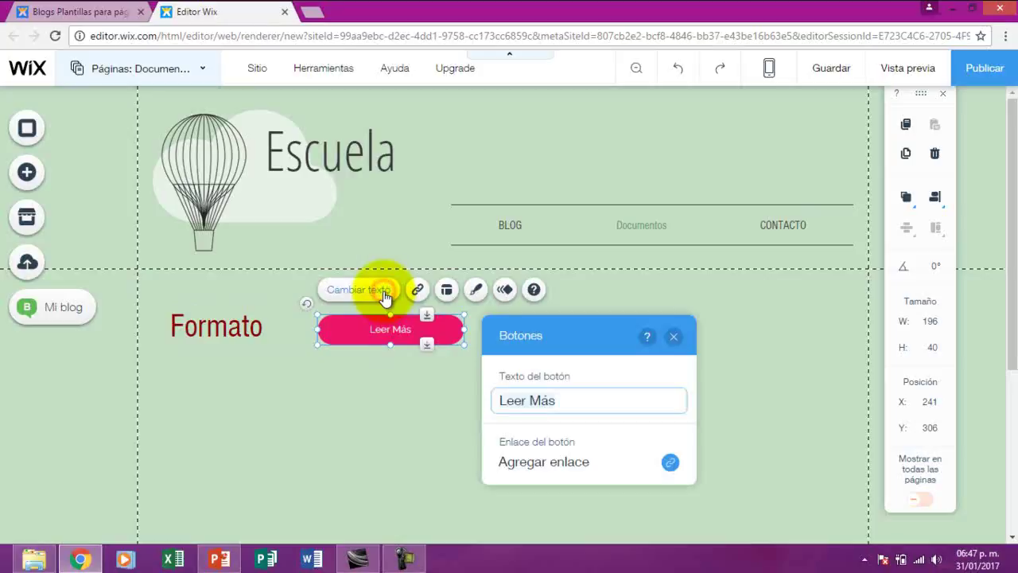
pyautogui.click(563, 405)
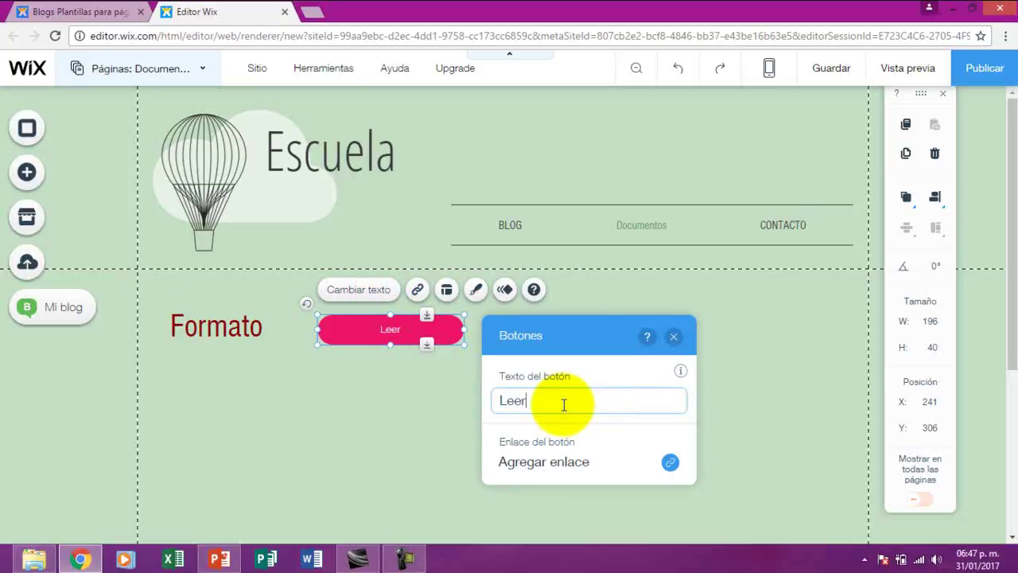
pyautogui.press('BackSpace')
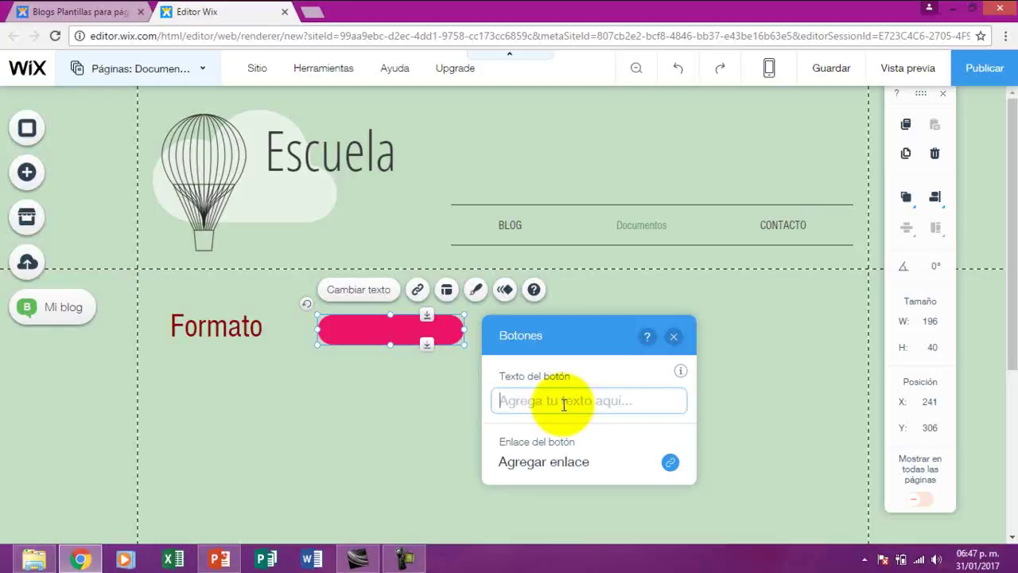
pyautogui.write('descargar')
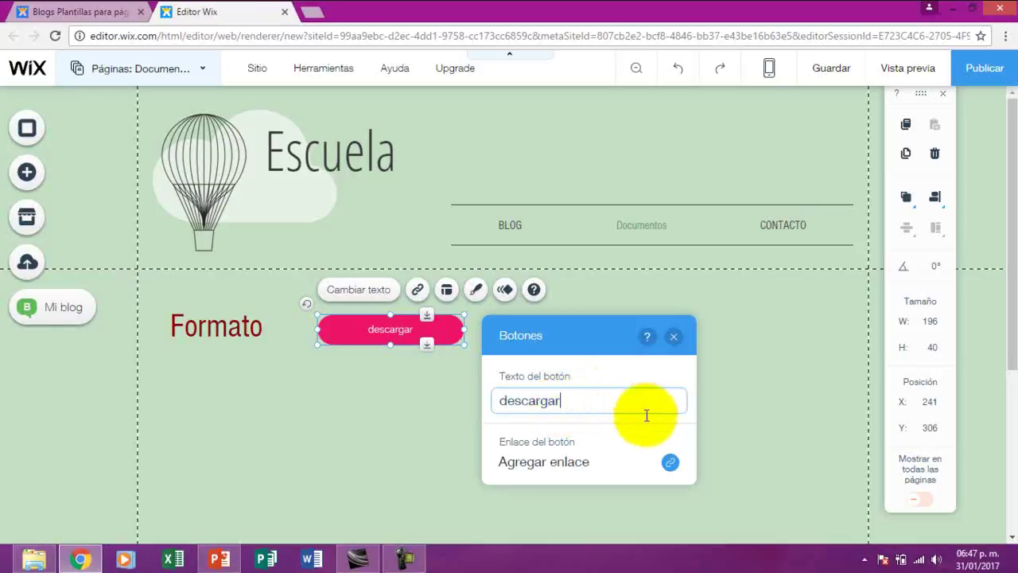
pyautogui.click(507, 400)
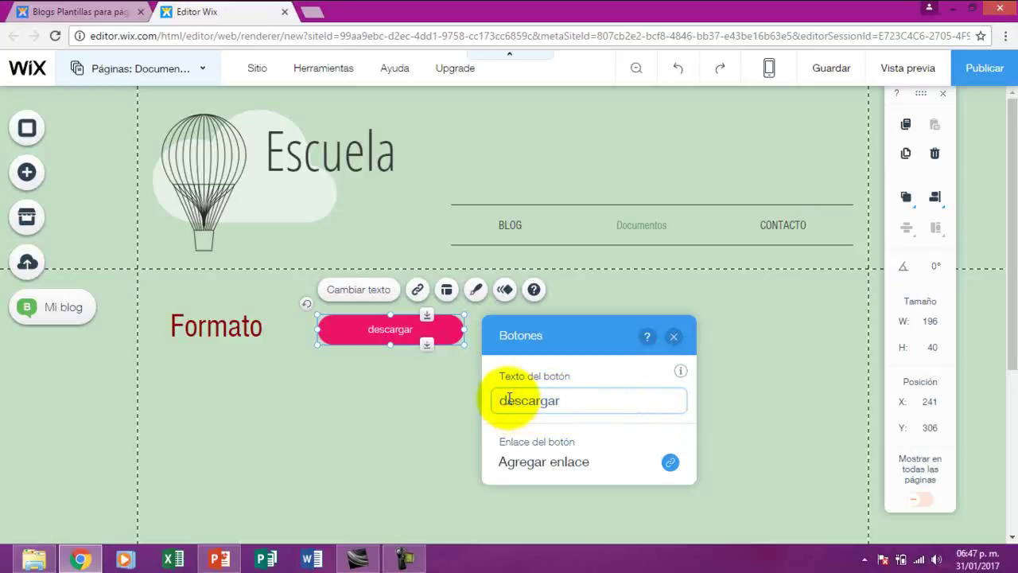
pyautogui.press('BackSpace')
pyautogui.write('D')
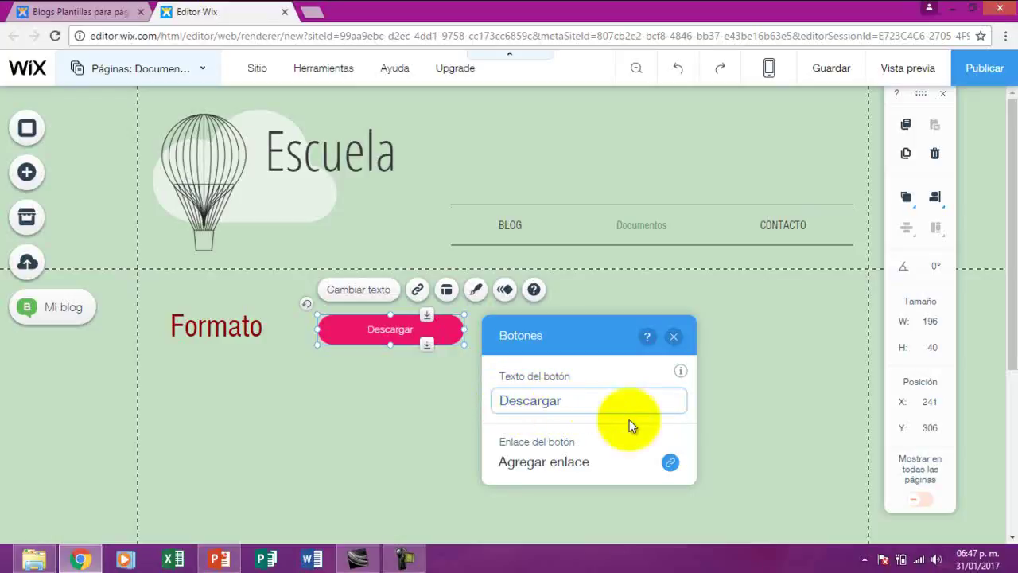
# Set the button's link type to Documento and start uploading a document from the computer
pyautogui.click(568, 466)
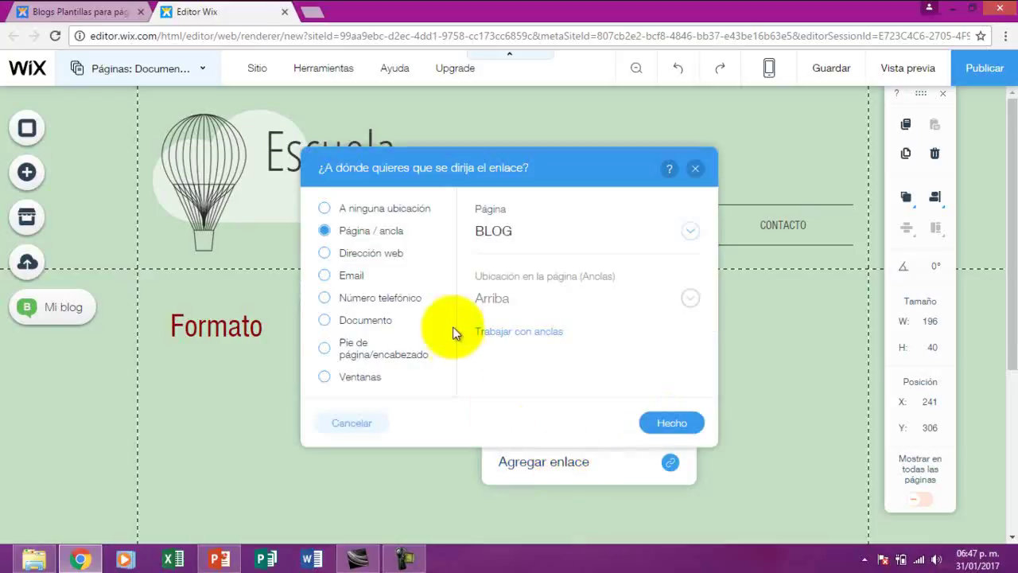
pyautogui.click(328, 319)
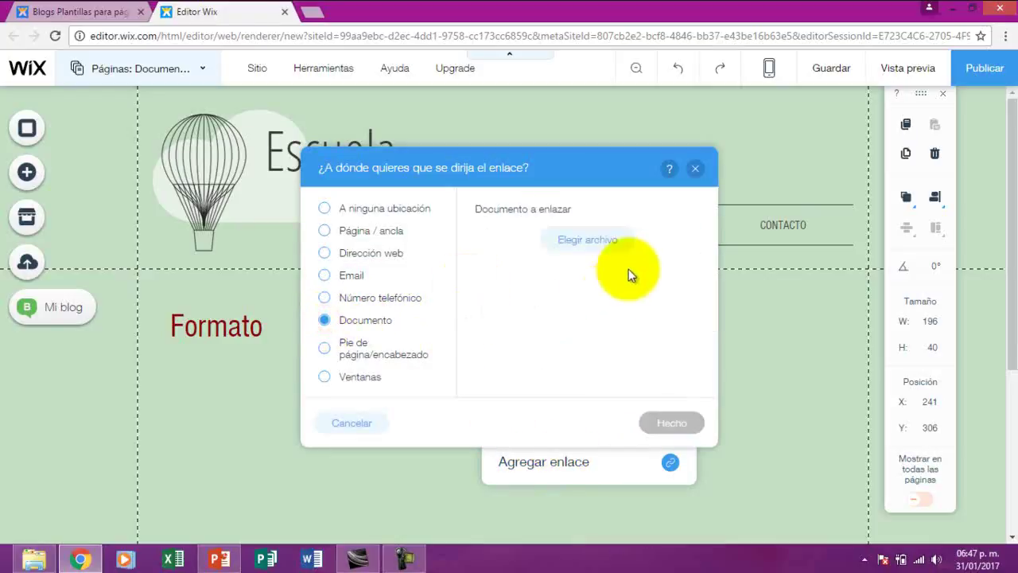
pyautogui.click(592, 243)
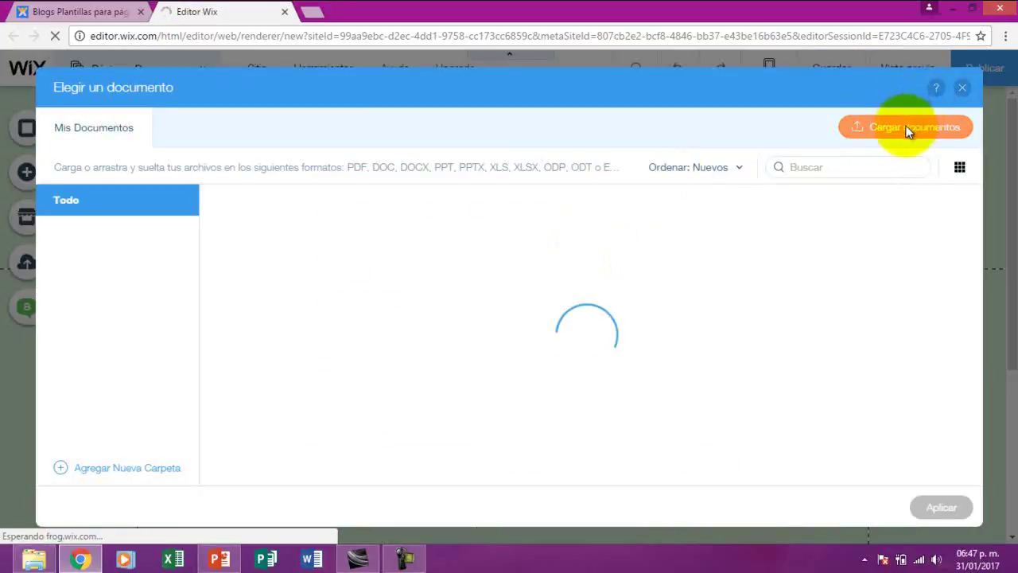
pyautogui.click(910, 129)
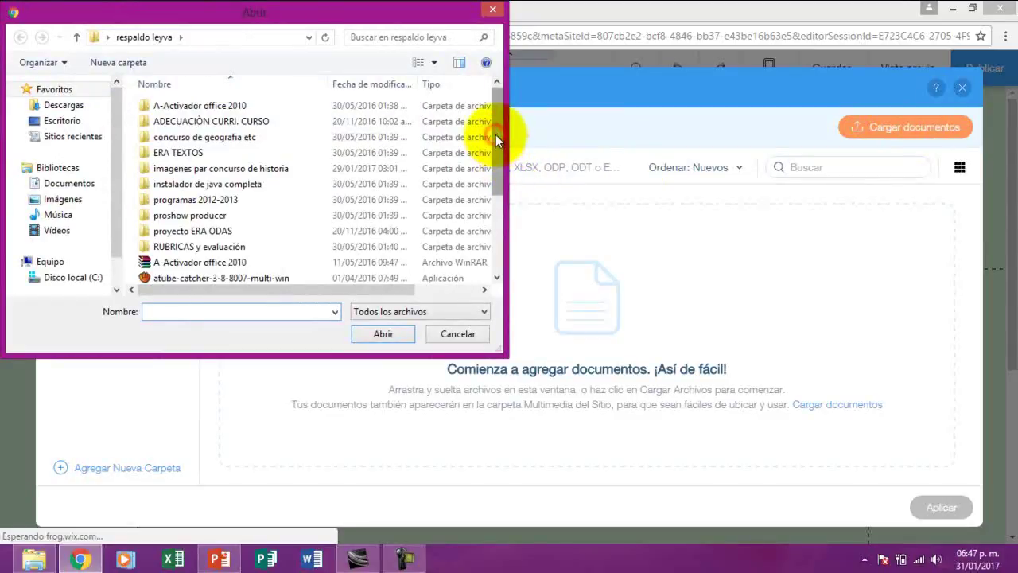
# Pick DIPTICO from the 'concurso de geografia etc' folder and open it for upload
pyautogui.moveTo(495, 134); pyautogui.dragTo(500, 142)
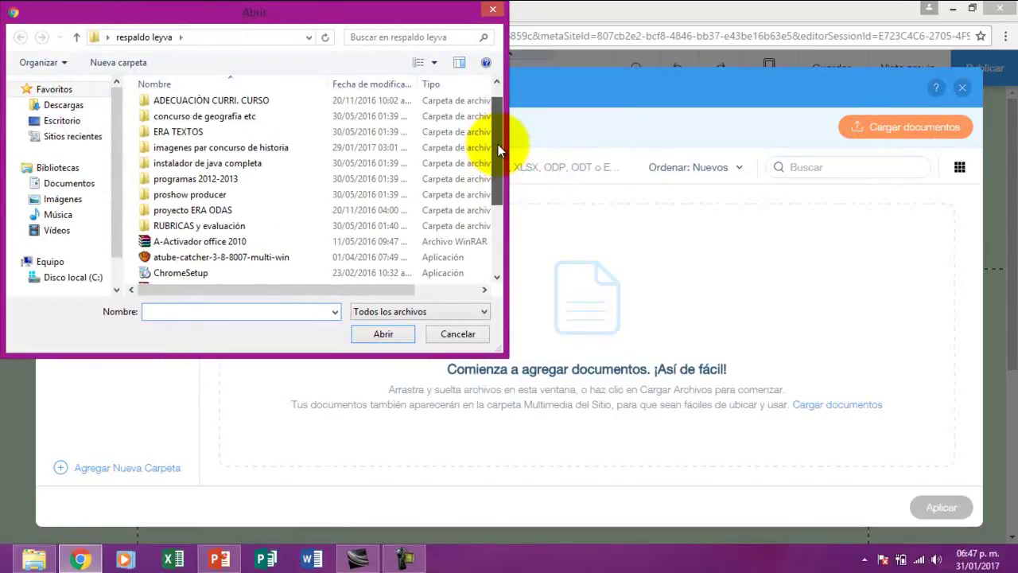
pyautogui.doubleClick(259, 117)
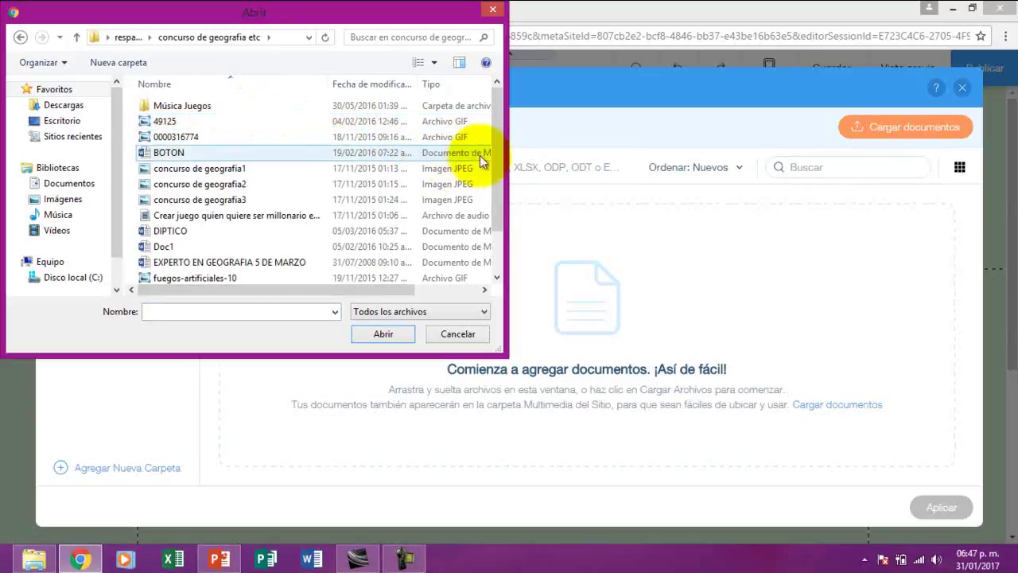
pyautogui.moveTo(498, 164); pyautogui.dragTo(495, 190)
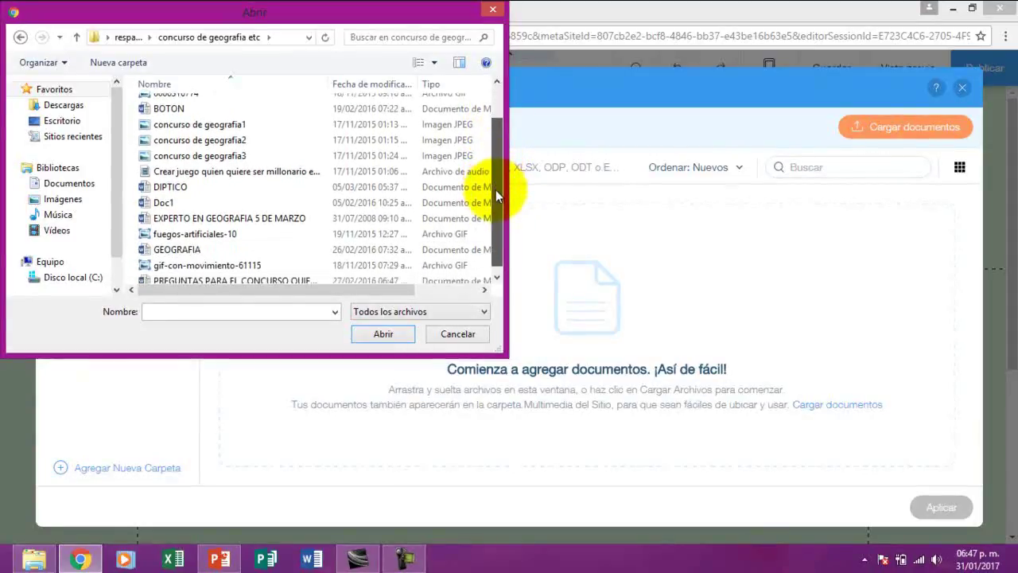
pyautogui.click(181, 187)
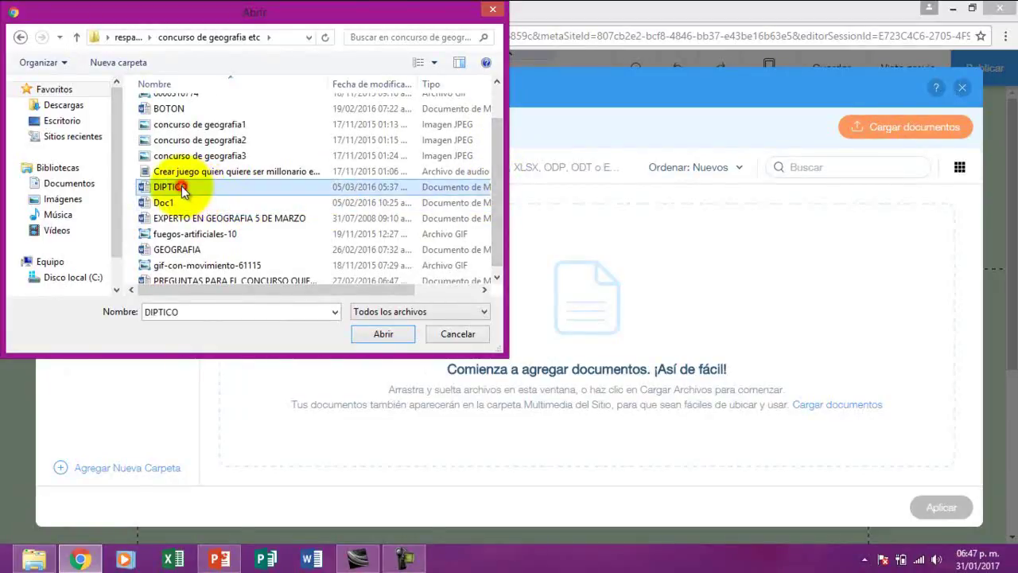
pyautogui.click(381, 334)
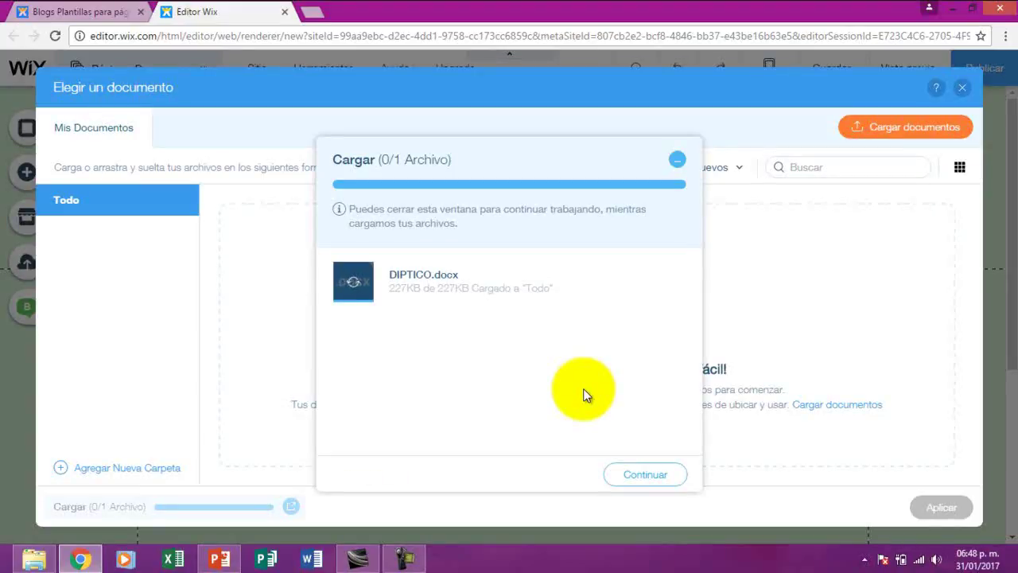
# Finish uploading DIPTICO.docx and apply it as the button's linked document
pyautogui.click(404, 560)
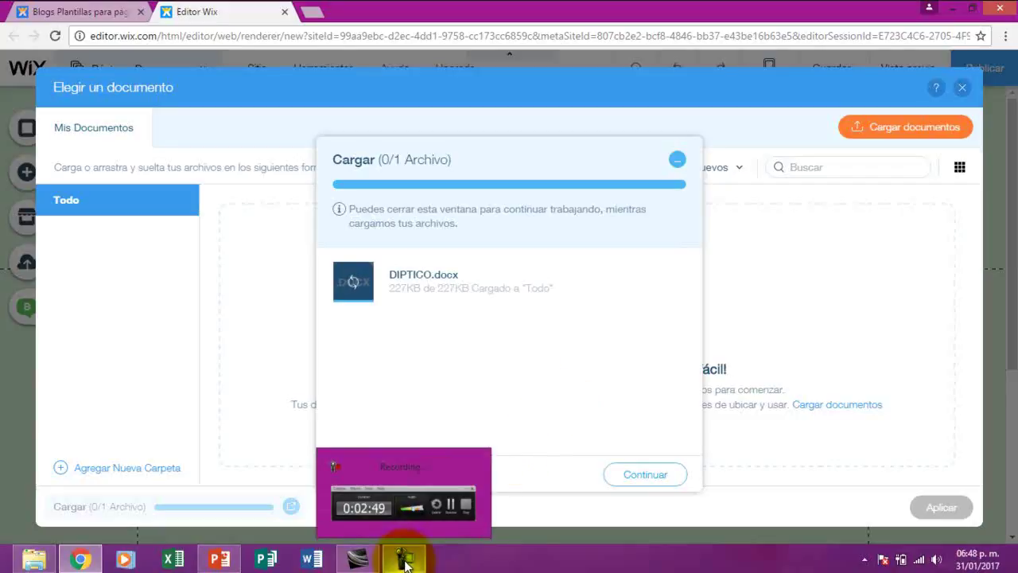
pyautogui.click(938, 490)
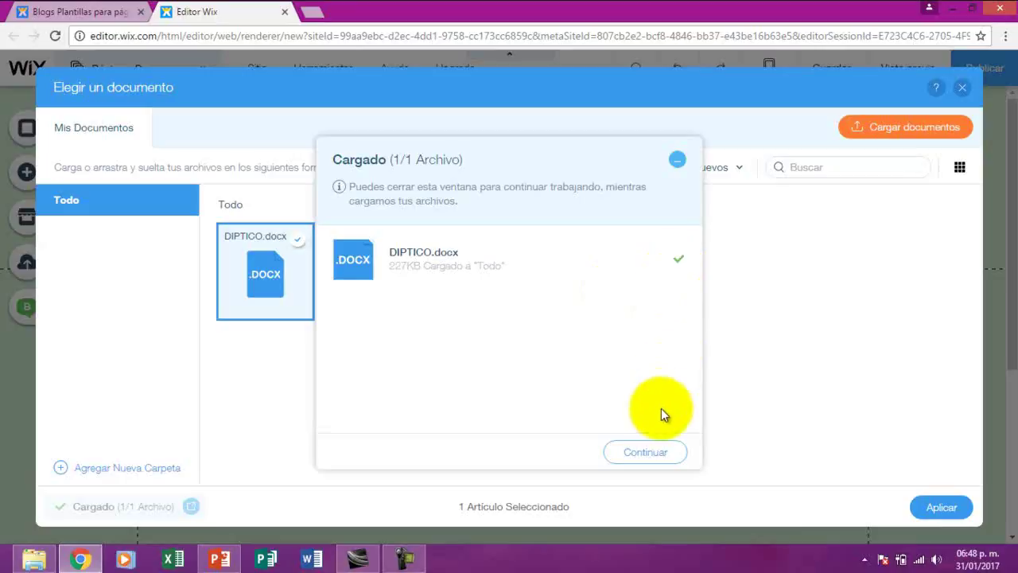
pyautogui.click(646, 452)
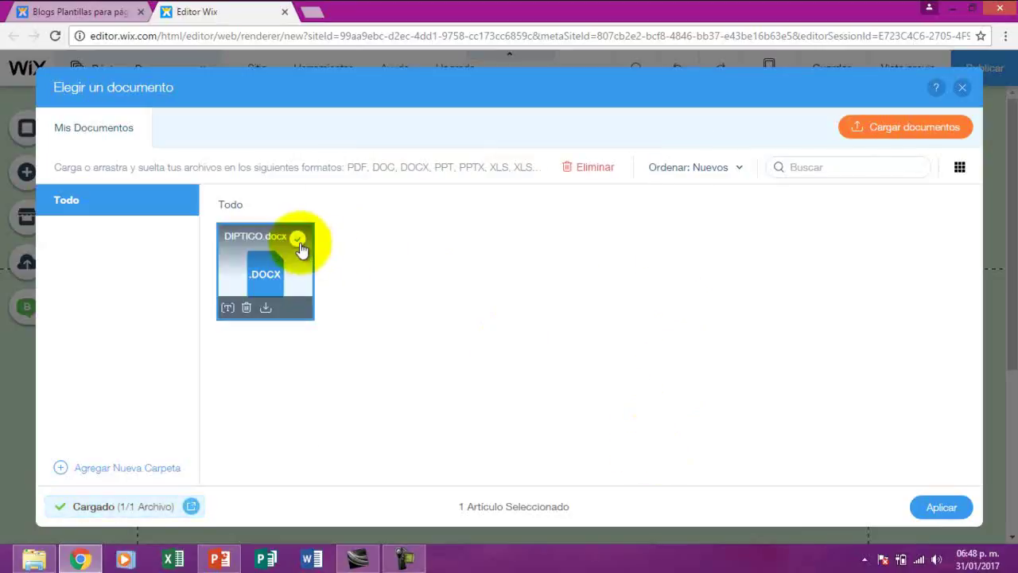
pyautogui.click(926, 504)
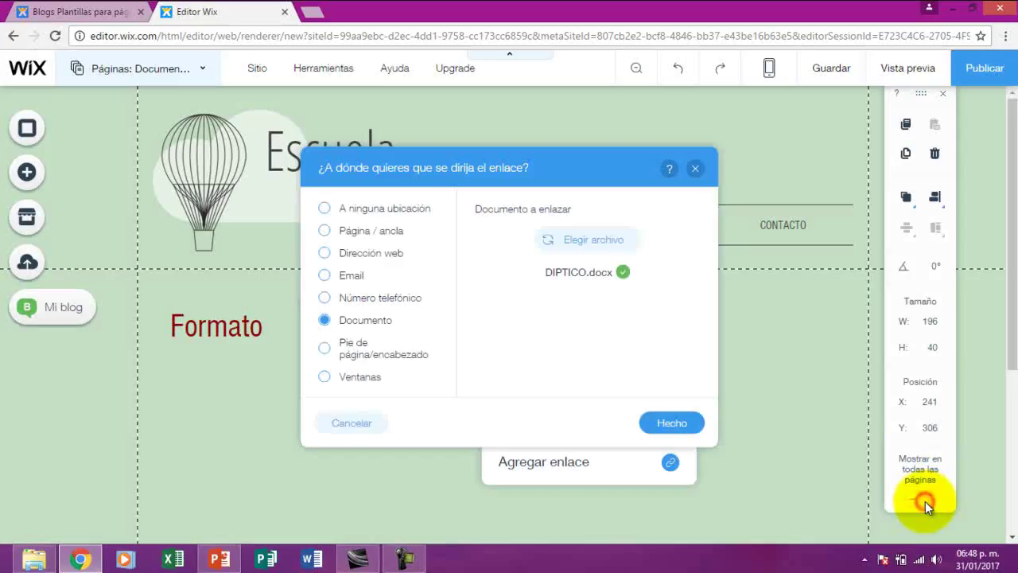
# Confirm the DIPTICO.docx link, close the button settings, and begin publishing the site
pyautogui.click(676, 423)
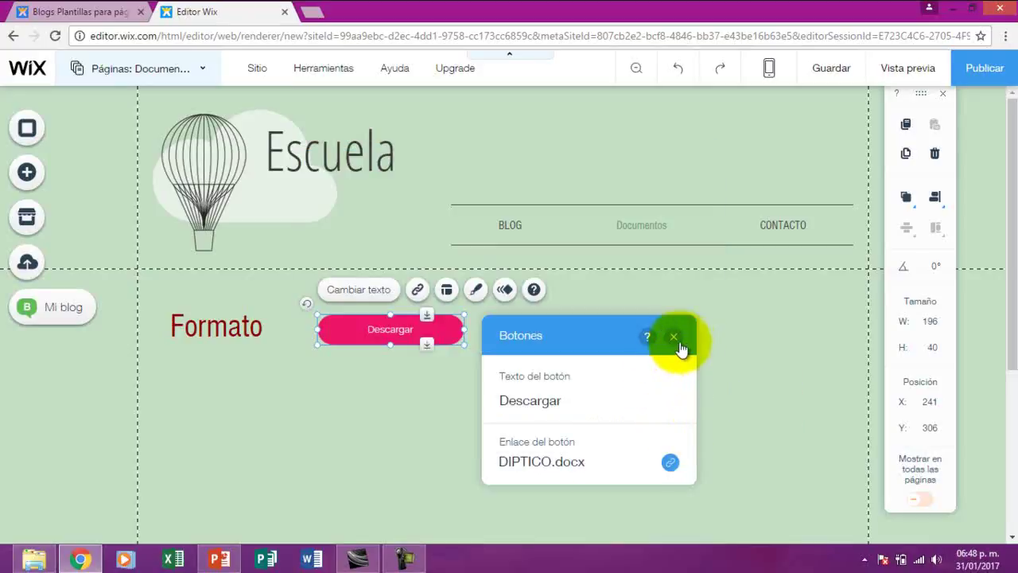
pyautogui.click(674, 339)
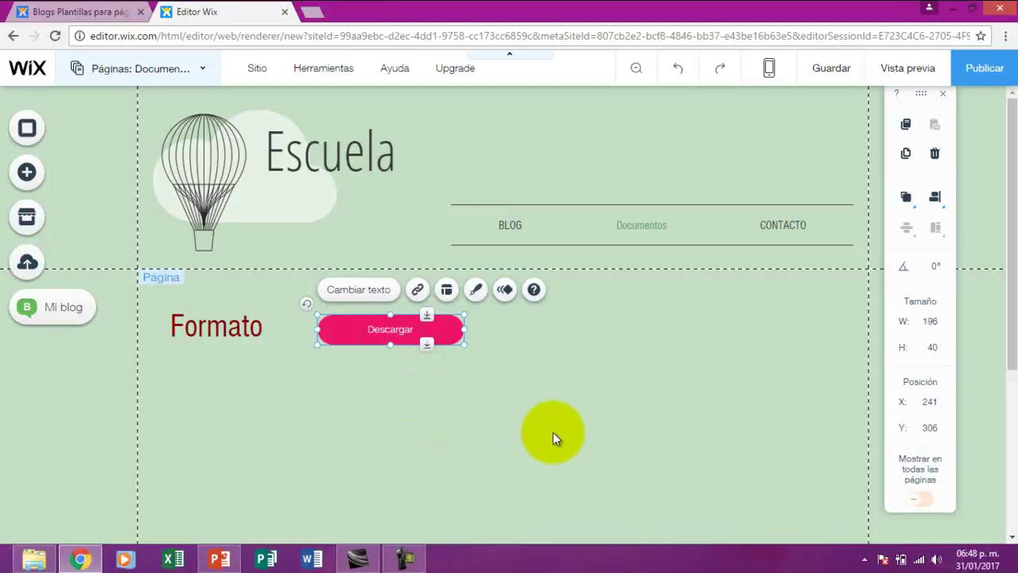
pyautogui.click(983, 70)
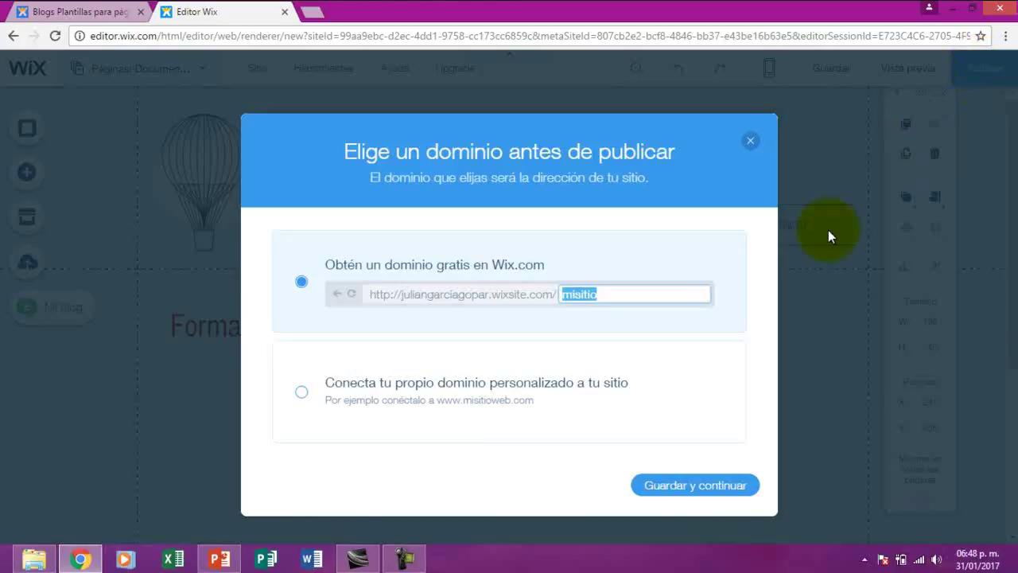
# Replace the suggested 'misitio' site name with 'morelos' and save it
pyautogui.click(598, 293)
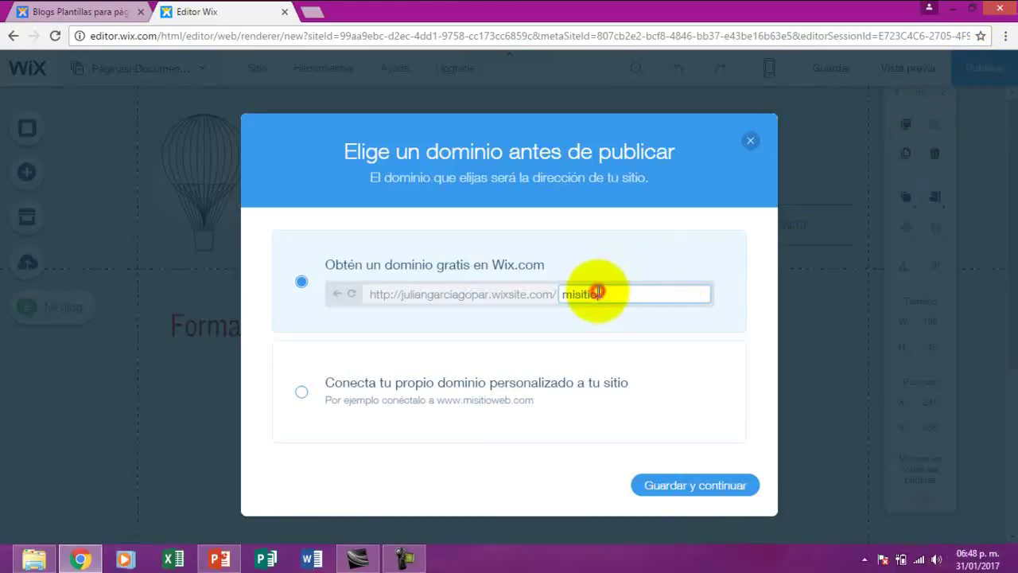
pyautogui.press('BackSpace')
pyautogui.press('BackSpace')
pyautogui.press('BackSpace')
pyautogui.press('BackSpace')
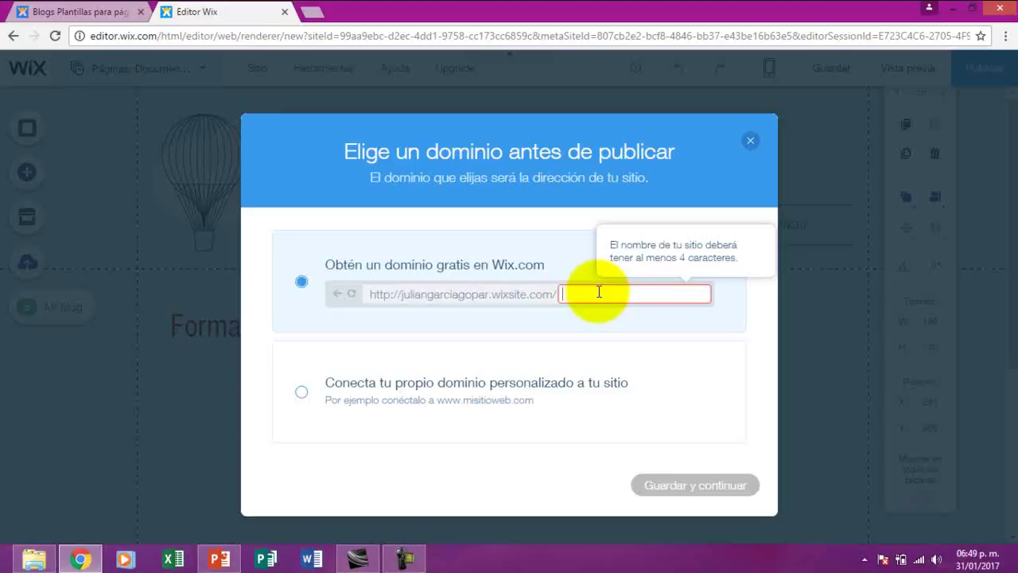
pyautogui.write('m')
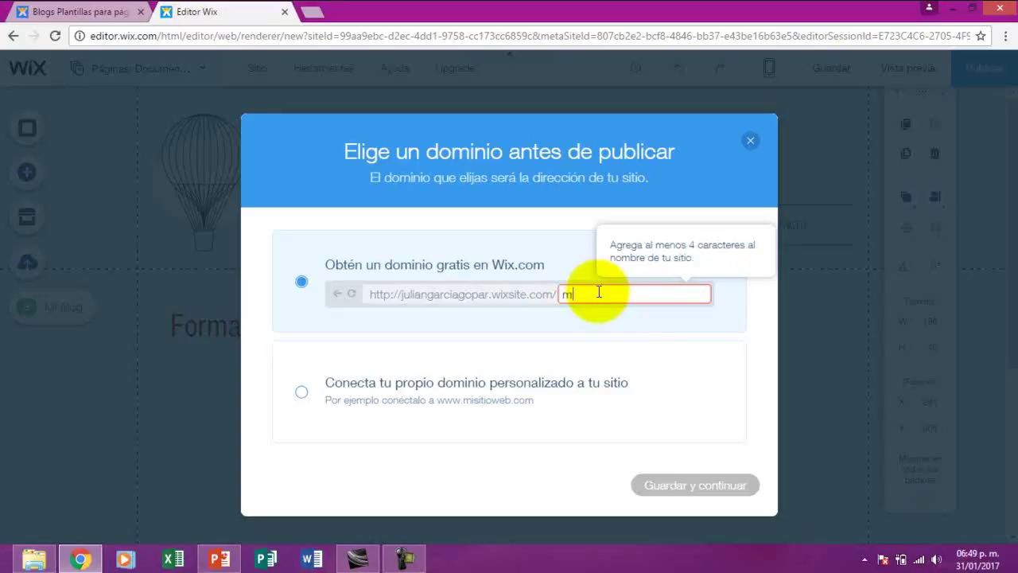
pyautogui.write('orelos')
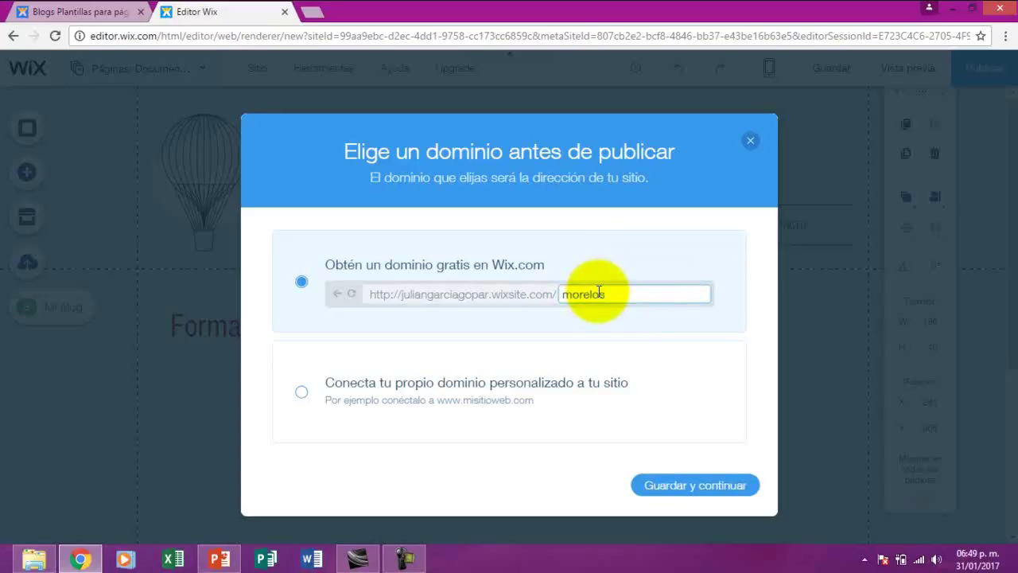
pyautogui.click(697, 486)
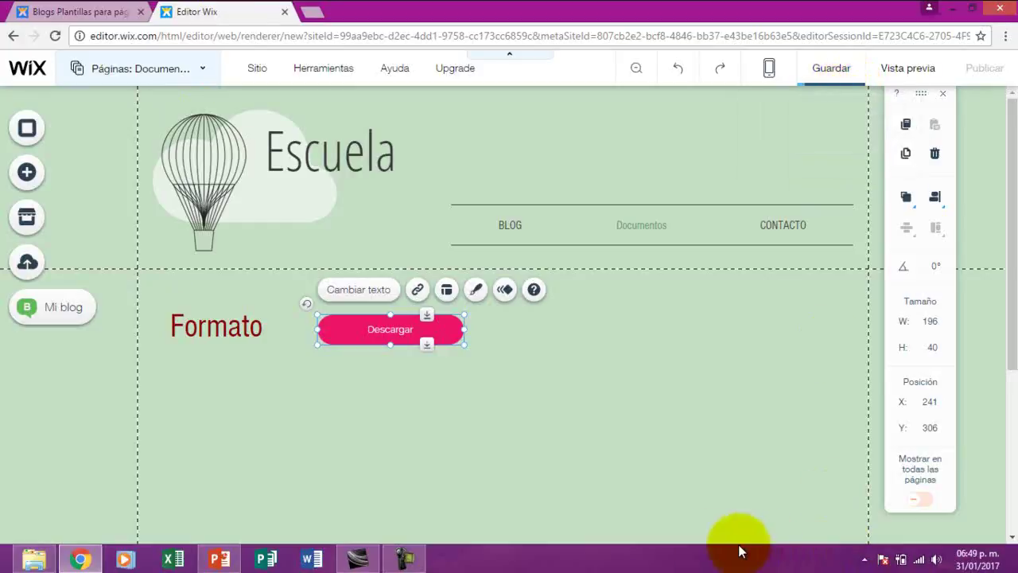
pyautogui.click(406, 559)
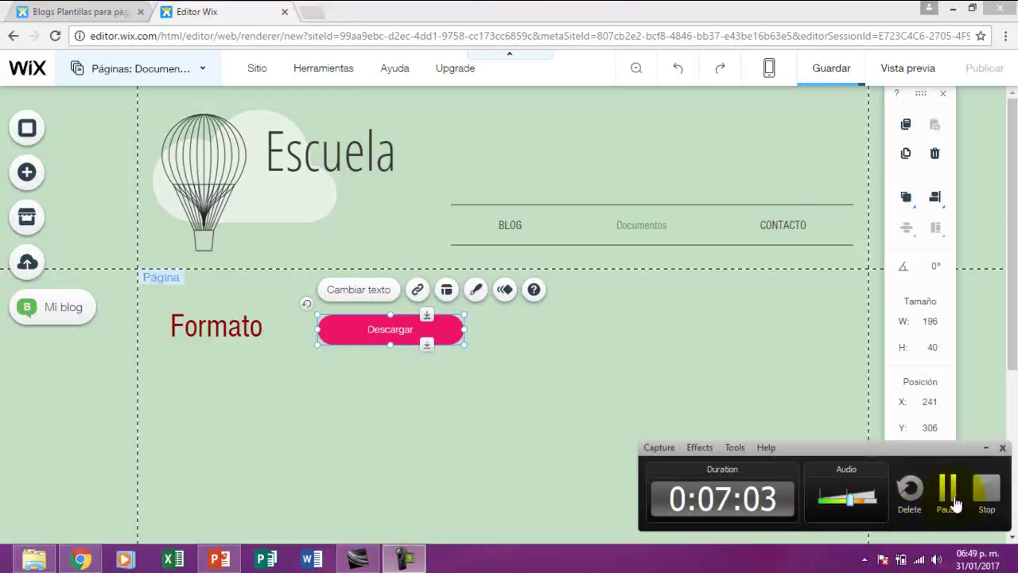
# Publish the site at the /morelos address, save the latest changes, and dismiss all confirmations
pyautogui.click(947, 489)
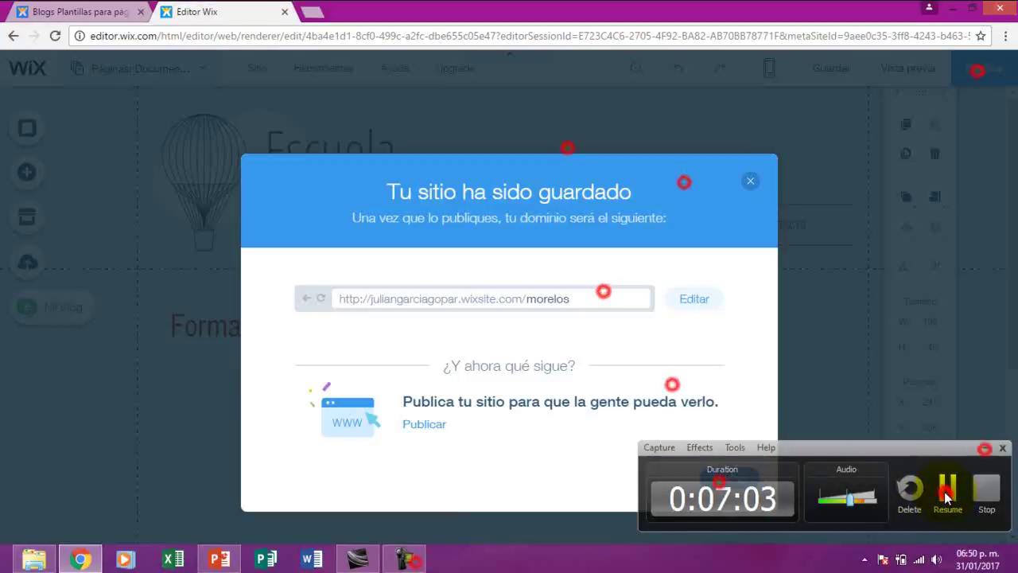
pyautogui.click(947, 495)
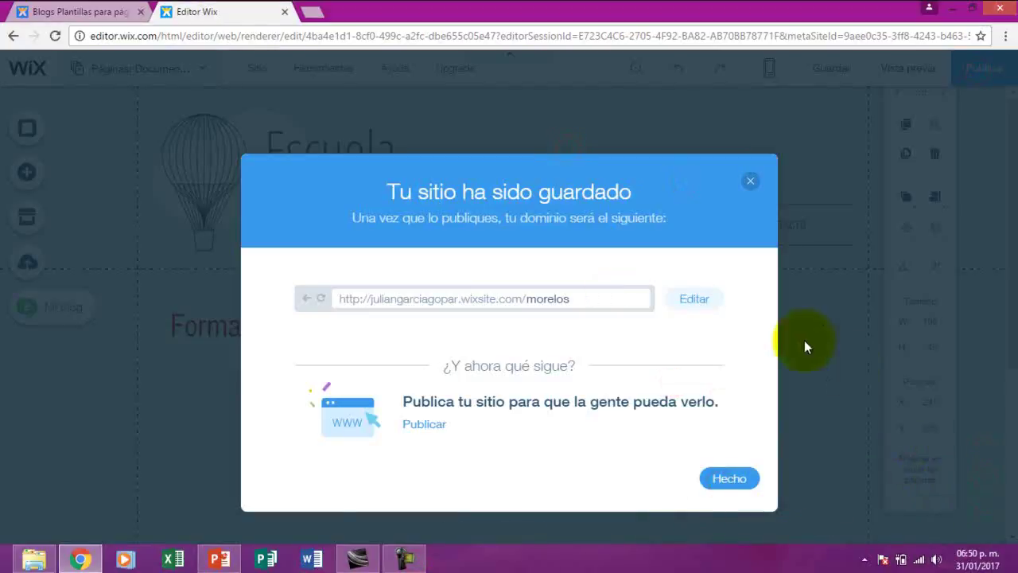
pyautogui.click(731, 483)
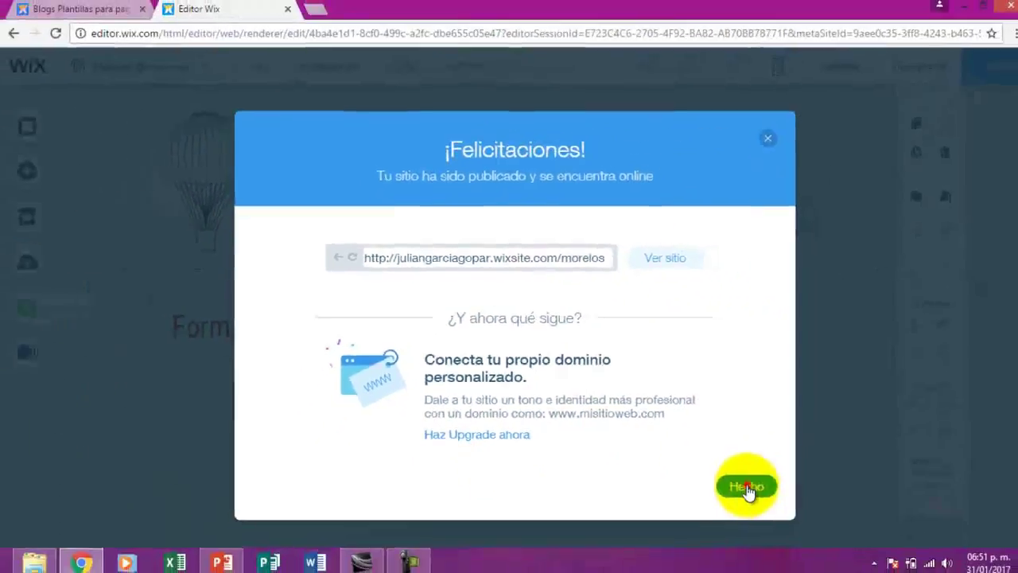
pyautogui.click(747, 484)
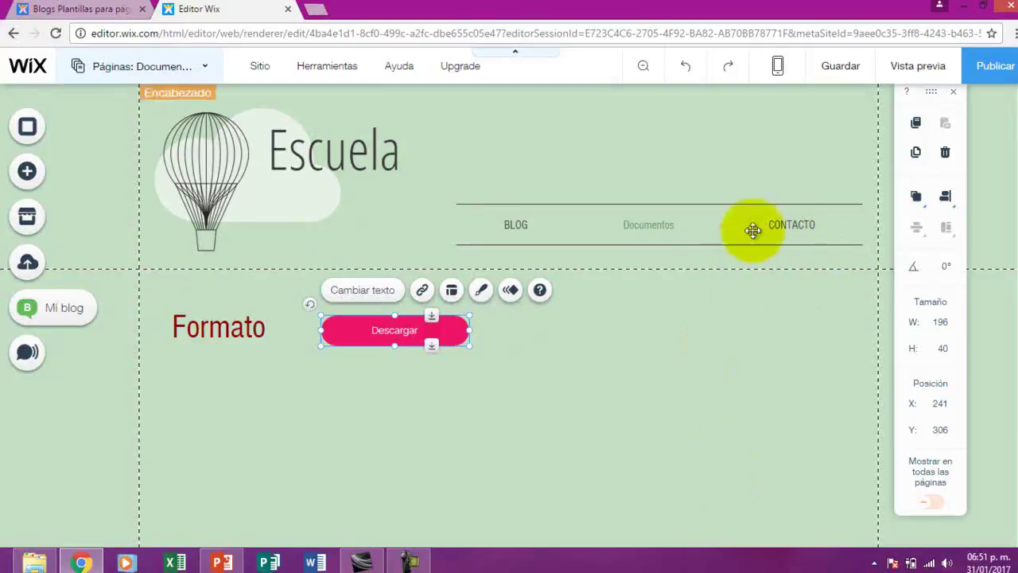
pyautogui.click(838, 69)
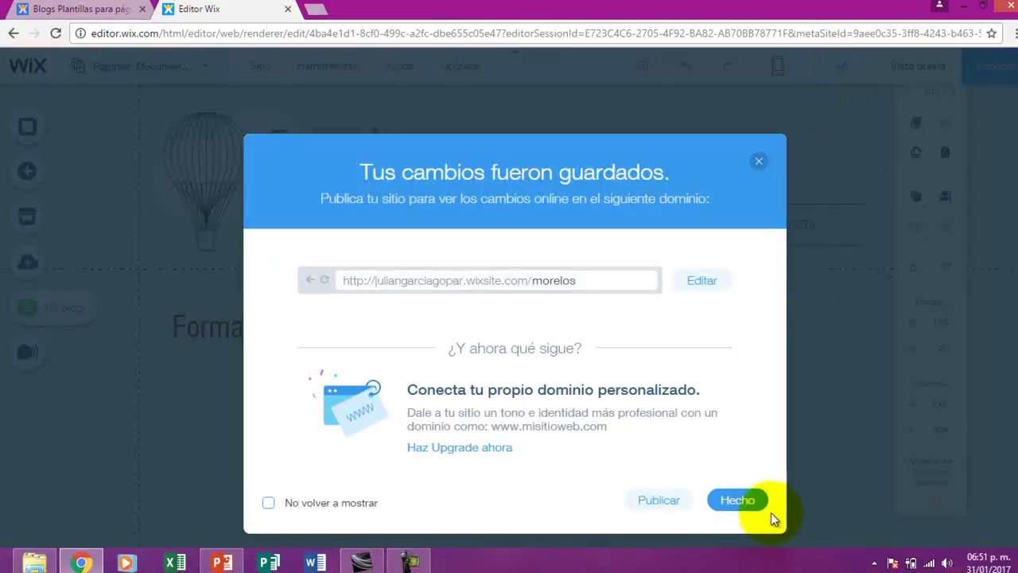
pyautogui.click(741, 500)
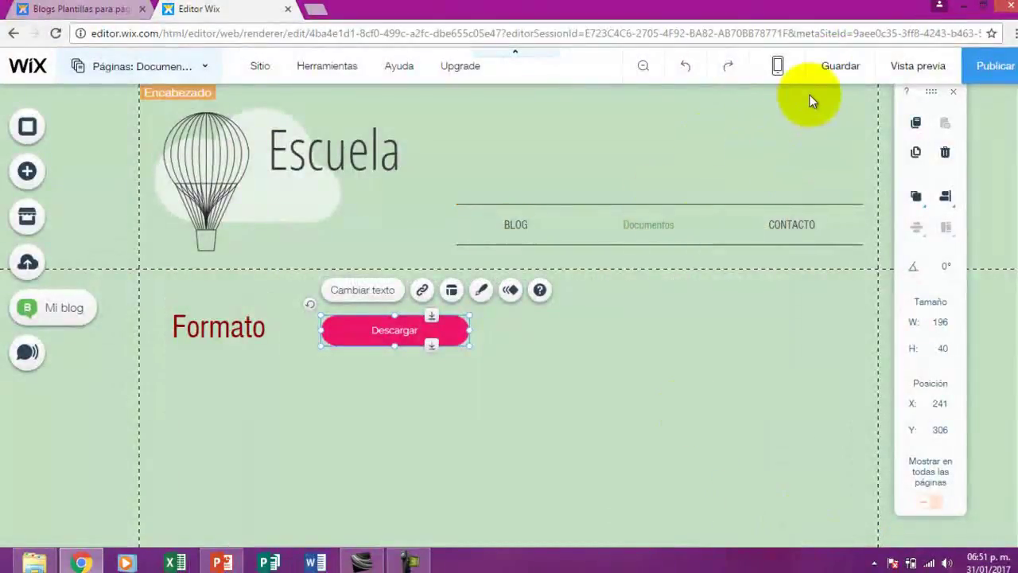
# Exit the editor via Sitio > Salir del editor and confirm leaving the page
pyautogui.moveTo(262, 72)
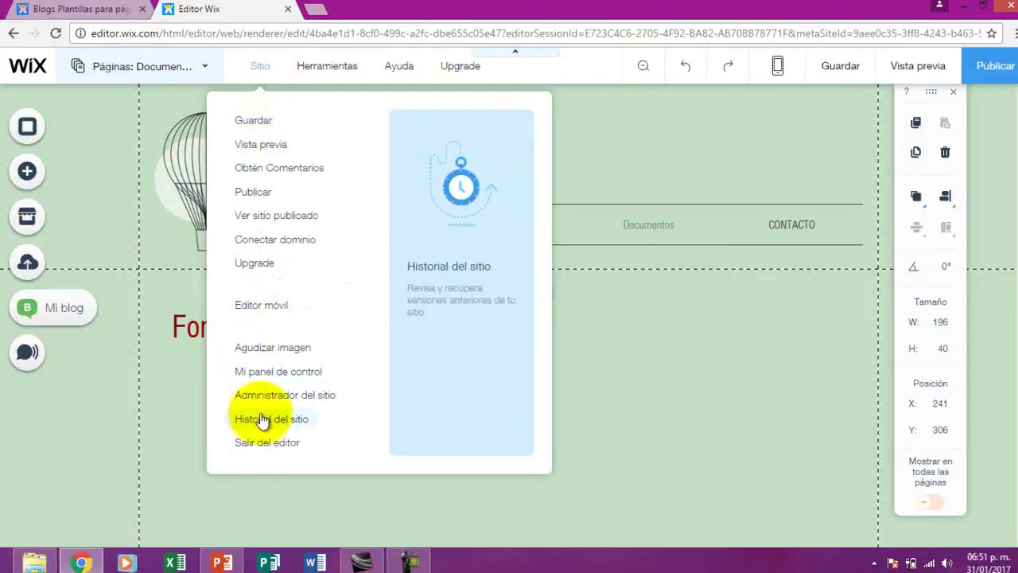
pyautogui.click(262, 447)
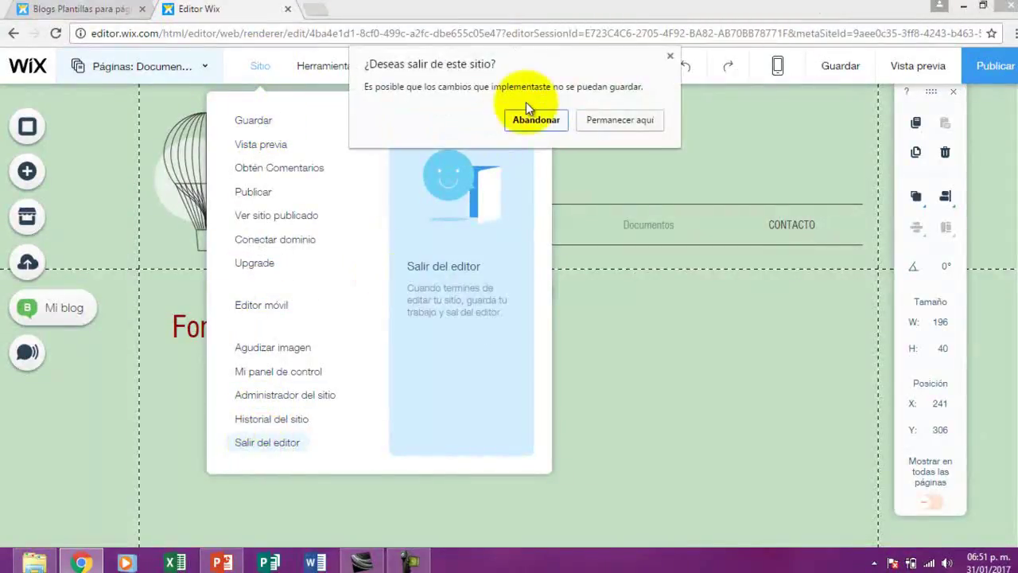
pyautogui.click(536, 120)
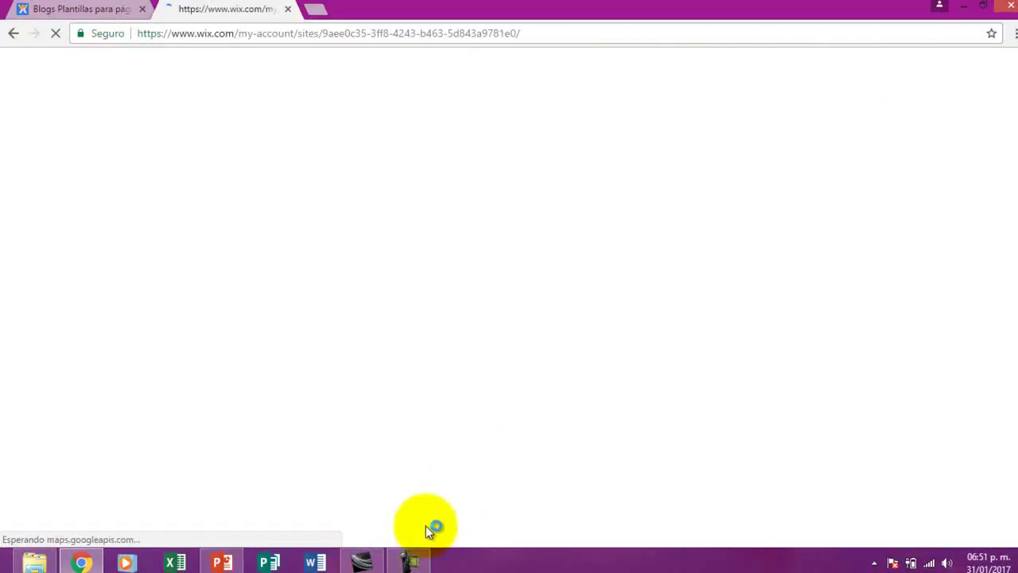
# Sign out of the Wix account using the avatar menu's Cerrar option
pyautogui.moveTo(415, 567)
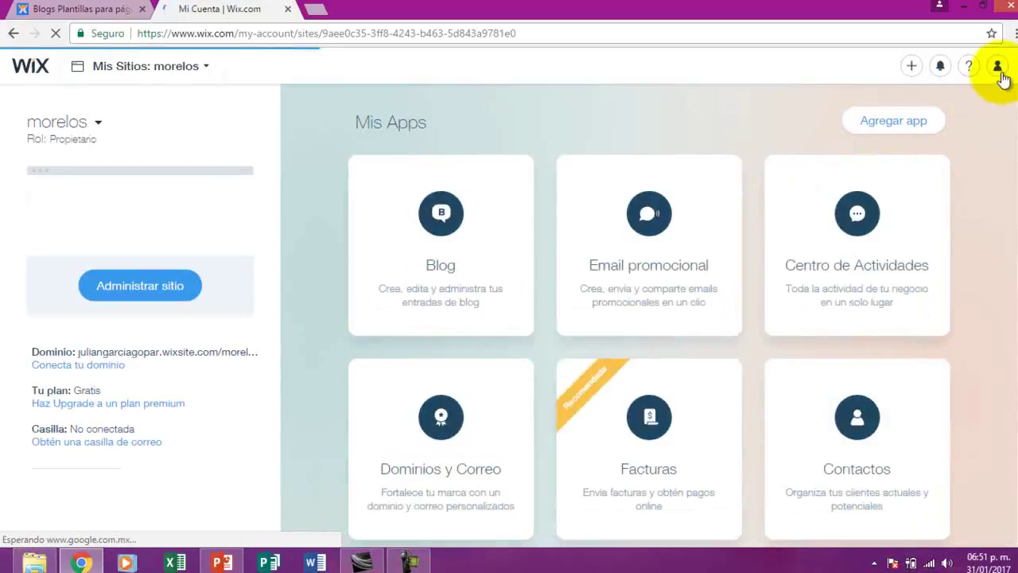
pyautogui.click(1000, 69)
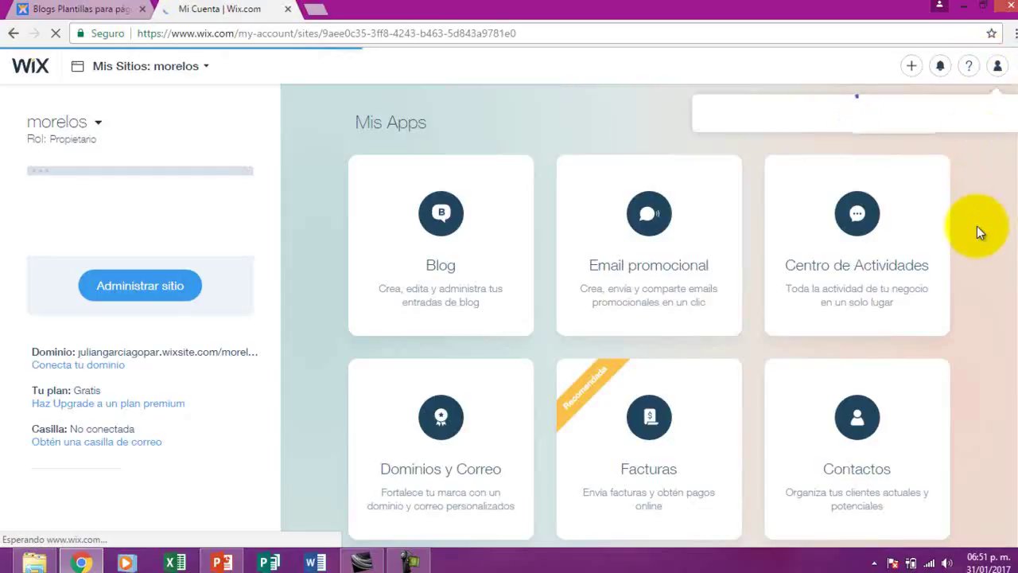
pyautogui.click(997, 67)
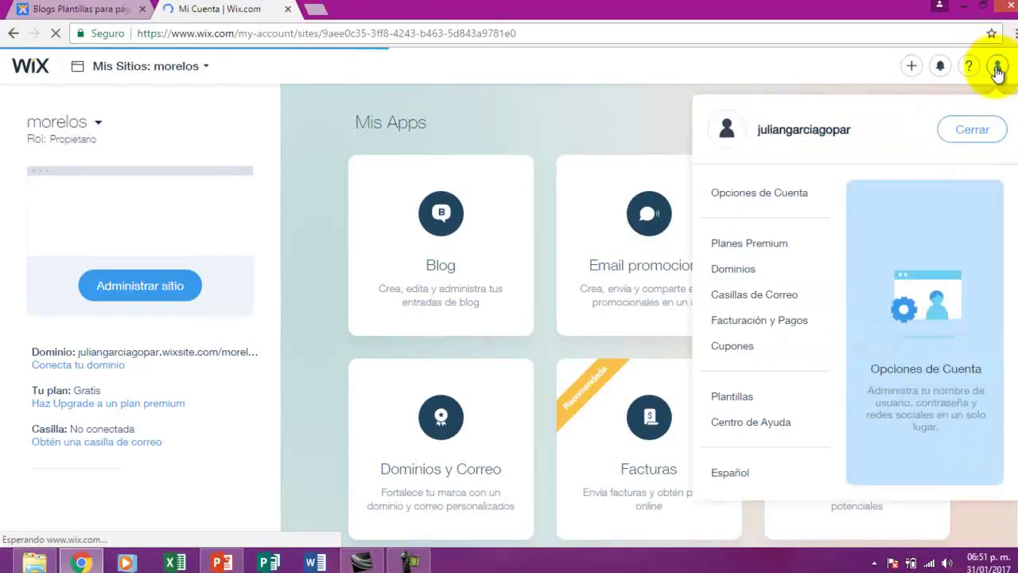
pyautogui.click(960, 137)
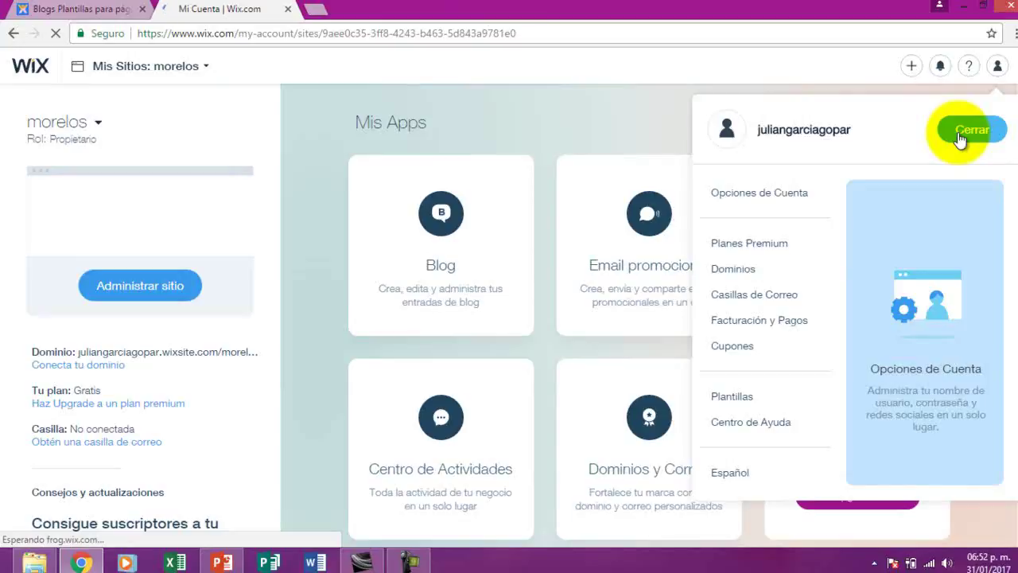
pyautogui.click(413, 561)
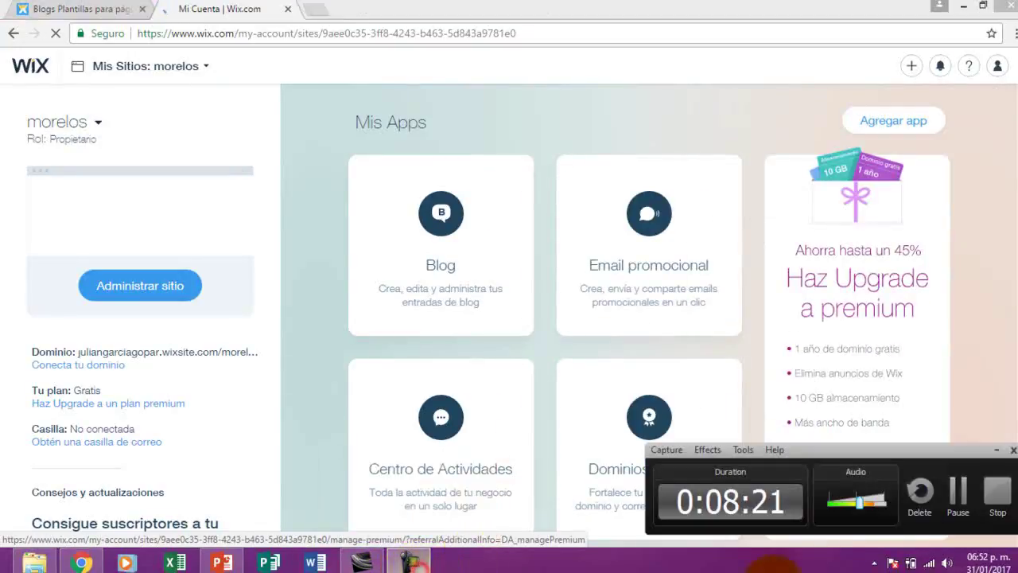
pyautogui.click(954, 491)
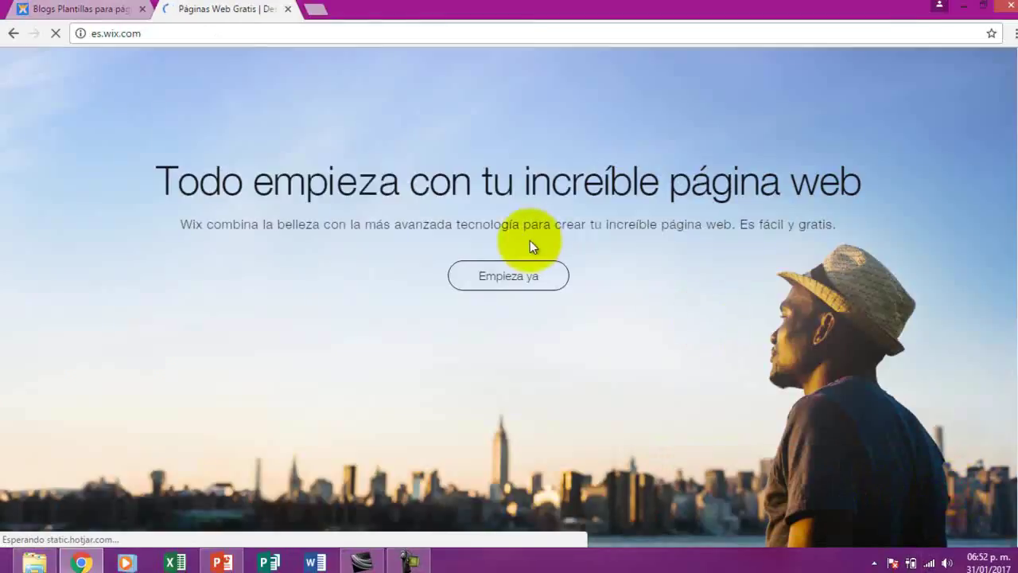
# In the blog templates tab, sign out with Cerrar and open the Entrar sign-in page
pyautogui.click(98, 10)
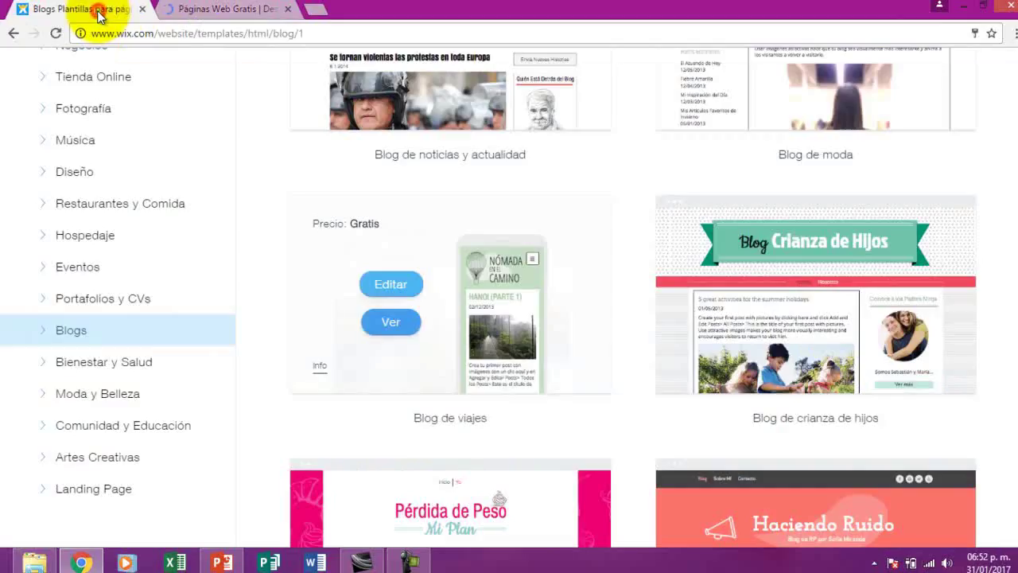
pyautogui.scroll(5, 1012, 170)
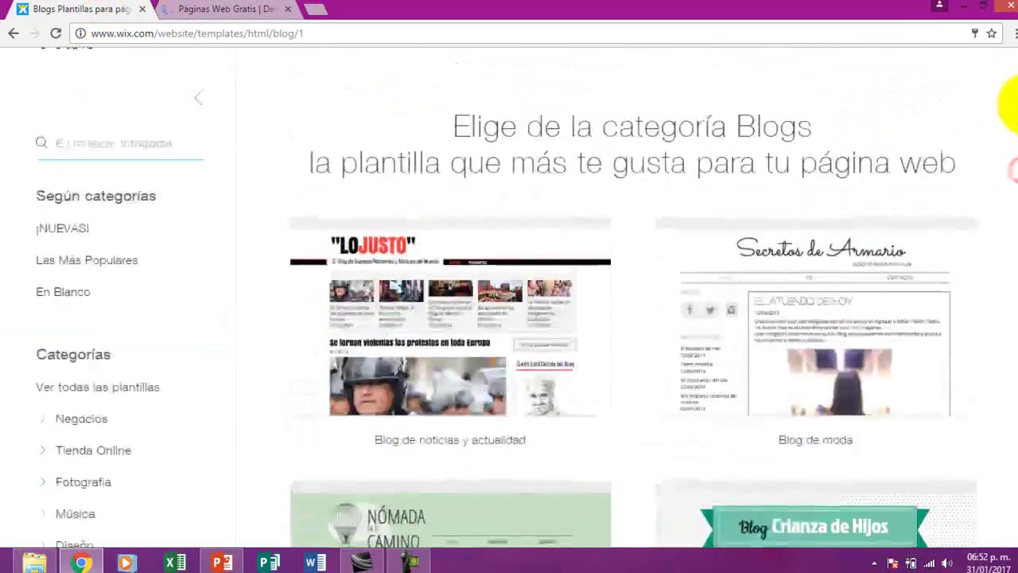
pyautogui.moveTo(993, 85)
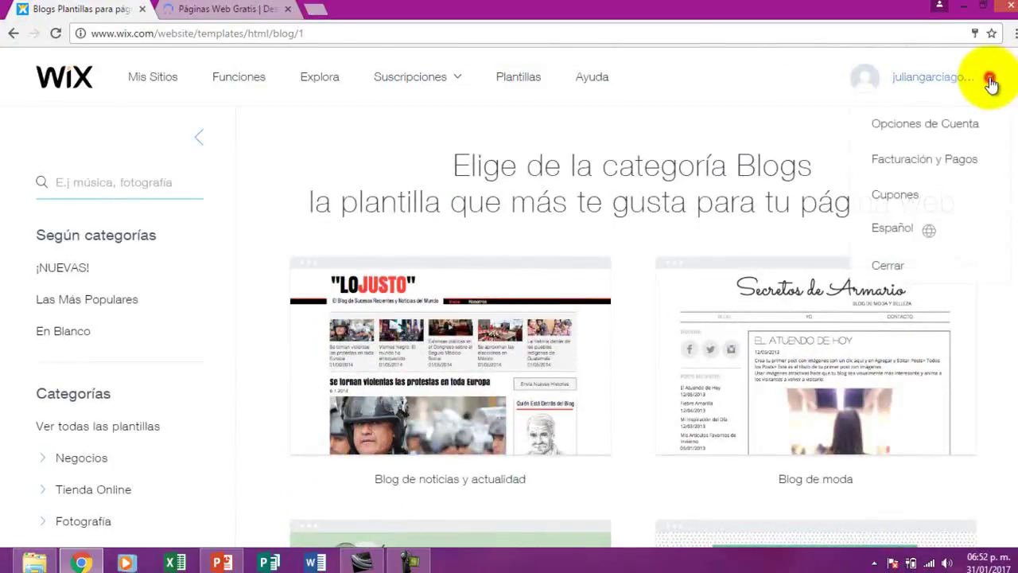
pyautogui.click(885, 268)
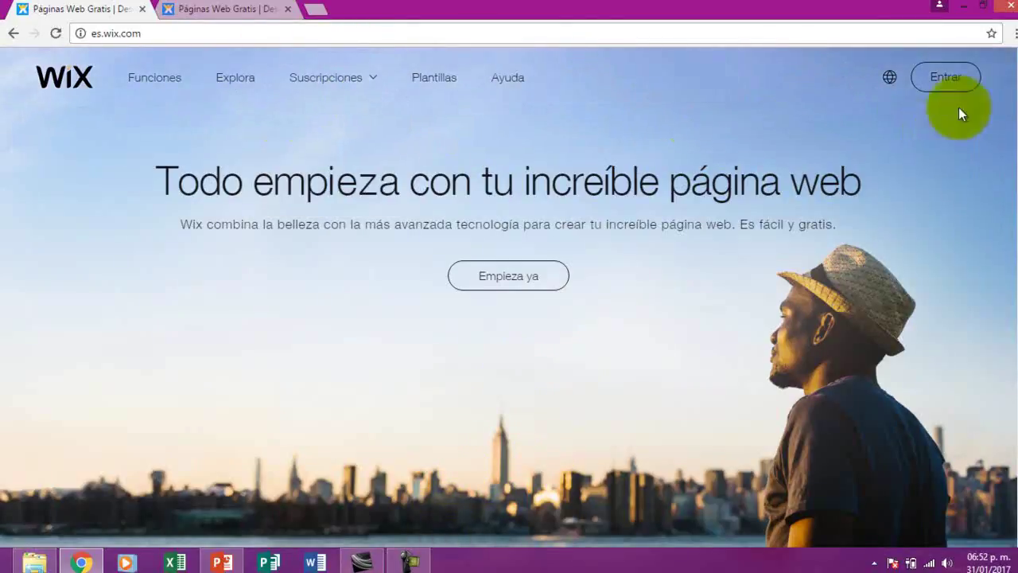
pyautogui.click(948, 80)
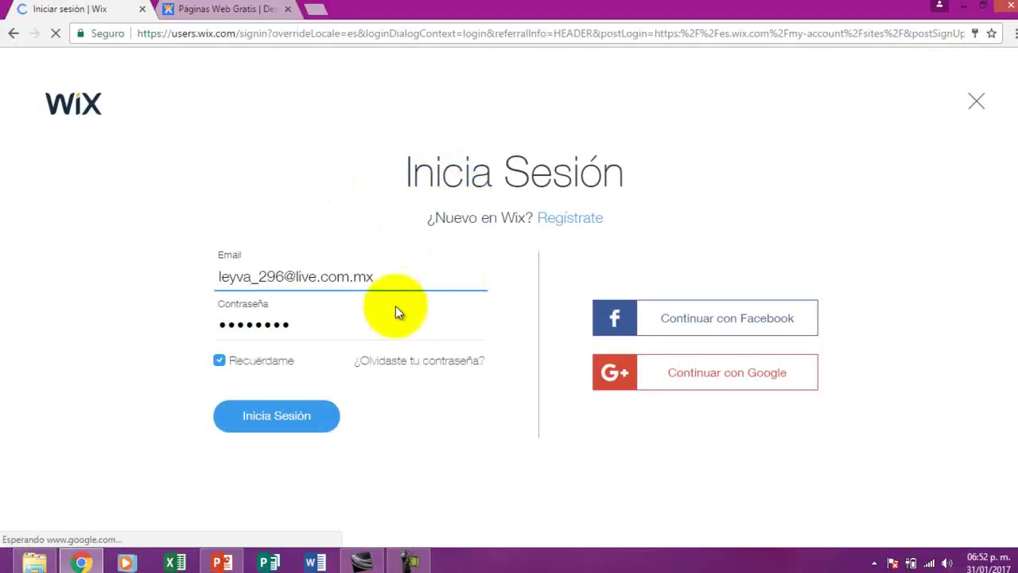
# Re-enter the account e-mail and password, then submit the sign-in form
pyautogui.click(387, 280)
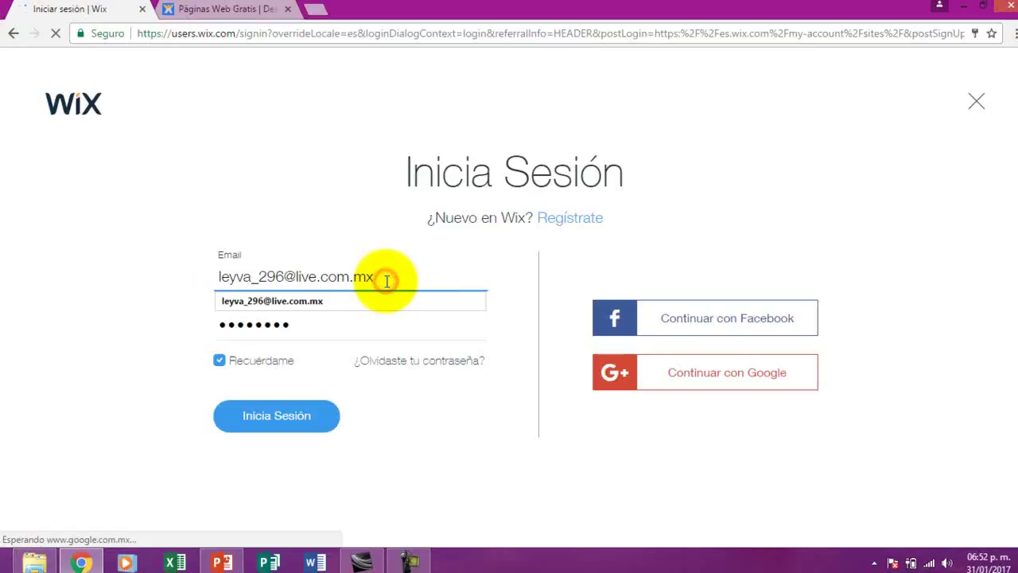
pyautogui.press('BackSpace')
pyautogui.press('BackSpace')
pyautogui.press('BackSpace')
pyautogui.press('BackSpace')
pyautogui.press('BackSpace')
pyautogui.press('BackSpace')
pyautogui.press('BackSpace')
pyautogui.press('BackSpace')
pyautogui.press('BackSpace')
pyautogui.press('BackSpace')
pyautogui.press('BackSpace')
pyautogui.press('BackSpace')
pyautogui.press('BackSpace')
pyautogui.press('BackSpace')
pyautogui.press('BackSpace')
pyautogui.press('BackSpace')
pyautogui.press('BackSpace')
pyautogui.press('BackSpace')
pyautogui.press('BackSpace')
pyautogui.press('BackSpace')
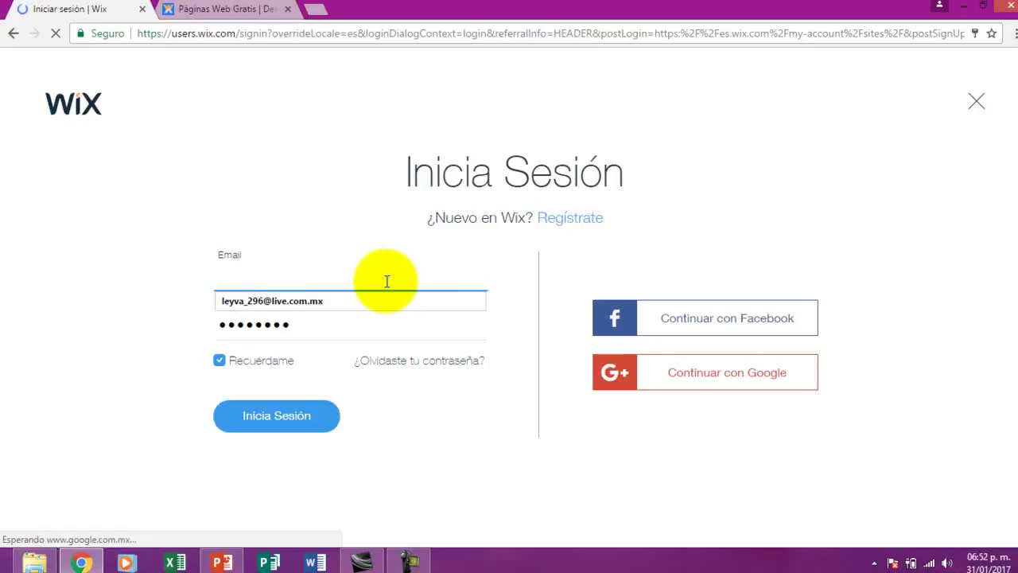
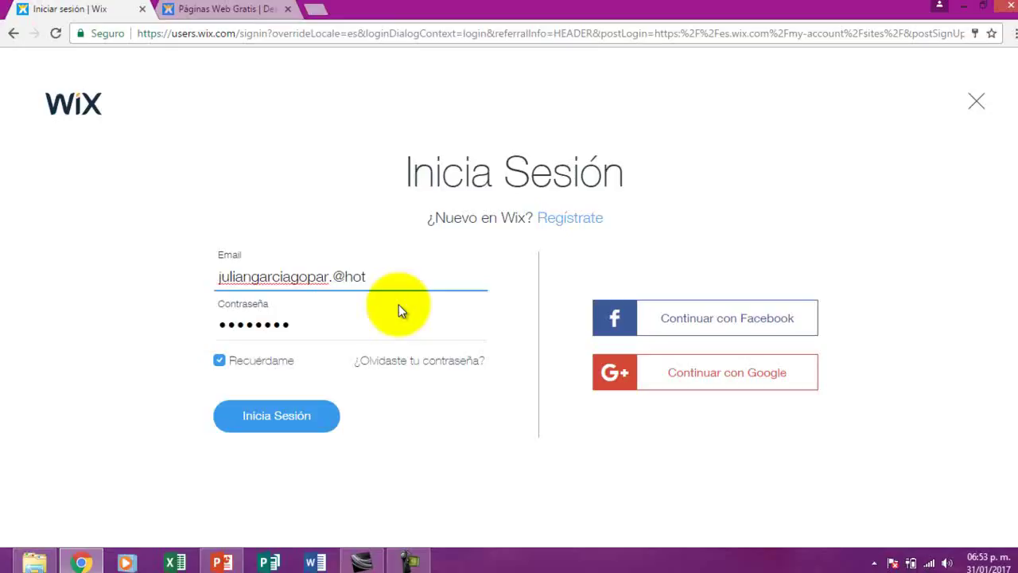
pyautogui.click(303, 326)
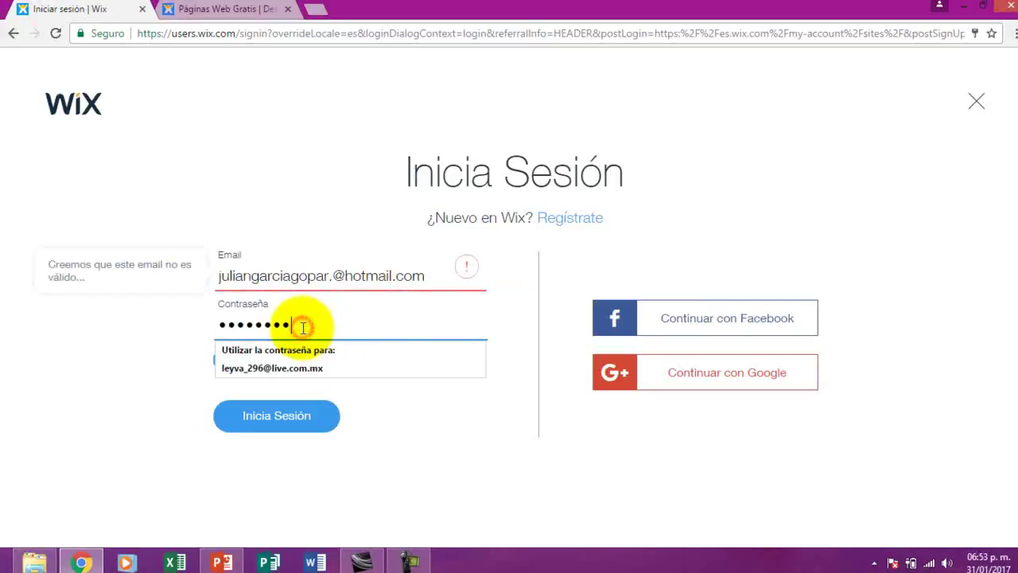
pyautogui.press('BackSpace')
pyautogui.press('BackSpace')
pyautogui.press('BackSpace')
pyautogui.press('BackSpace')
pyautogui.press('BackSpace')
pyautogui.press('BackSpace')
pyautogui.press('BackSpace')
pyautogui.press('BackSpace')
pyautogui.write('••••')
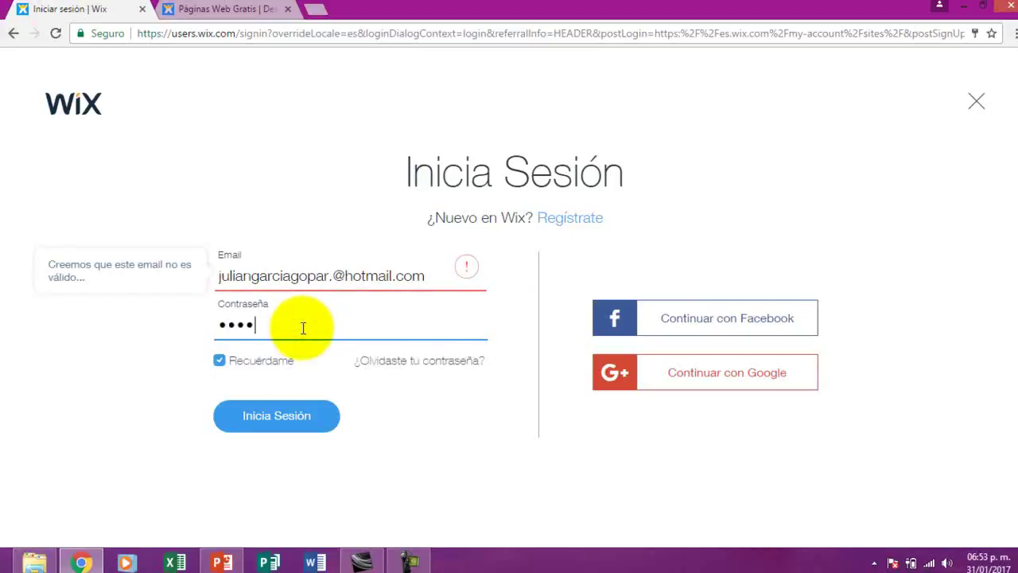
pyautogui.write('••')
pyautogui.click(288, 427)
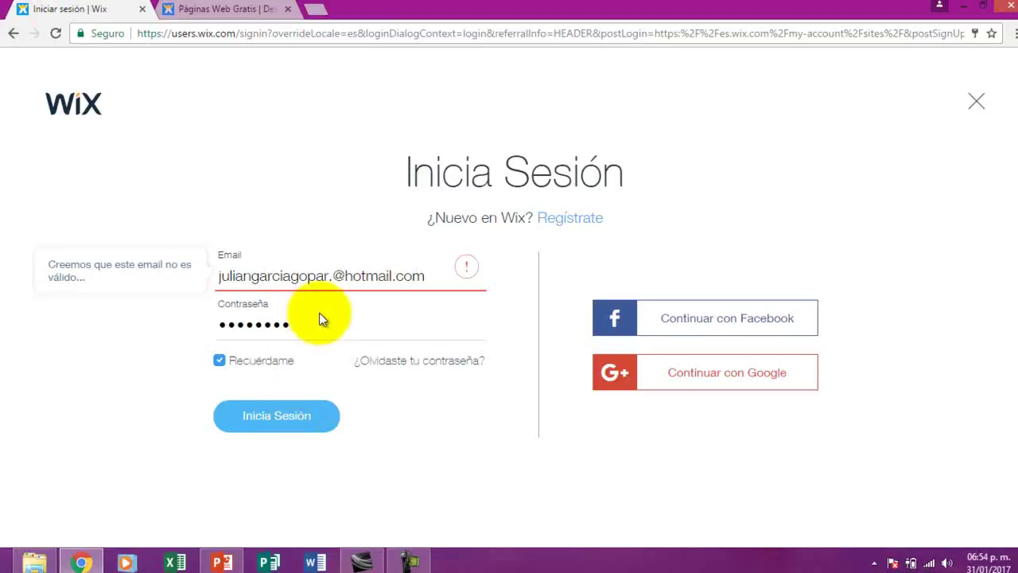
# Remove the stray dot before the @ in the e-mail and sign in again
pyautogui.click(333, 276)
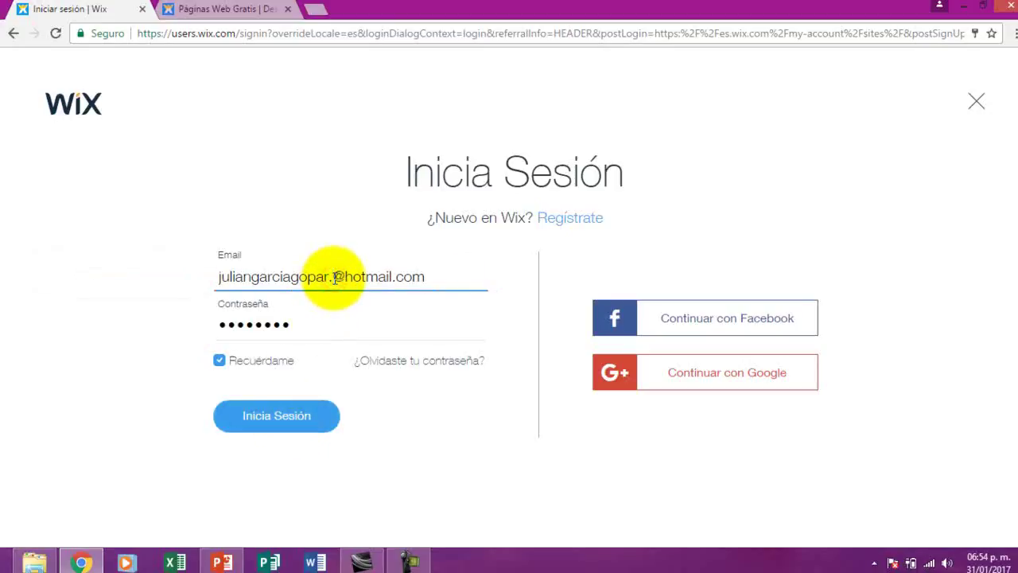
pyautogui.press('BackSpace')
pyautogui.click(275, 402)
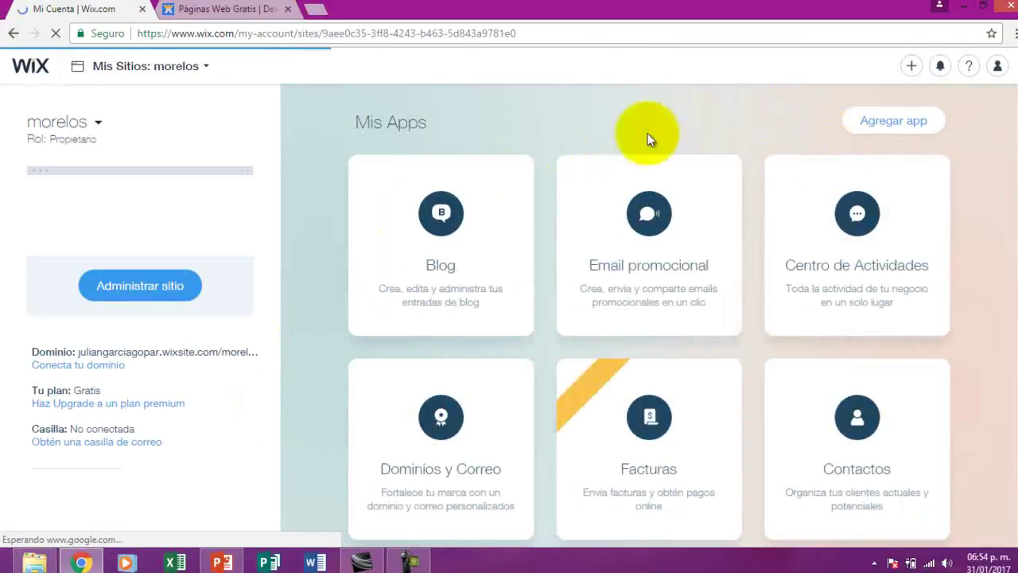
# Open Administrar sitio for morelos and launch Editar Sitio to load the editor
pyautogui.click(134, 288)
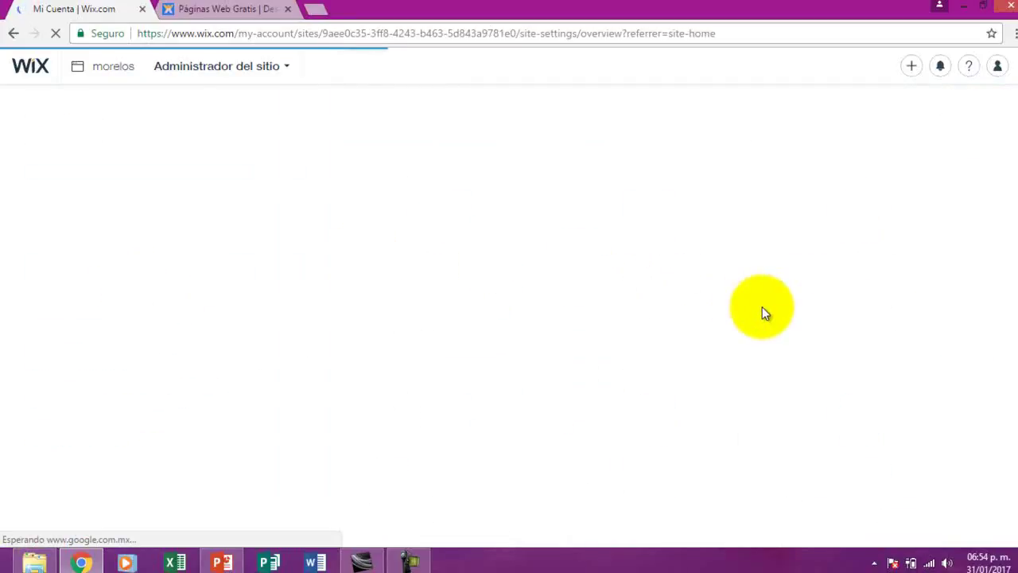
pyautogui.click(410, 560)
pyautogui.click(875, 427)
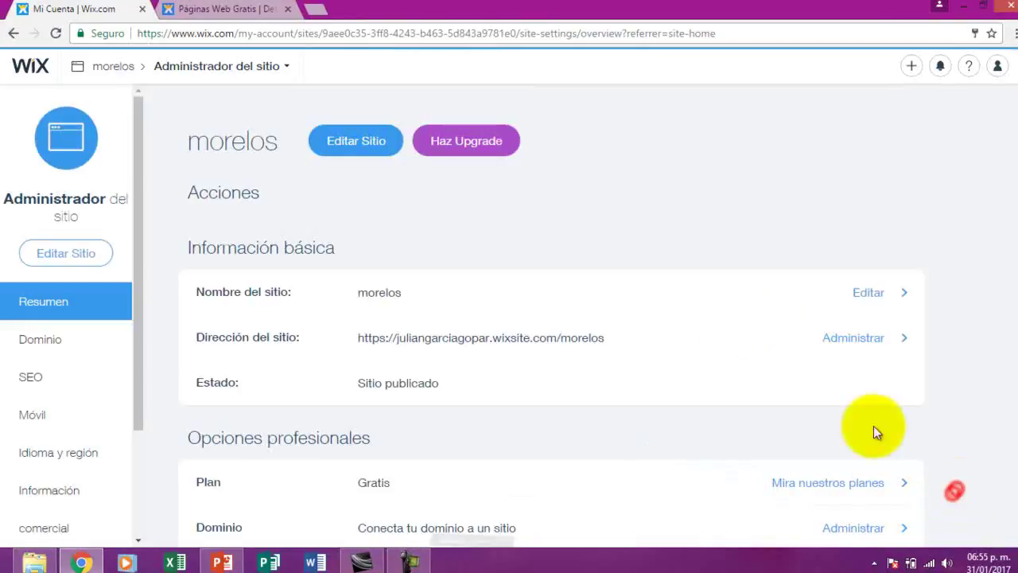
pyautogui.click(357, 144)
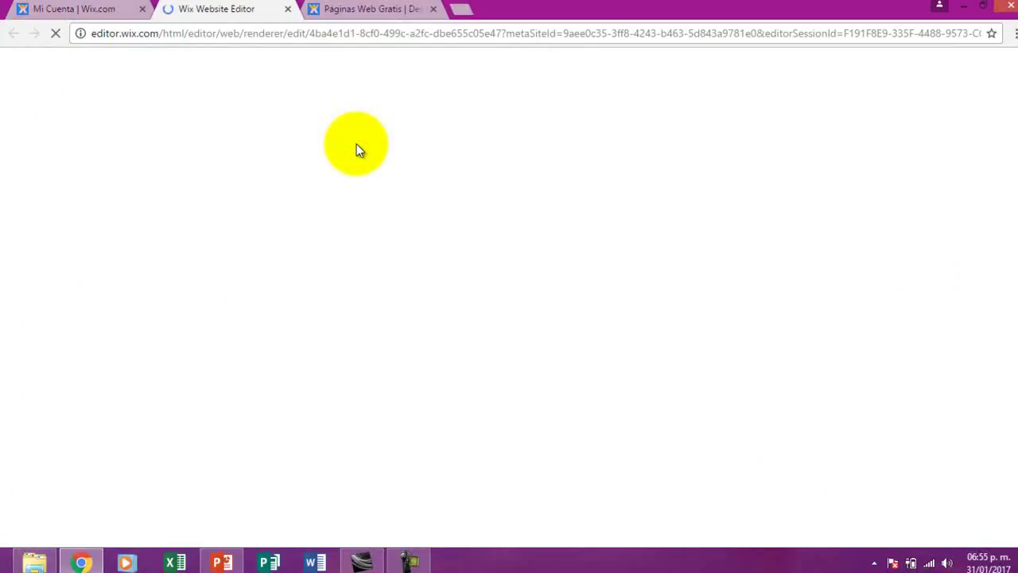
# Select the balloon header logo and choose Cambiar imagen, then Cargar imágenes, to upload a replacement
pyautogui.click(407, 561)
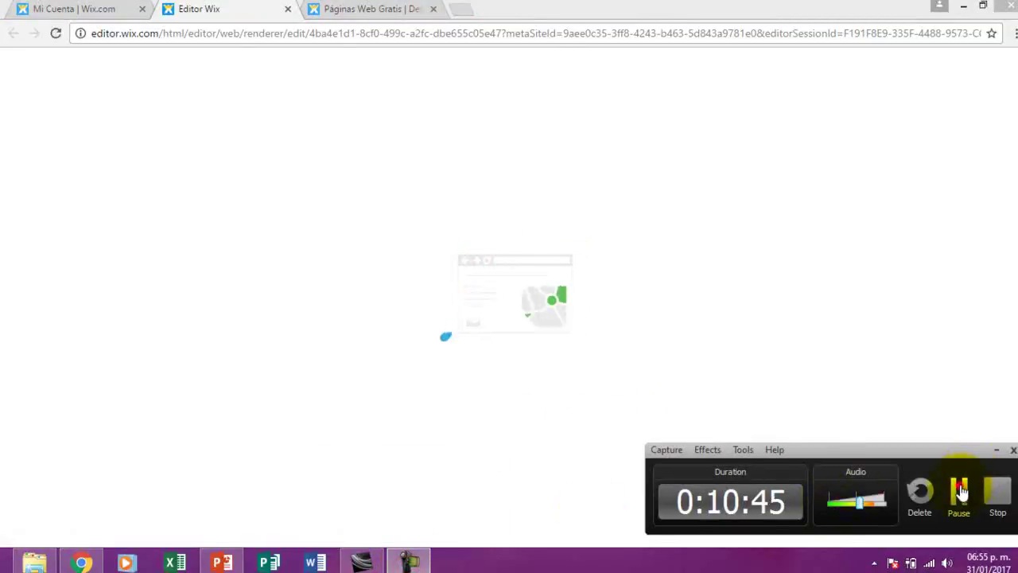
pyautogui.click(958, 487)
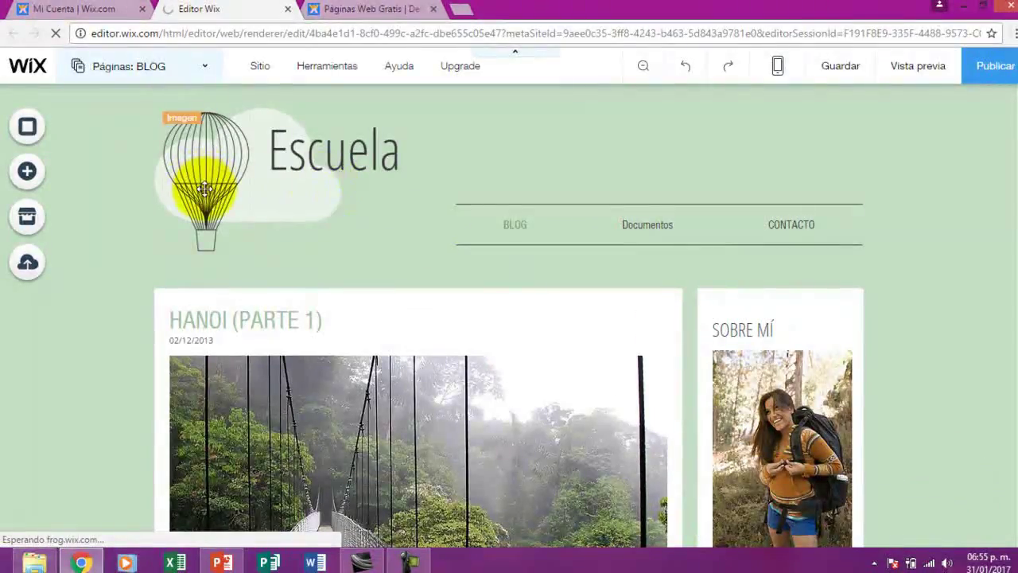
pyautogui.click(206, 189)
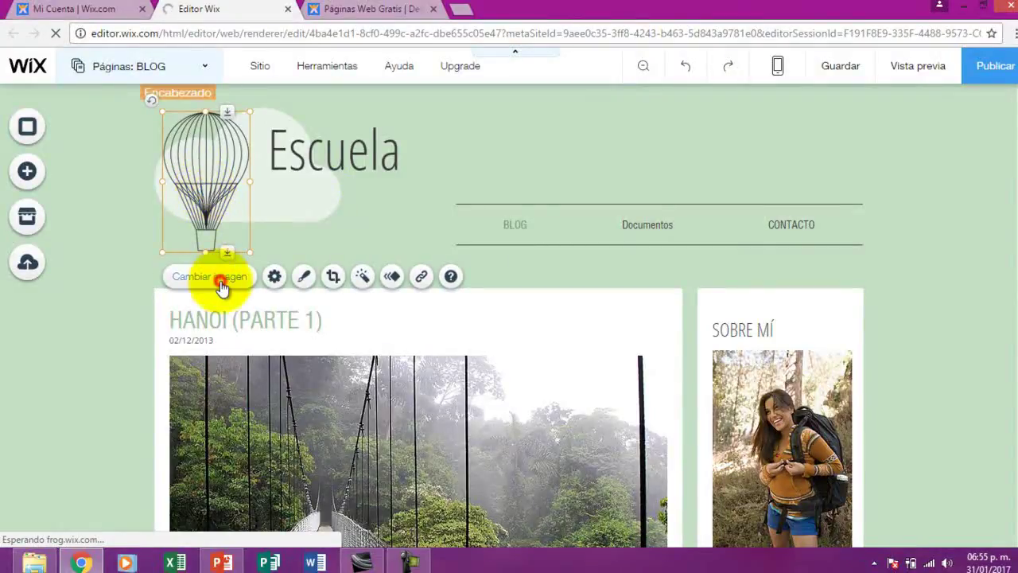
pyautogui.click(221, 281)
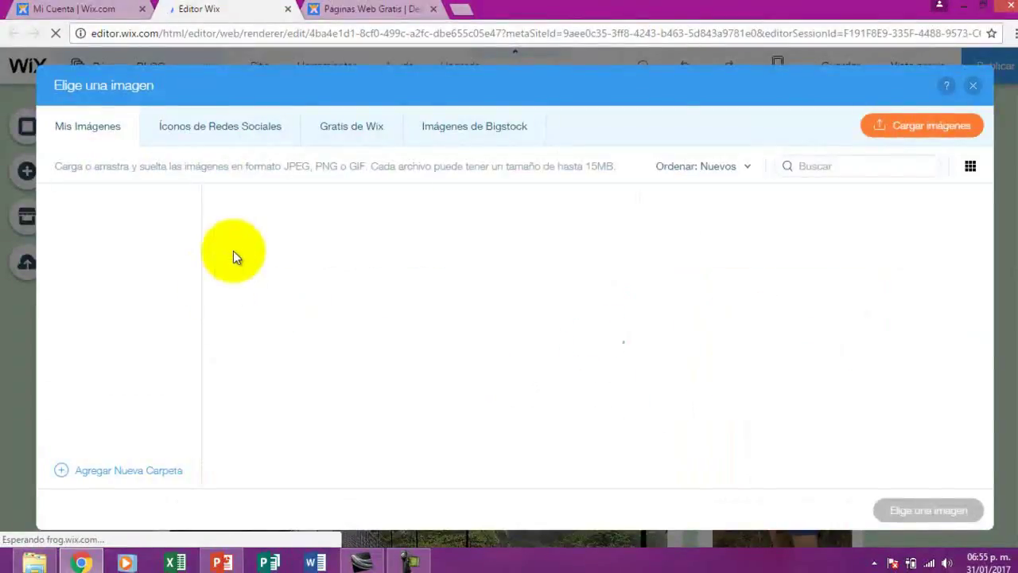
pyautogui.click(908, 123)
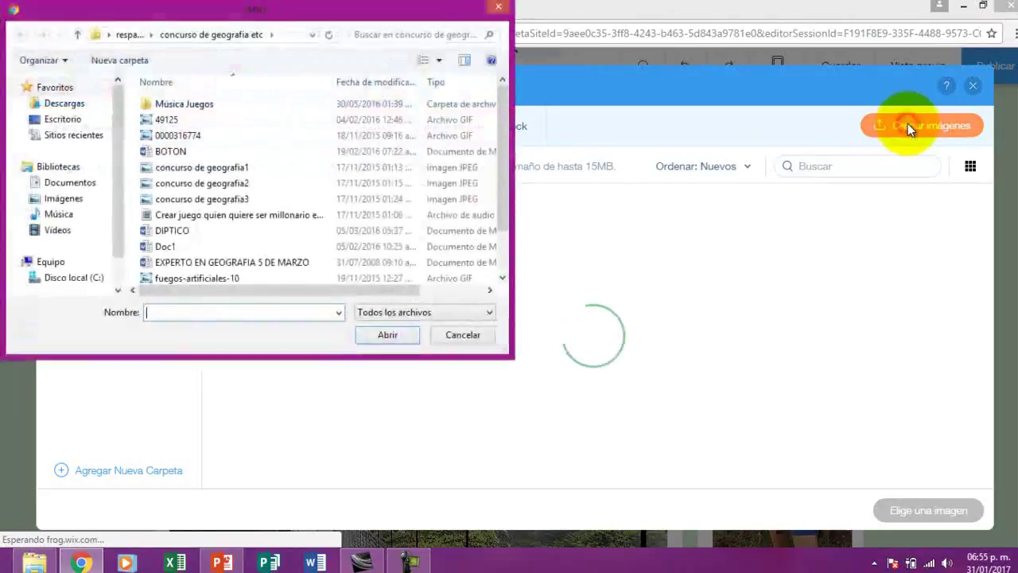
# Browse the Imágenes, Desktop and OLIMPIADA HISTORIA PGCH folders looking for the picture
pyautogui.click(70, 198)
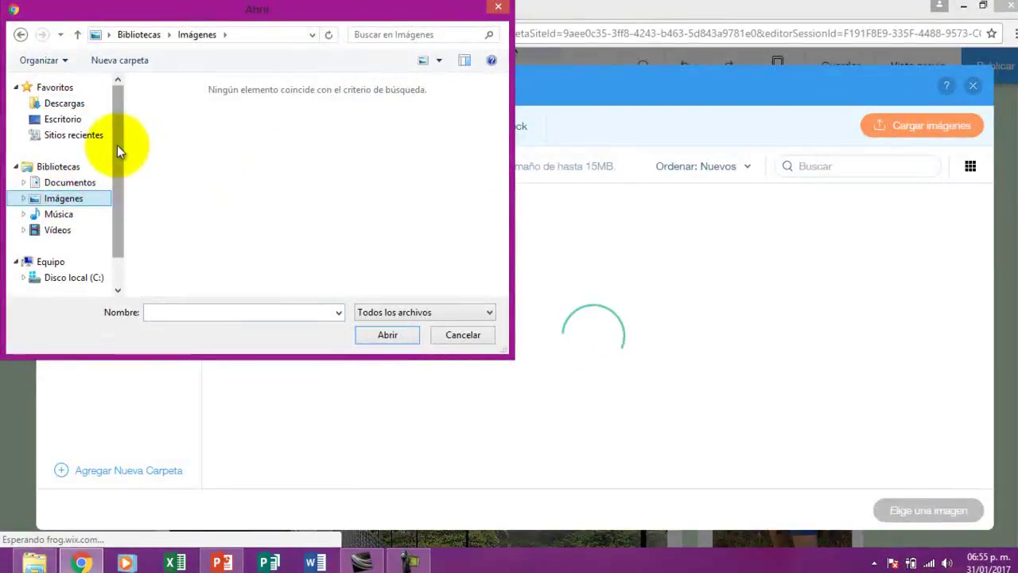
pyautogui.moveTo(117, 144); pyautogui.dragTo(114, 141)
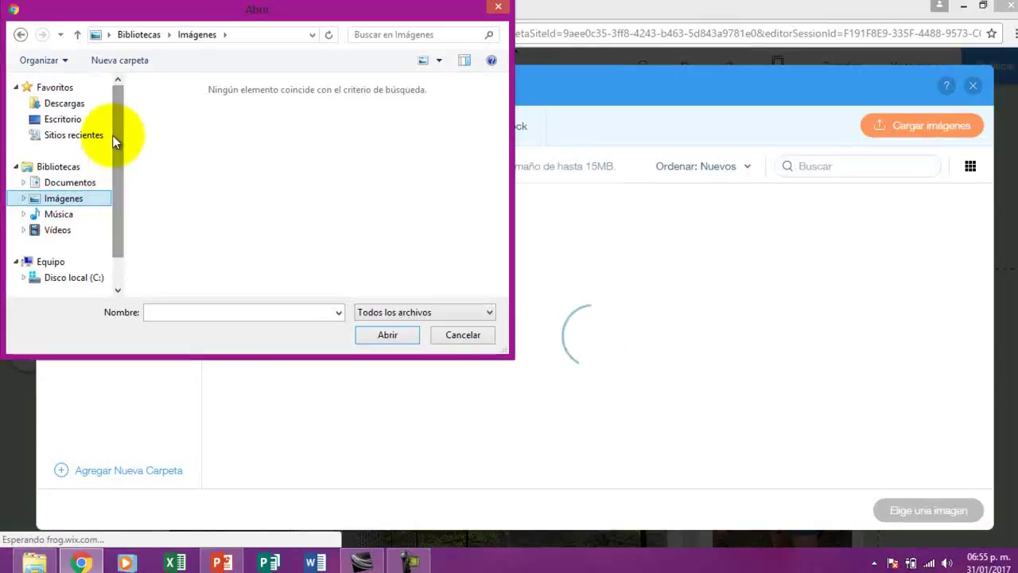
pyautogui.click(73, 119)
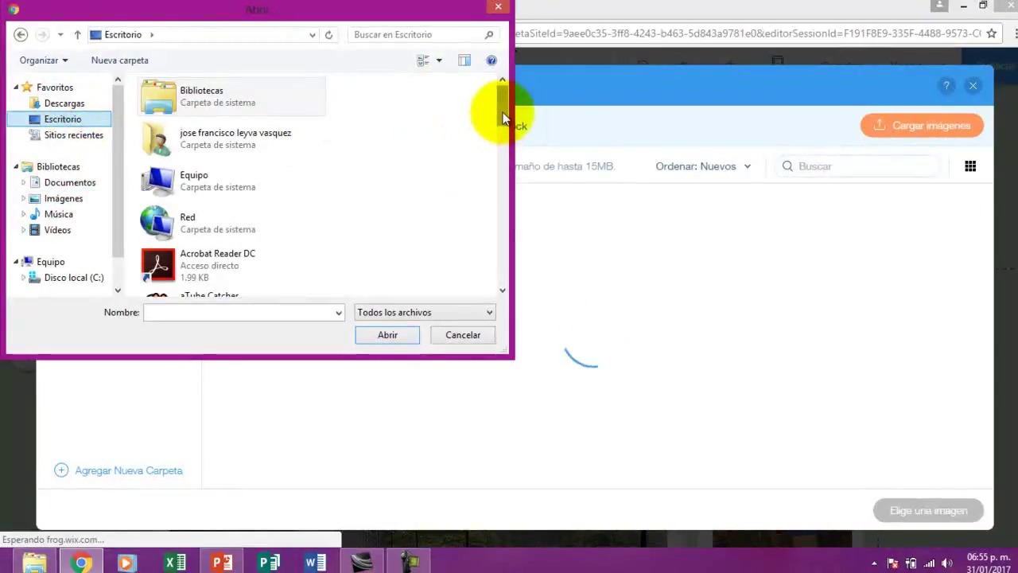
pyautogui.moveTo(501, 109); pyautogui.dragTo(504, 223)
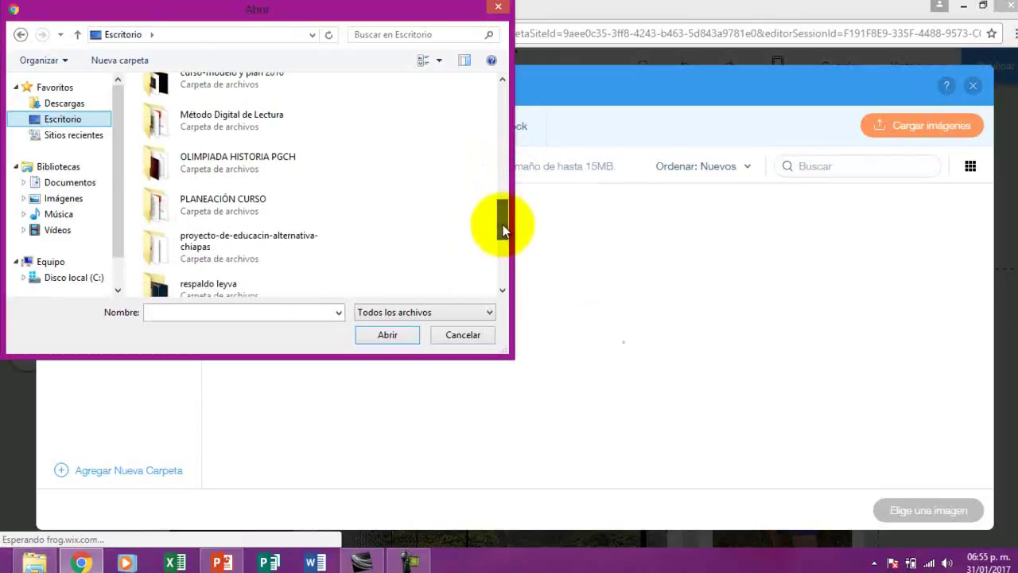
pyautogui.doubleClick(229, 171)
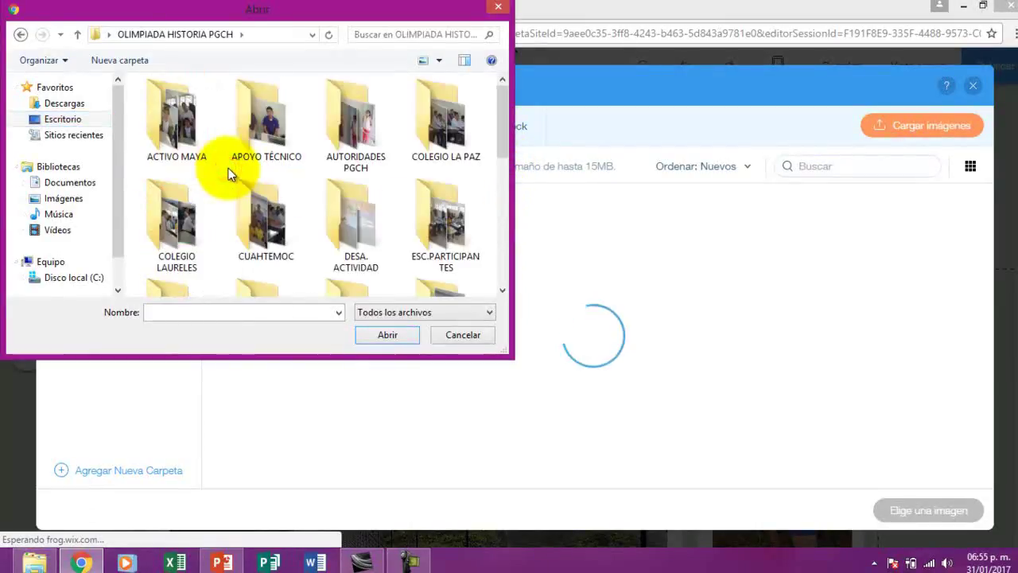
pyautogui.click(20, 35)
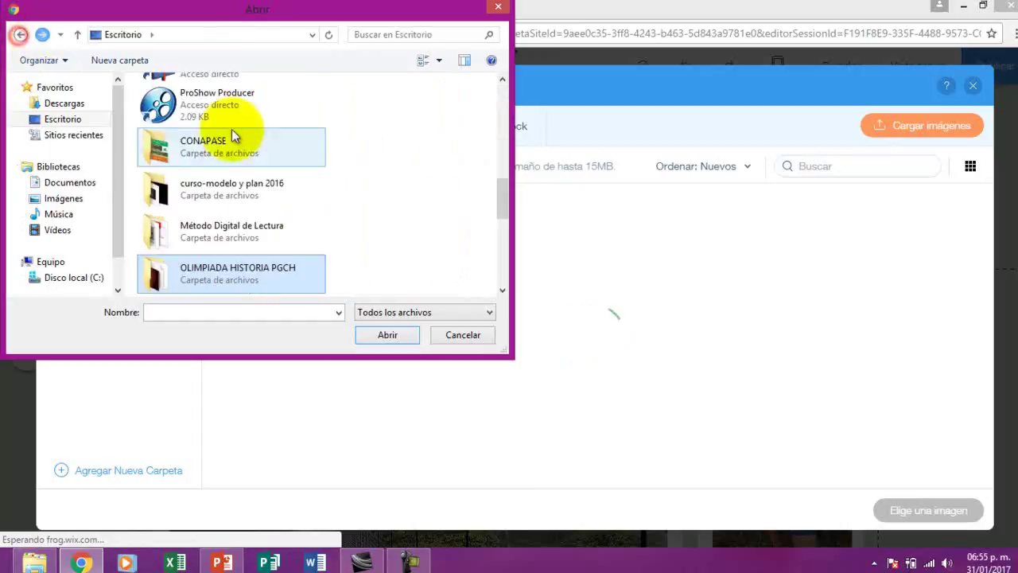
pyautogui.moveTo(501, 199); pyautogui.dragTo(504, 228)
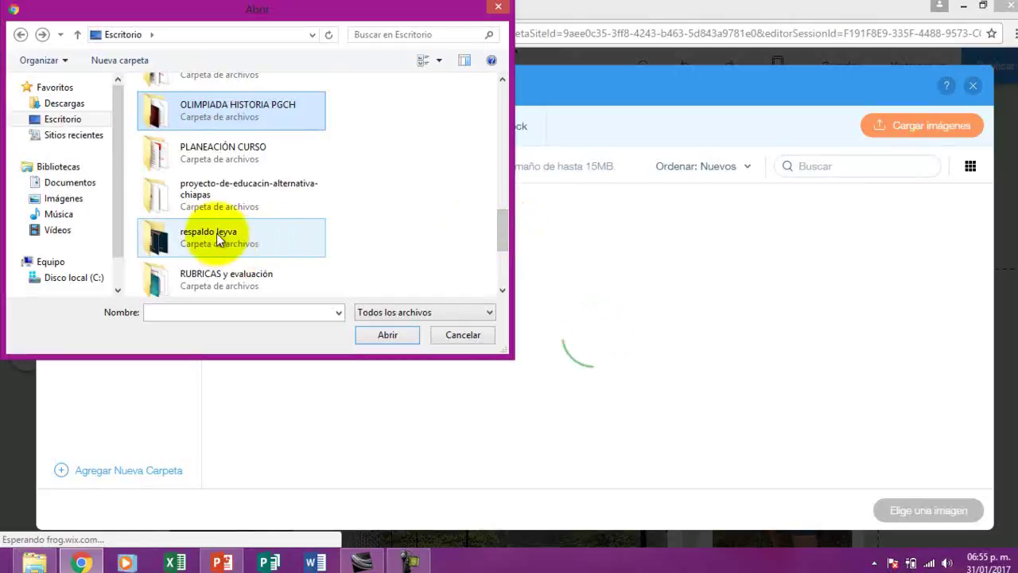
# Open respaldo leyva > imagenes par concurso de historia > imagenes historia and upload historia18
pyautogui.doubleClick(217, 233)
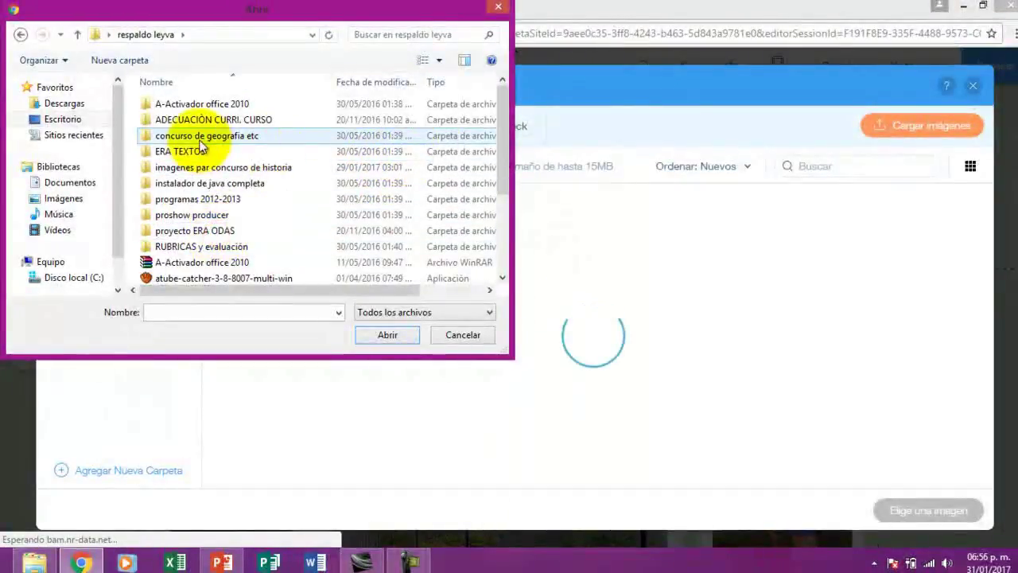
pyautogui.doubleClick(245, 167)
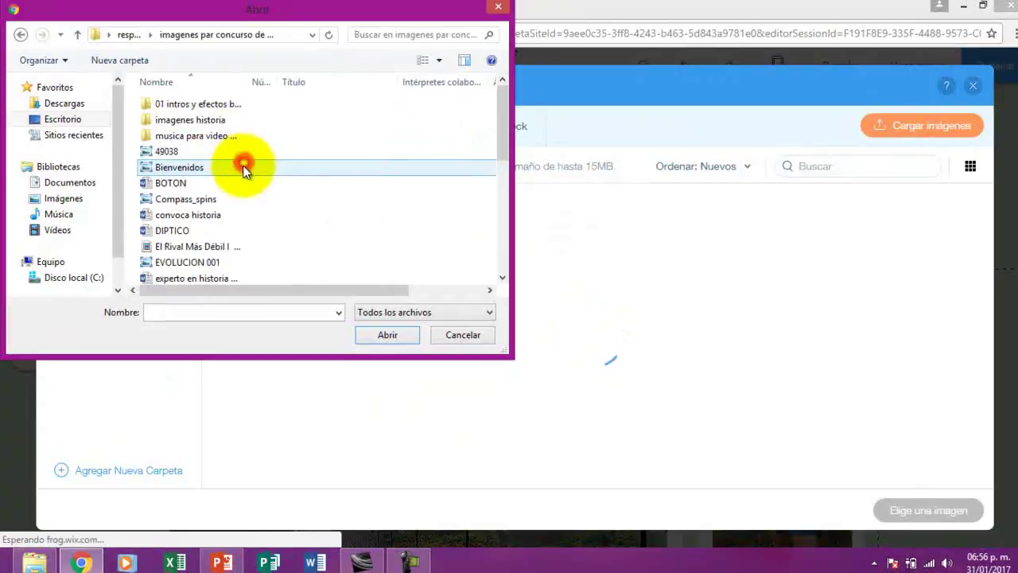
pyautogui.doubleClick(235, 120)
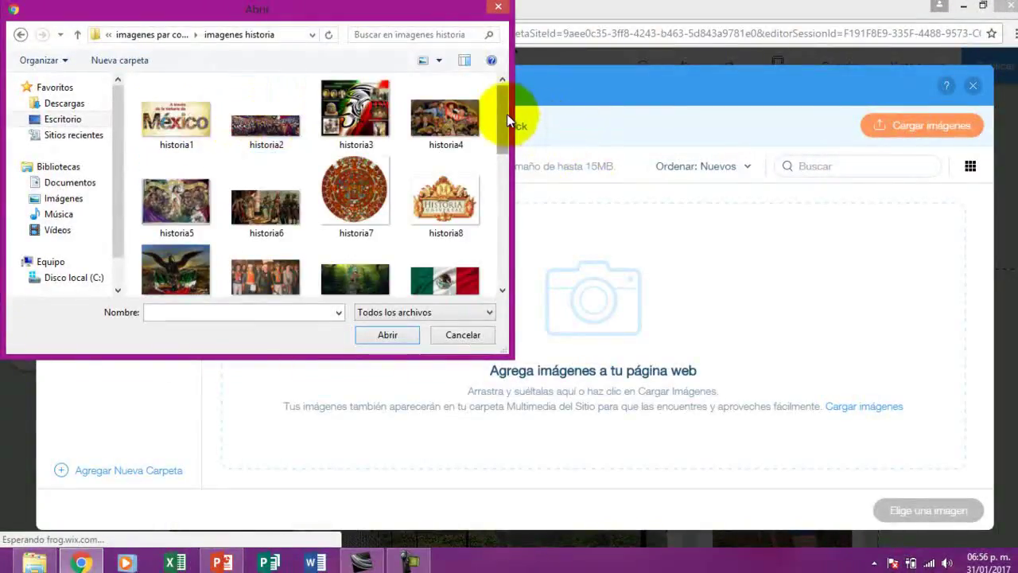
pyautogui.moveTo(507, 114); pyautogui.dragTo(502, 184)
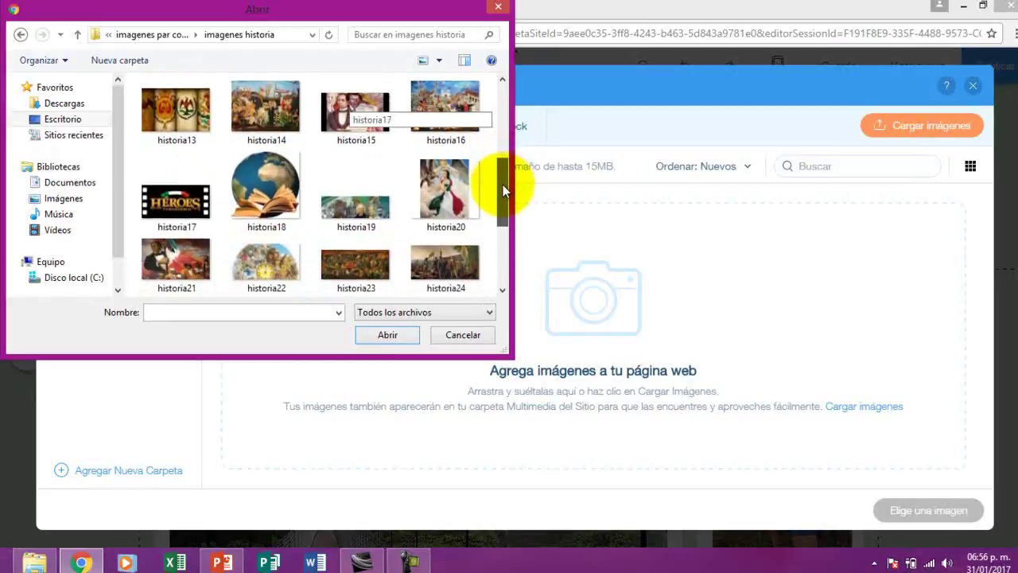
pyautogui.click(266, 187)
pyautogui.click(389, 336)
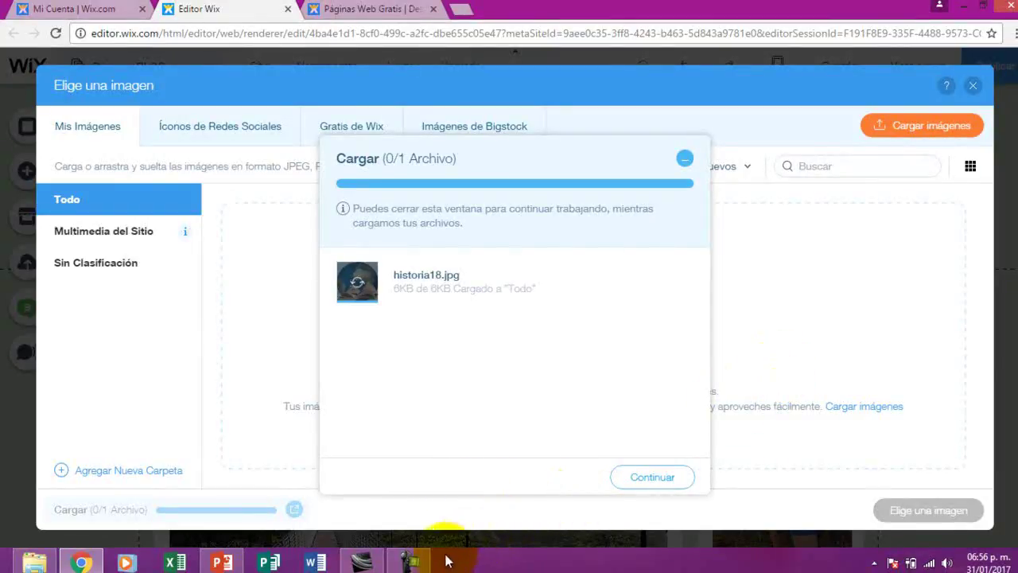
# Close the upload summary, set historia18.jpg as the header logo, and dismiss the promotion popup
pyautogui.click(415, 567)
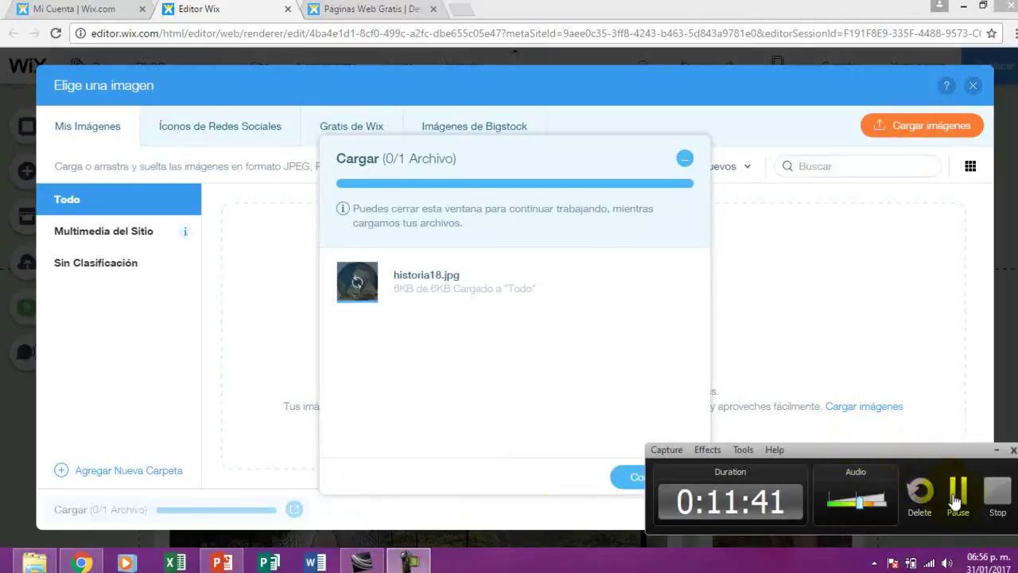
pyautogui.click(953, 490)
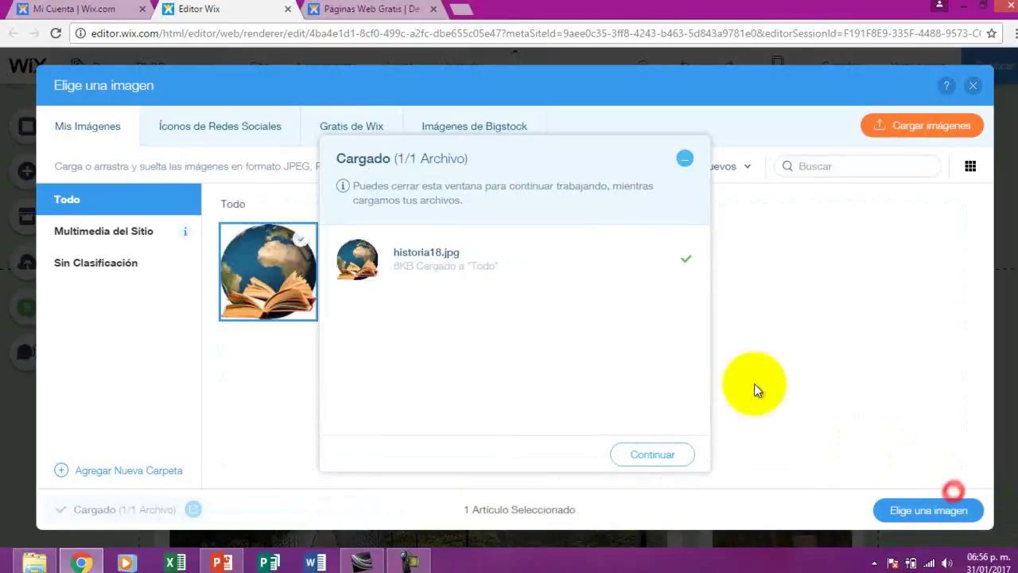
pyautogui.click(673, 454)
pyautogui.click(925, 513)
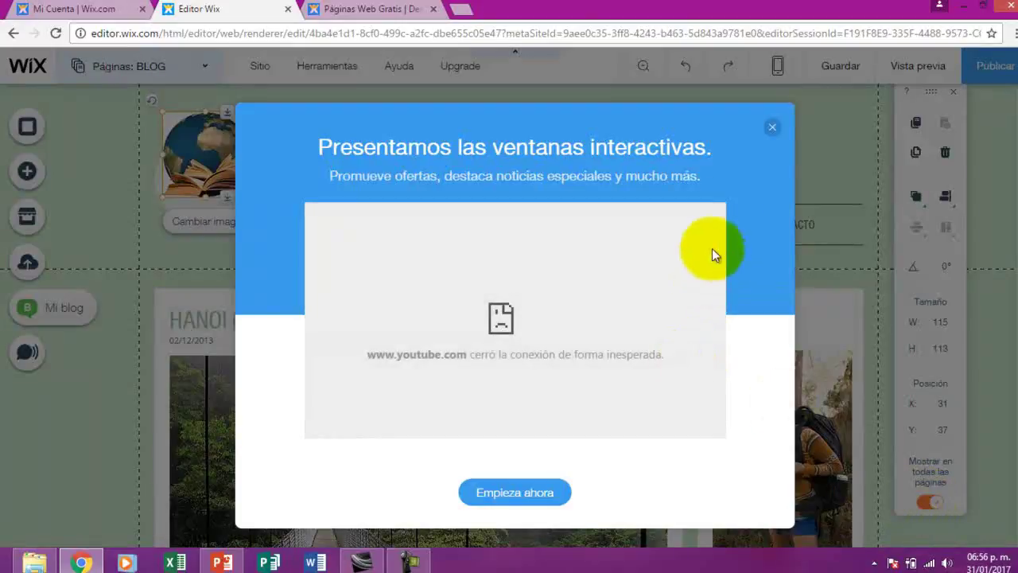
pyautogui.click(773, 129)
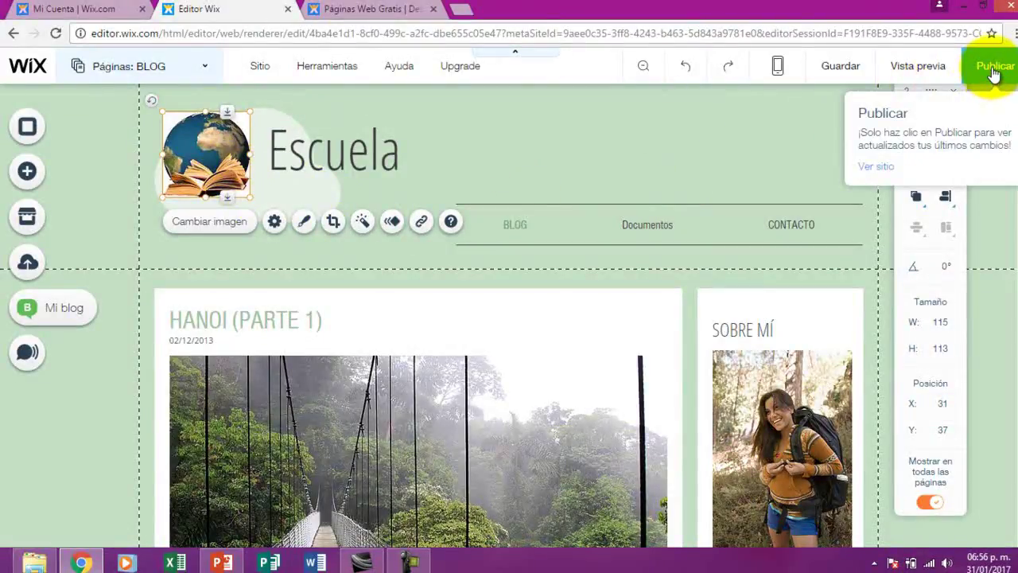
# Publish the site with the historia18 logo and close the ¡Felicitaciones! dialog with Hecho
pyautogui.click(995, 72)
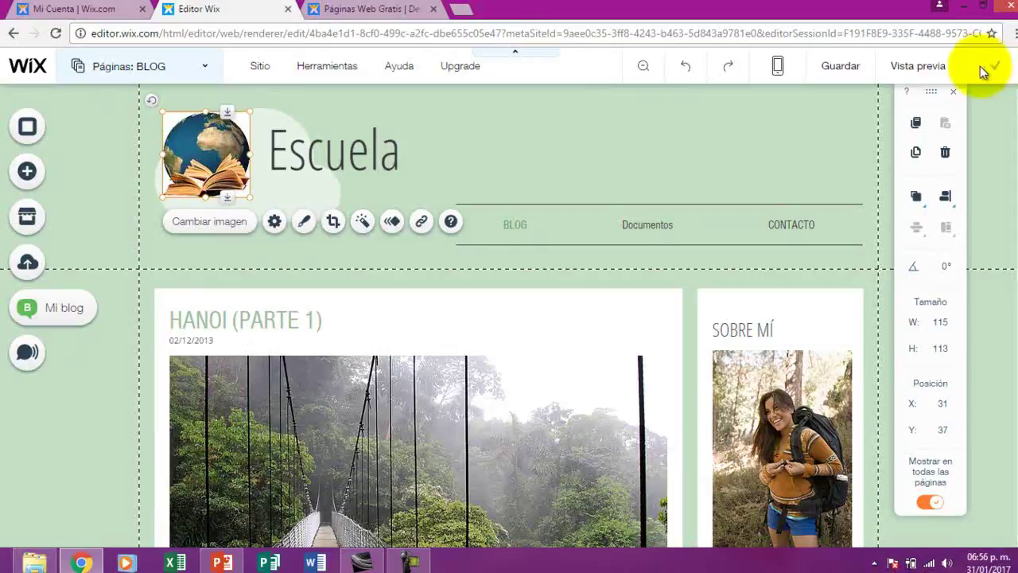
pyautogui.moveTo(257, 70)
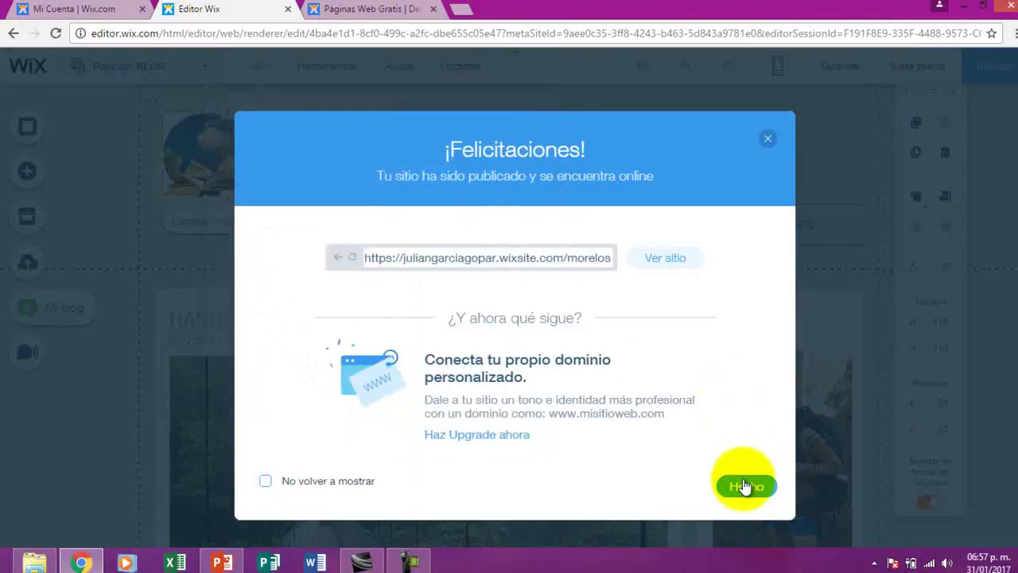
pyautogui.click(745, 486)
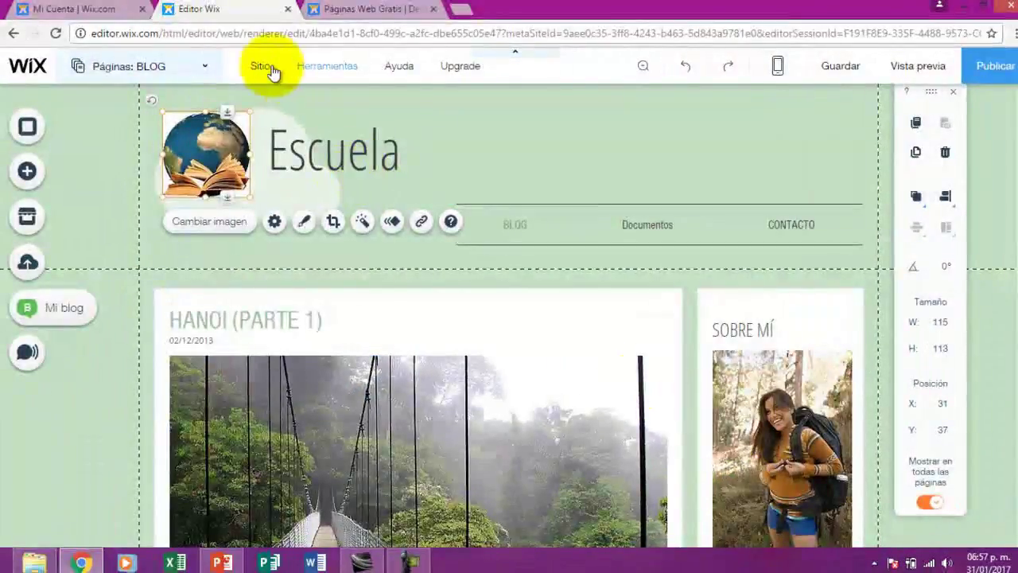
# Exit the editor via Sitio > Salir del editor, confirming Abandonar, and open the morelos site manager
pyautogui.moveTo(258, 69)
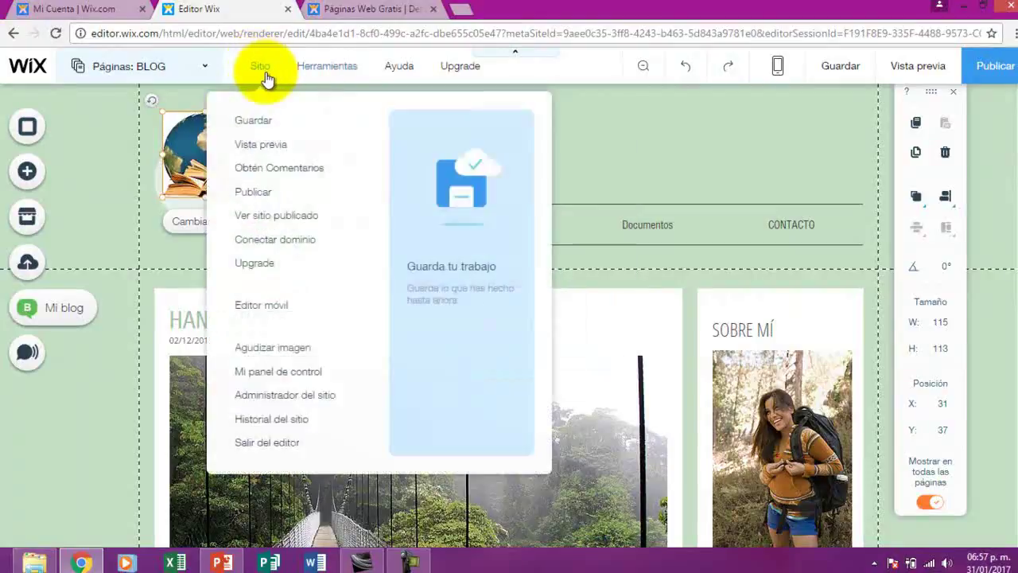
pyautogui.click(275, 443)
pyautogui.click(553, 119)
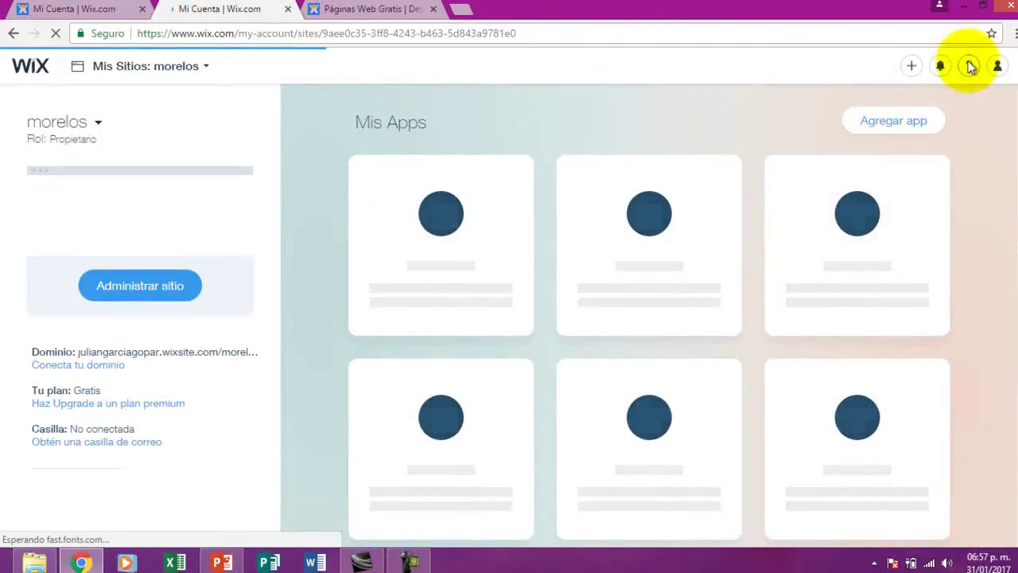
pyautogui.moveTo(998, 68)
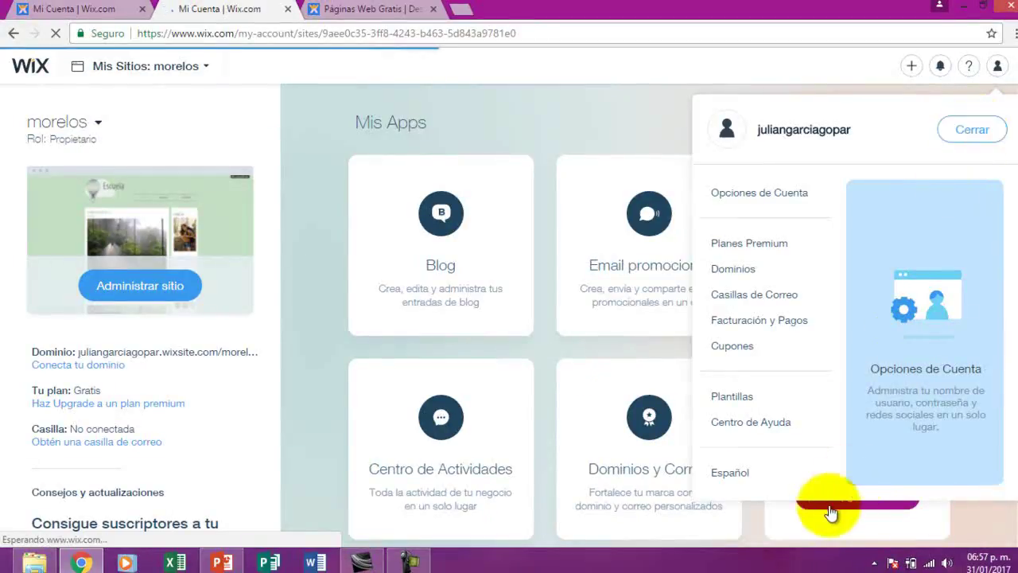
pyautogui.click(409, 557)
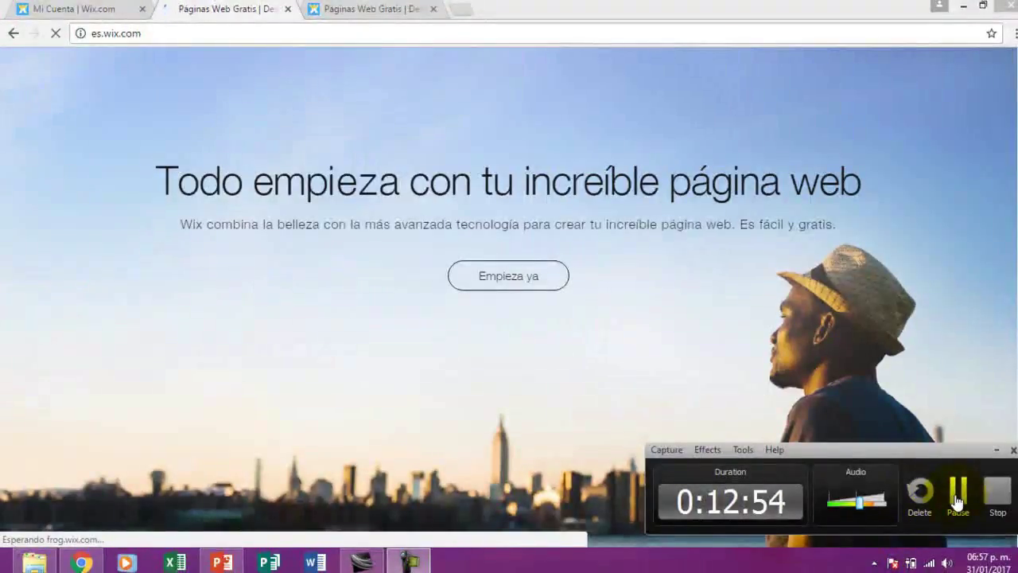
pyautogui.click(953, 499)
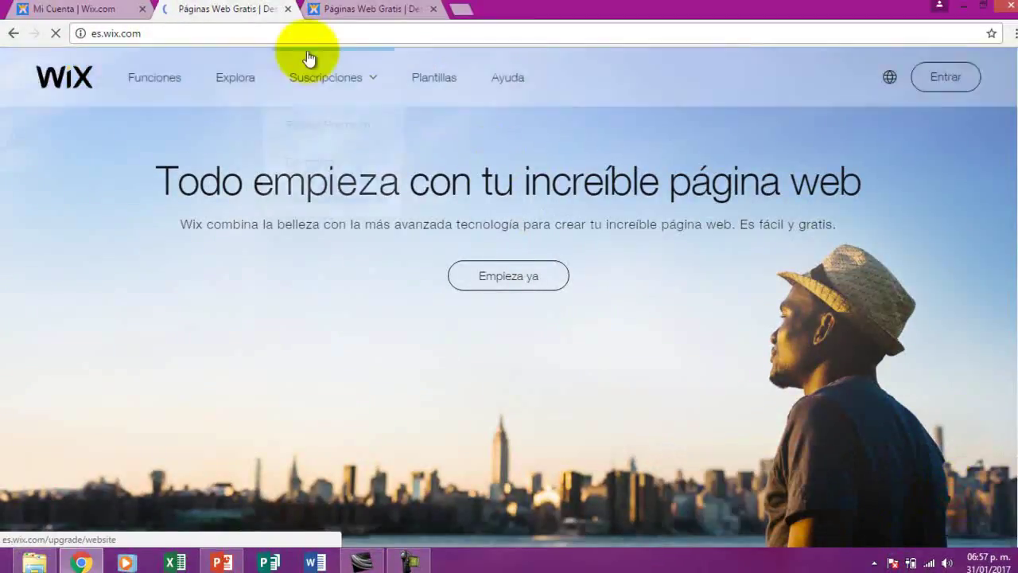
# Close the two extra Páginas Web Gratis browser tabs
pyautogui.click(380, 6)
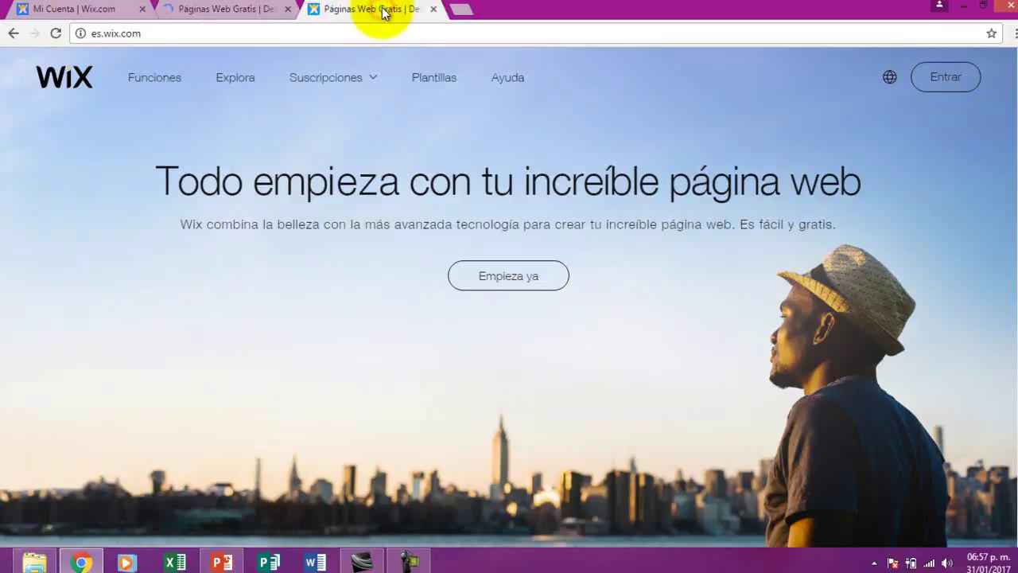
pyautogui.moveTo(385, 7); pyautogui.dragTo(383, 5)
pyautogui.click(432, 9)
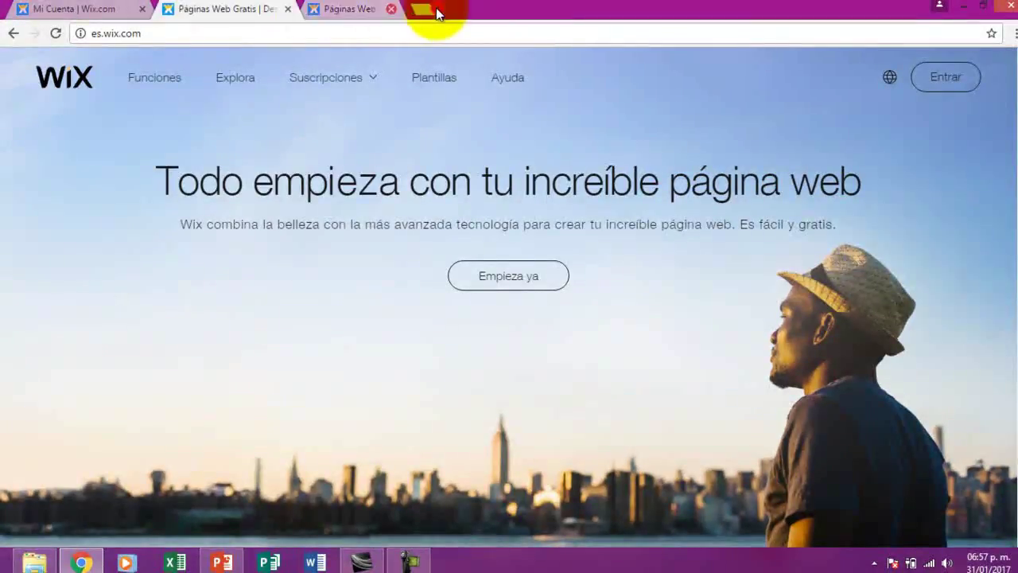
pyautogui.click(288, 10)
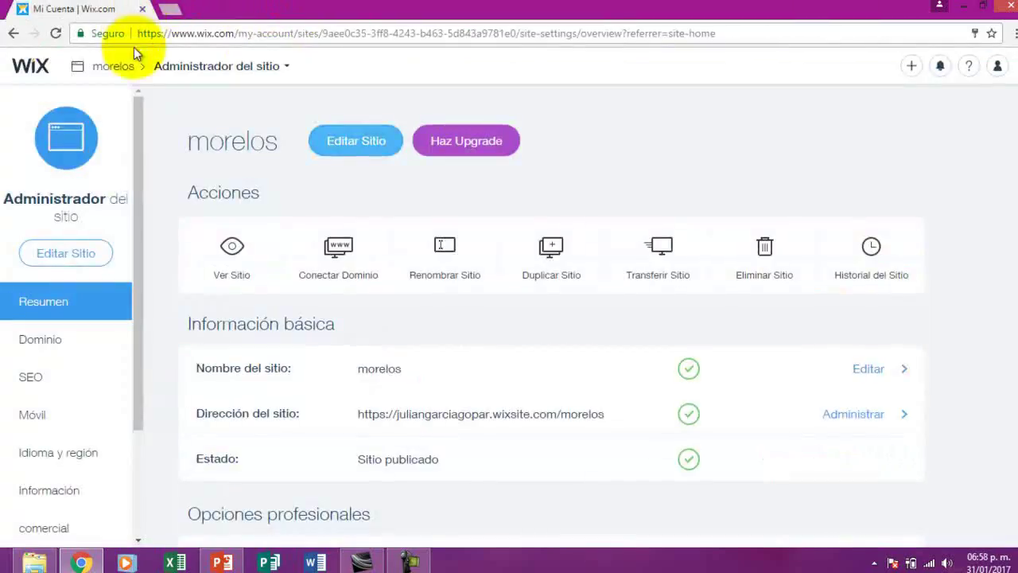
# Log out of Wix from the account menu's Cerrar and open a new browser tab
pyautogui.click(996, 70)
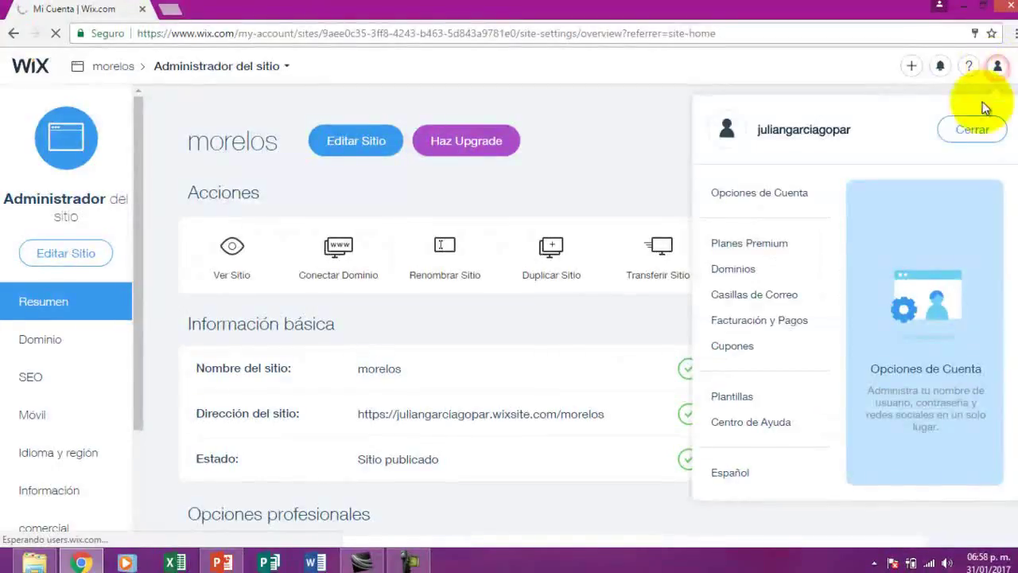
pyautogui.click(972, 134)
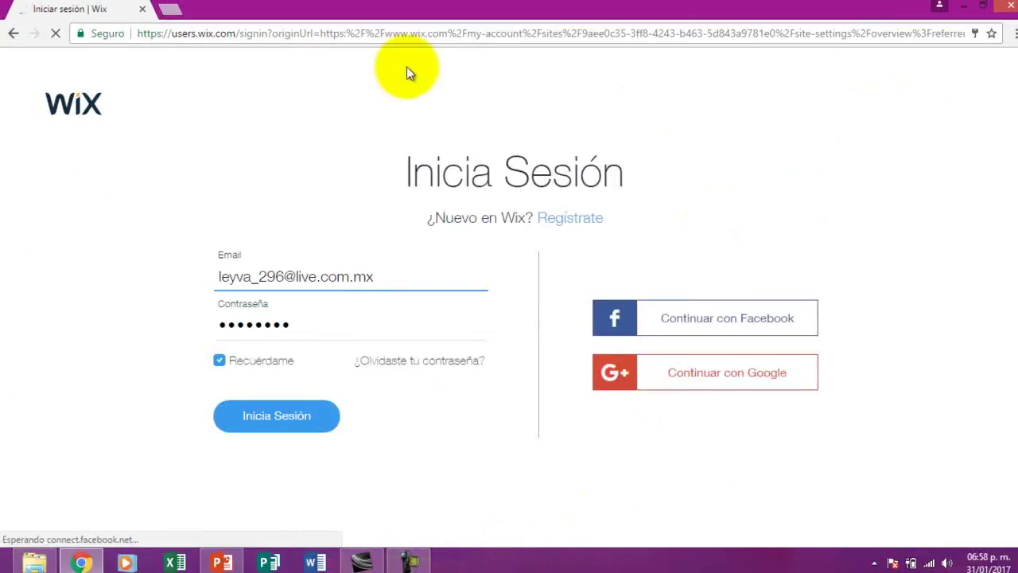
pyautogui.click(165, 10)
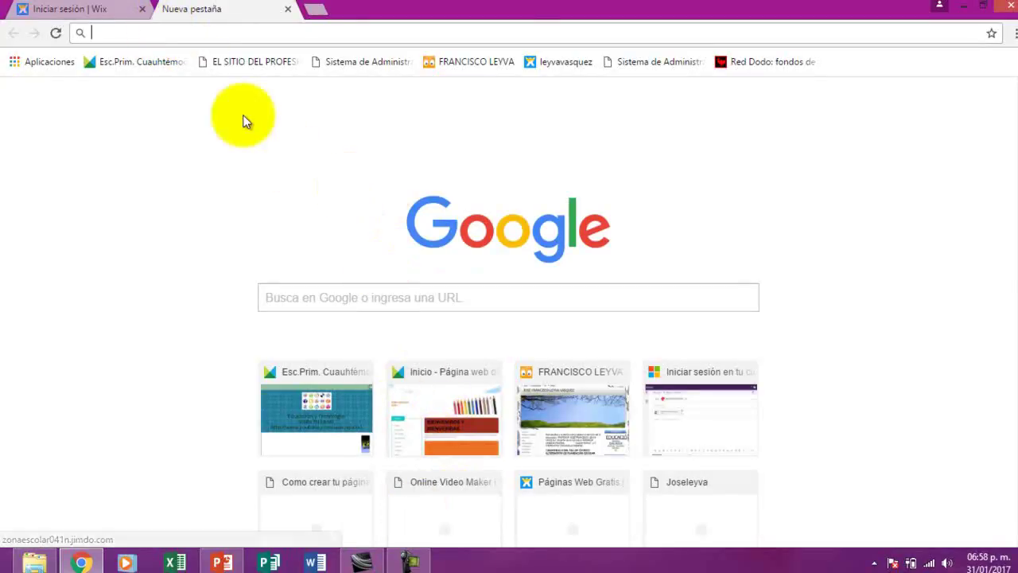
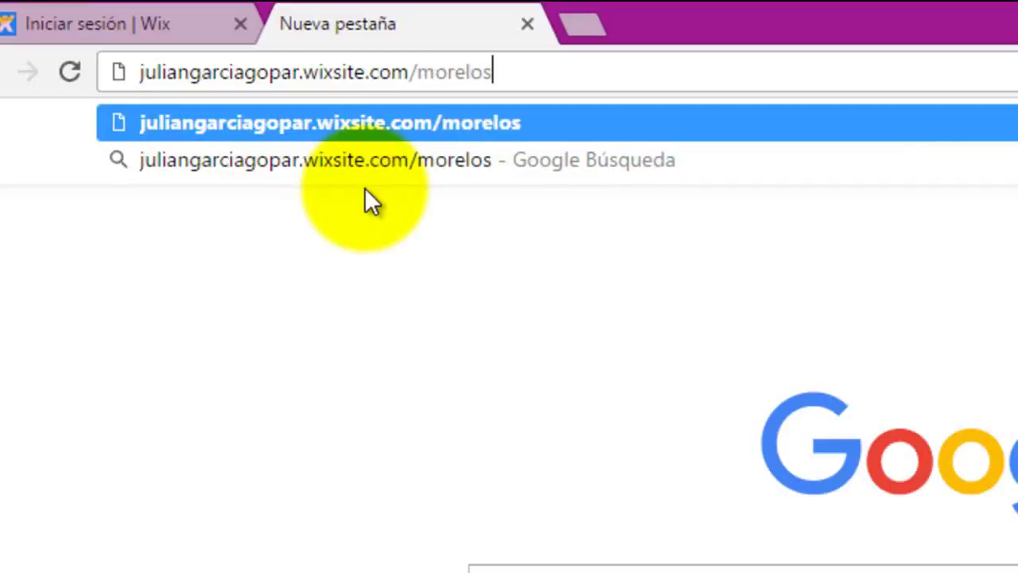
# Enter the site's wixsite.com/morelos address in the omnibox, fixing the typo, and load it
pyautogui.press('Return')
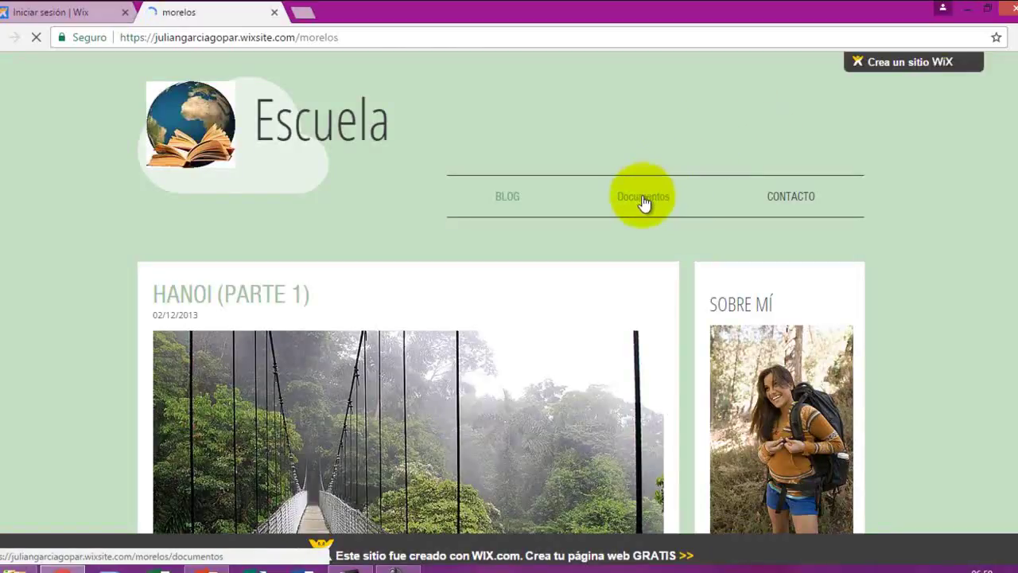
# Go to the Documentos page and download the Formato file, DIPTICO.docx
pyautogui.click(639, 204)
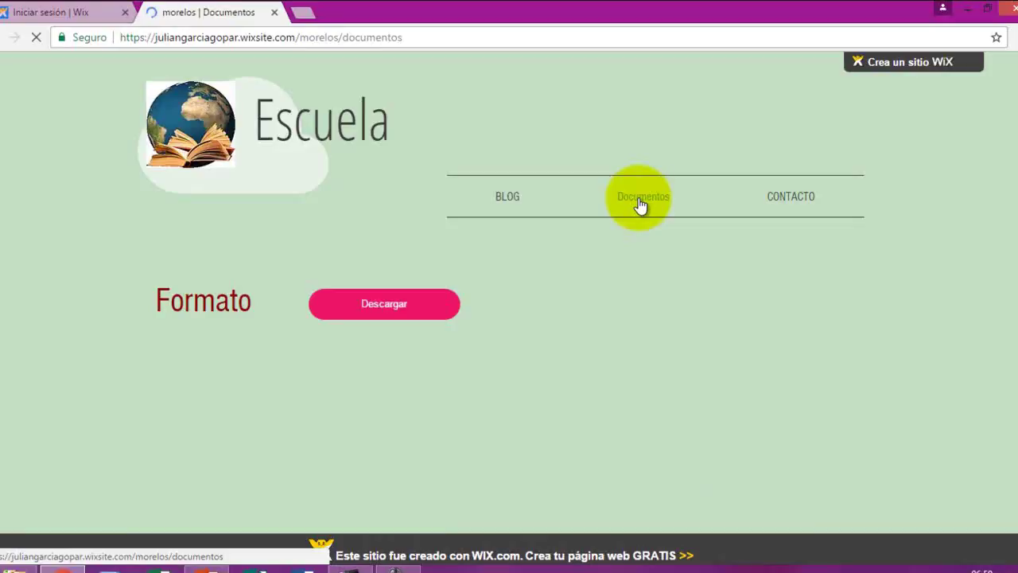
pyautogui.click(386, 306)
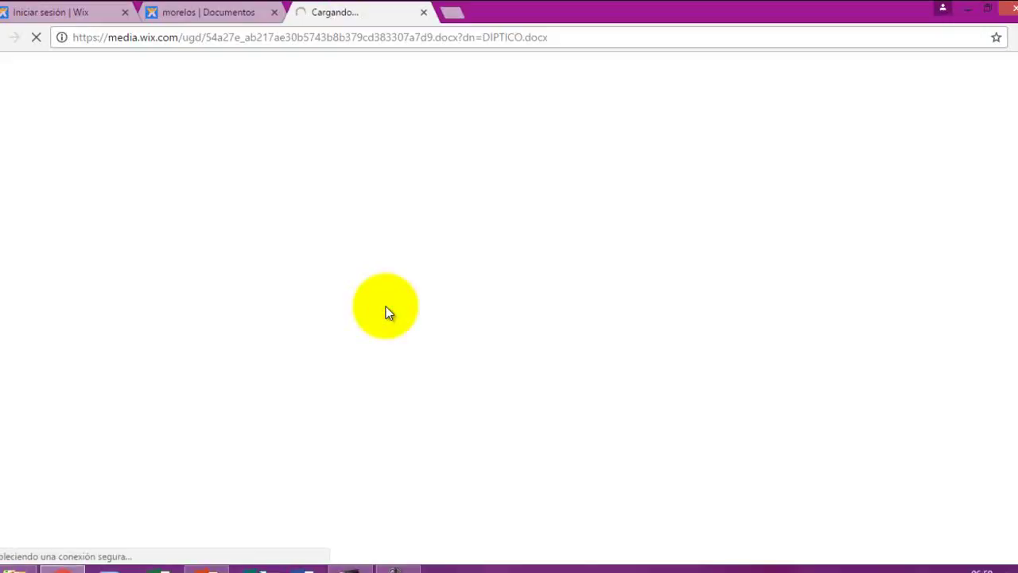